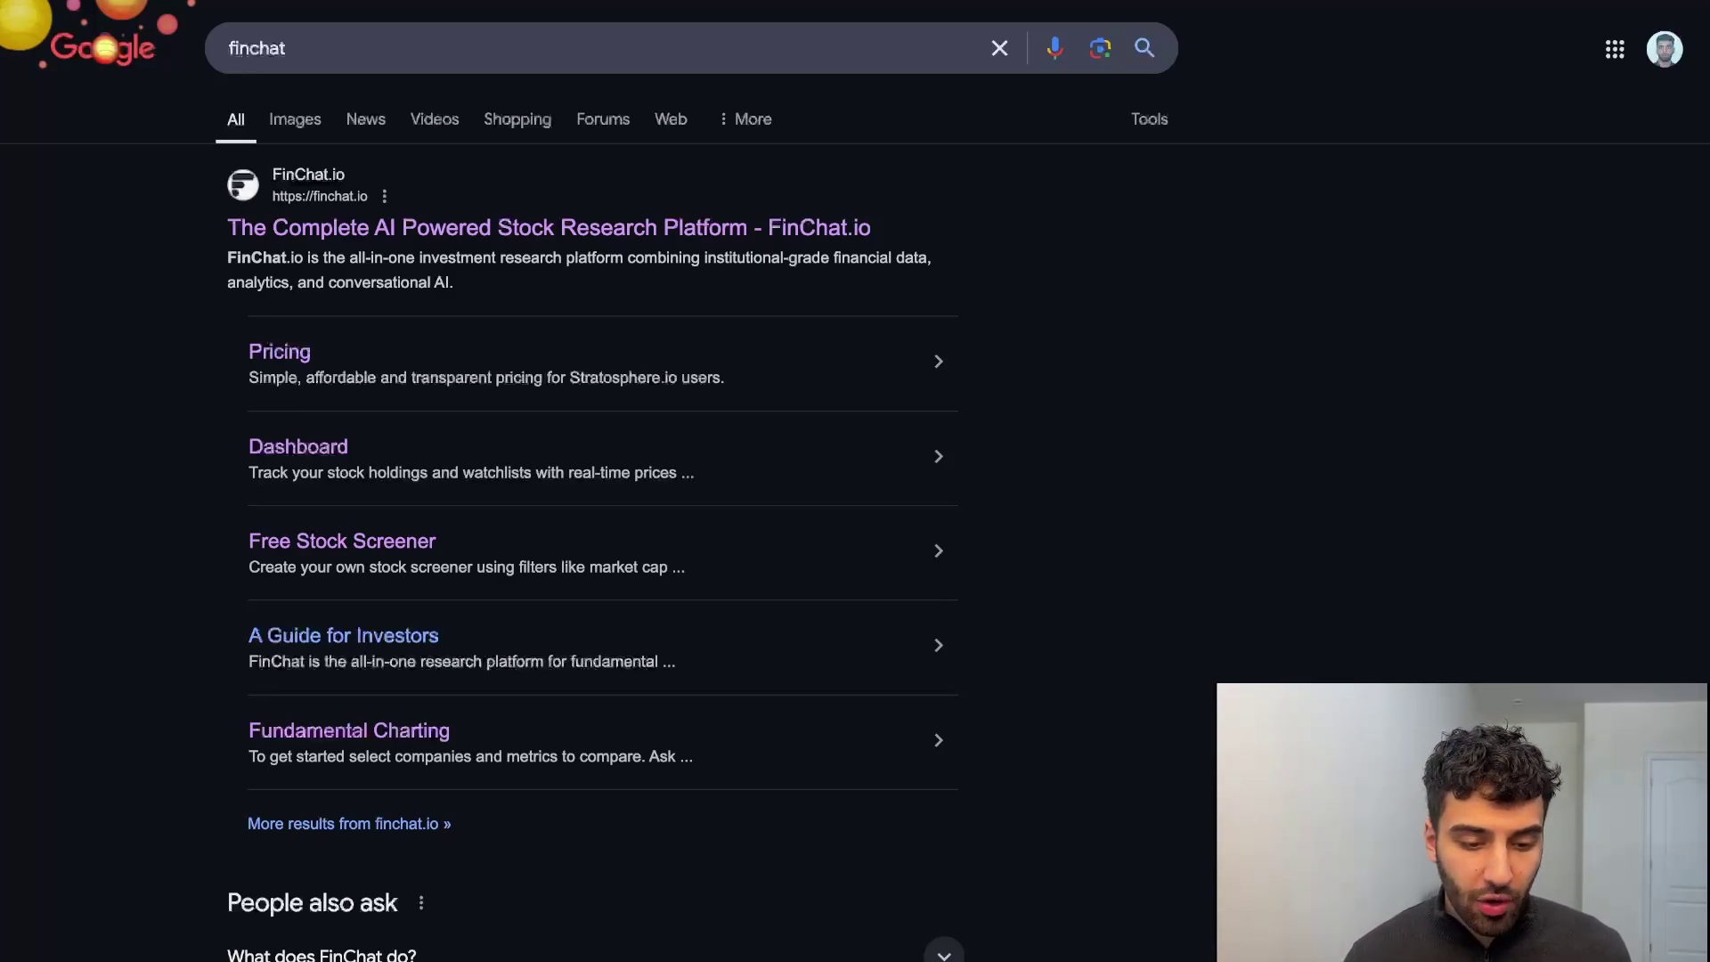
Step: Go to FinChat.io, search 'nflx' and browse the Netflix, Inc. overview page
{"action": "left_click", "coordinate": [628, 230]}
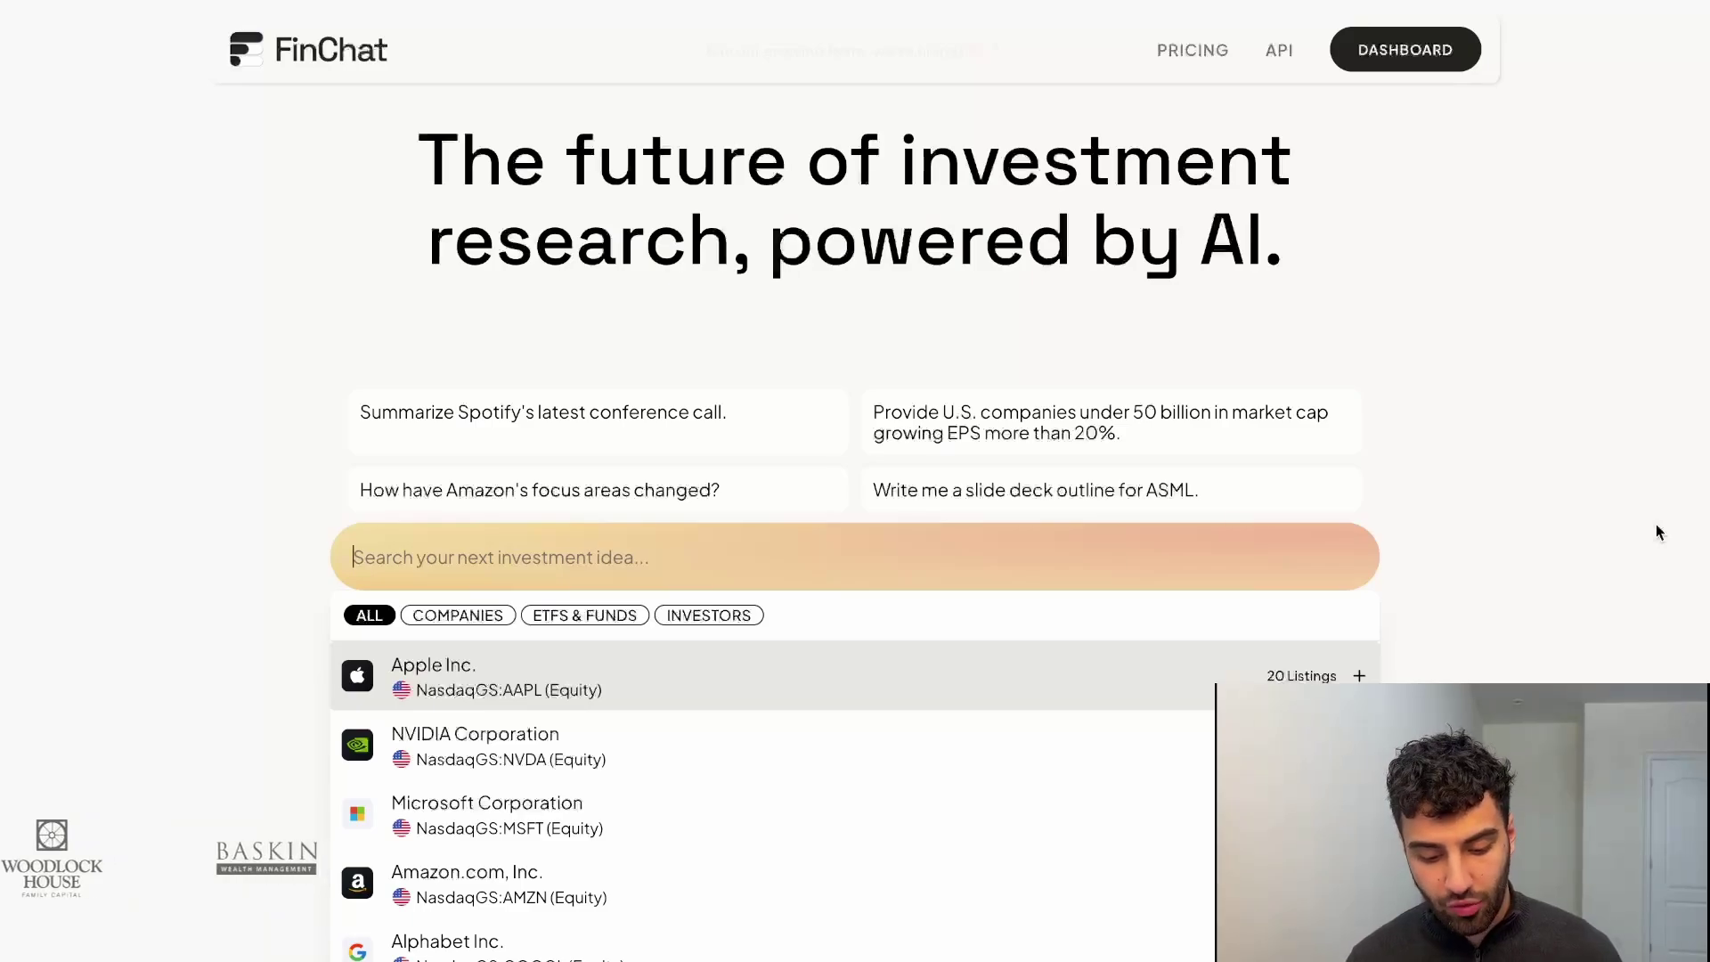
{"action": "type", "text": "nf"}
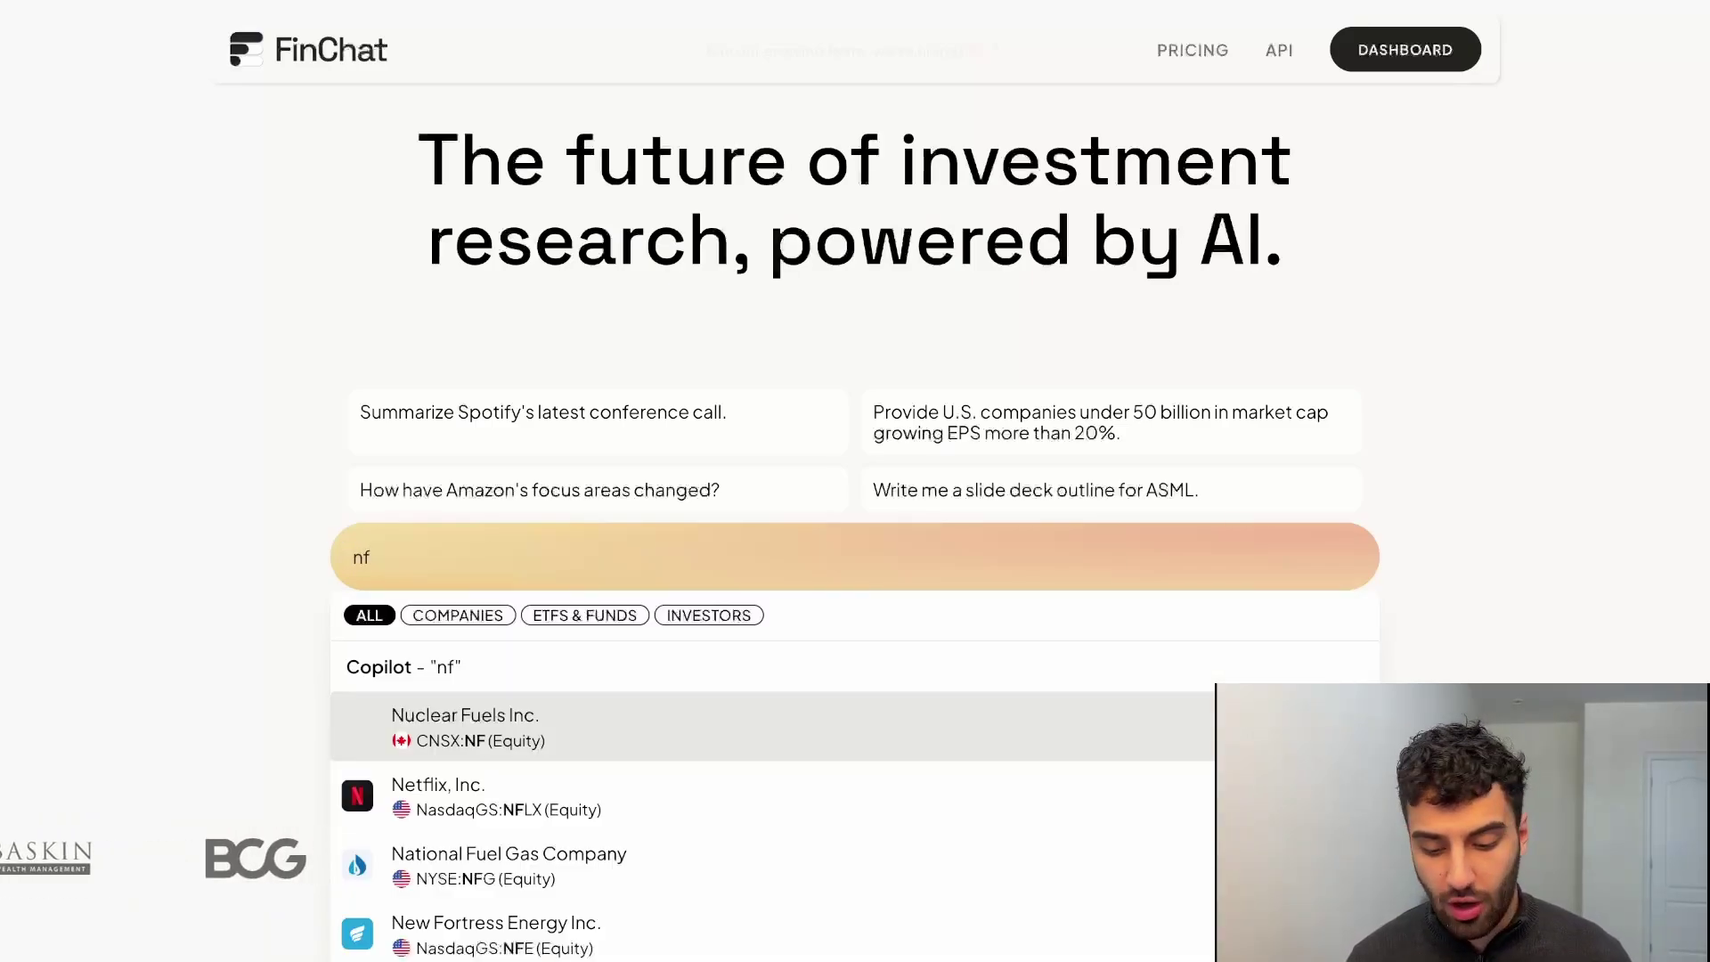
{"action": "type", "text": "lx"}
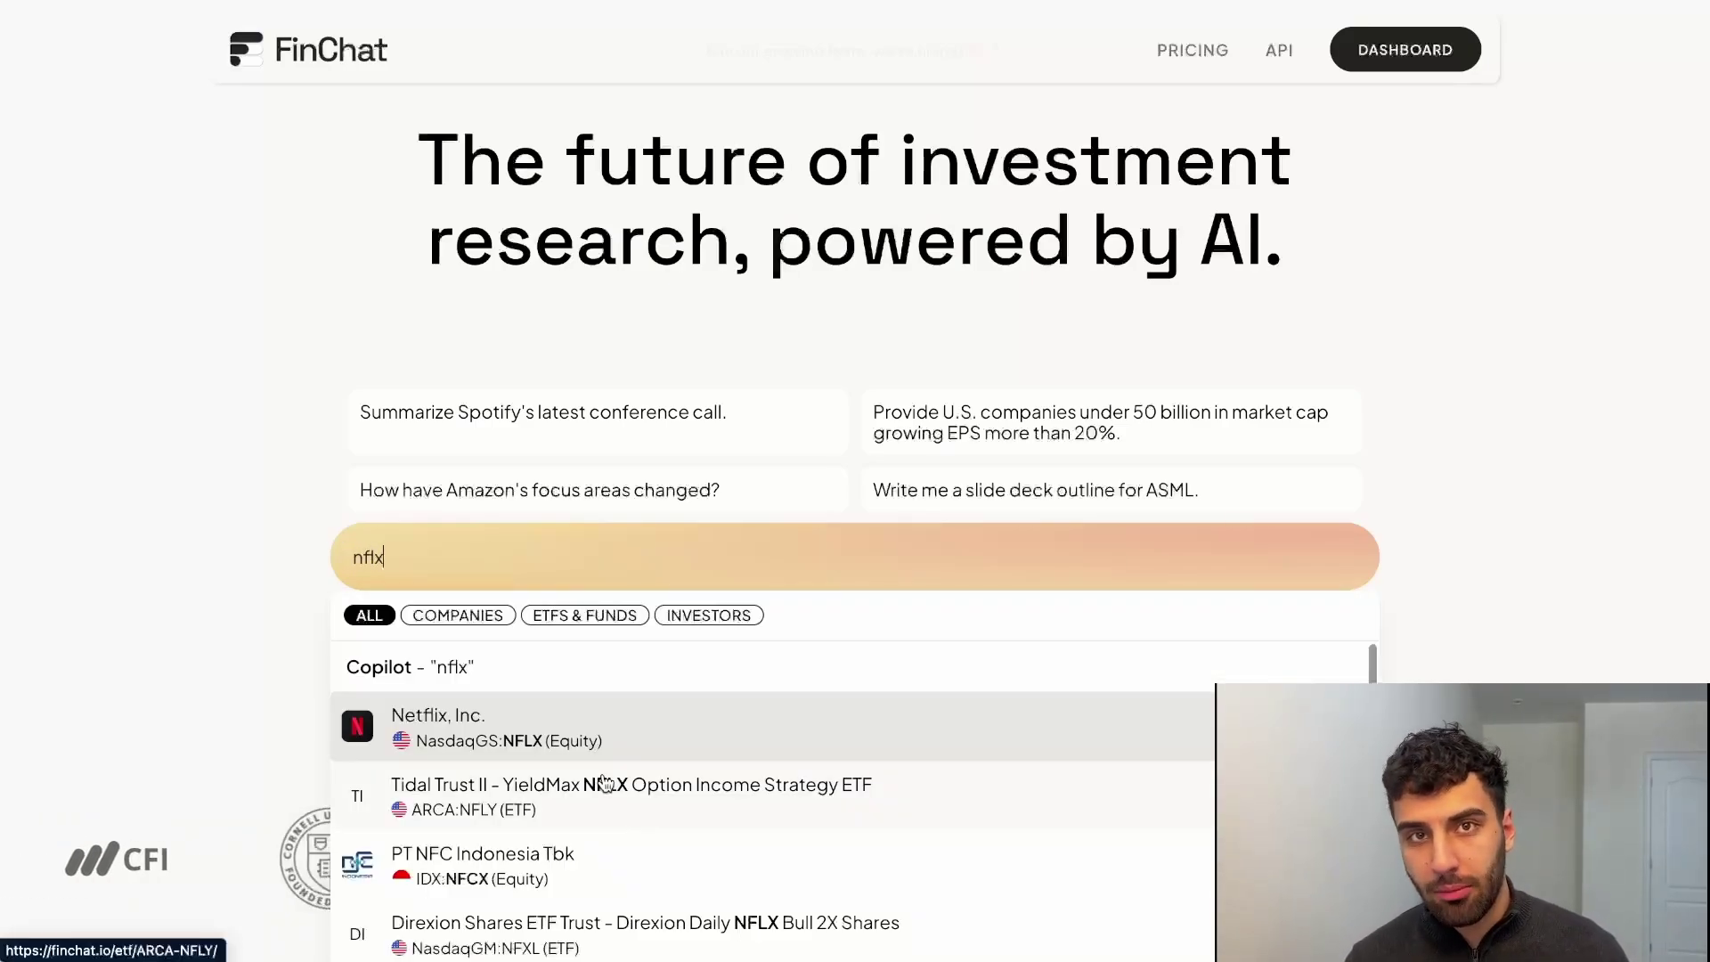
{"action": "left_click", "coordinate": [456, 723]}
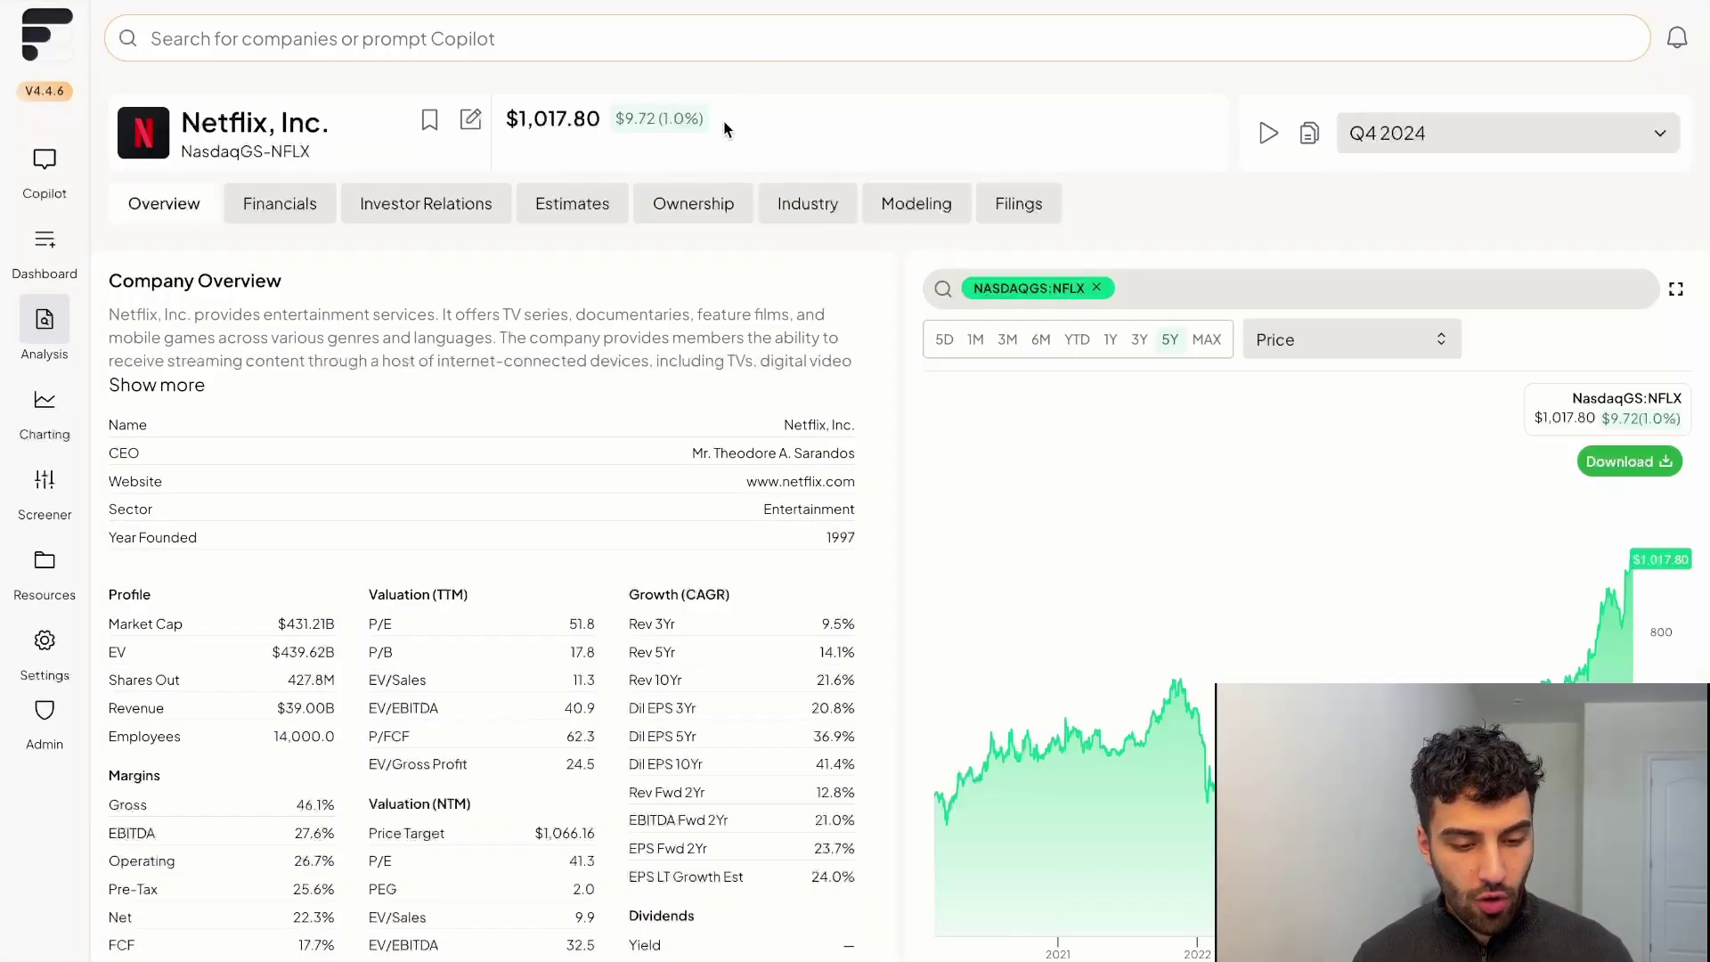
{"action": "scroll", "coordinate": [793, 488], "scroll_direction": "down", "scroll_amount": 1}
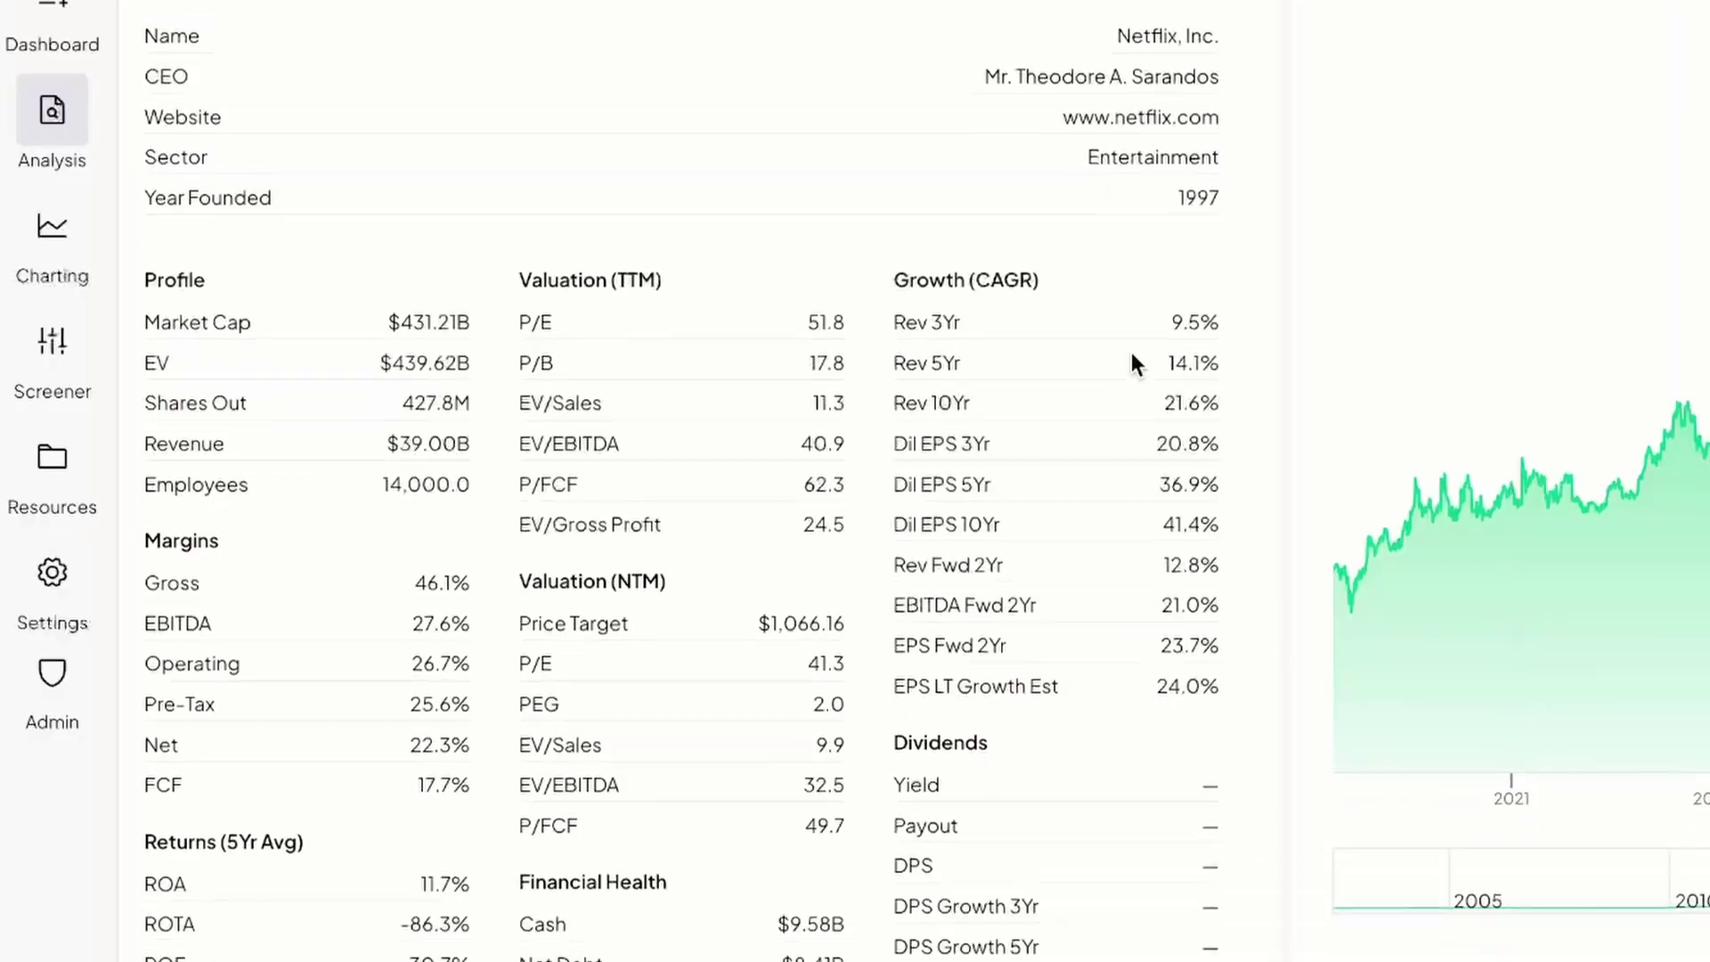
{"action": "scroll", "coordinate": [378, 656], "scroll_direction": "down", "scroll_amount": 1}
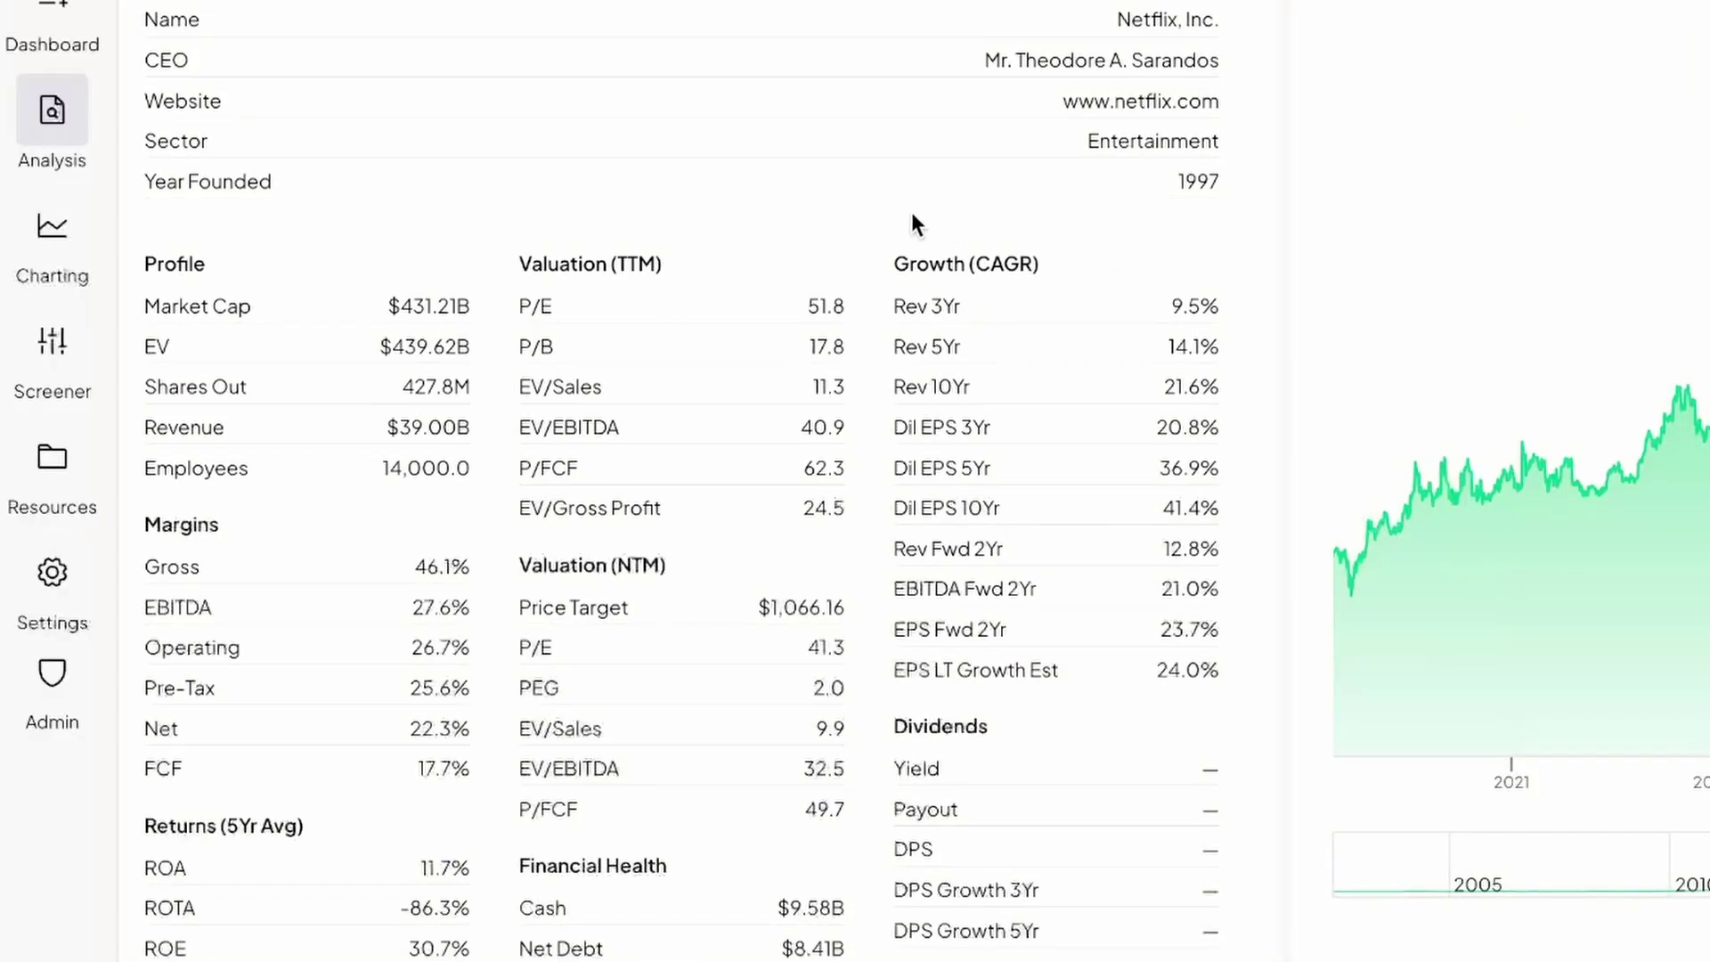
{"action": "scroll", "coordinate": [926, 347], "scroll_direction": "up", "scroll_amount": 2}
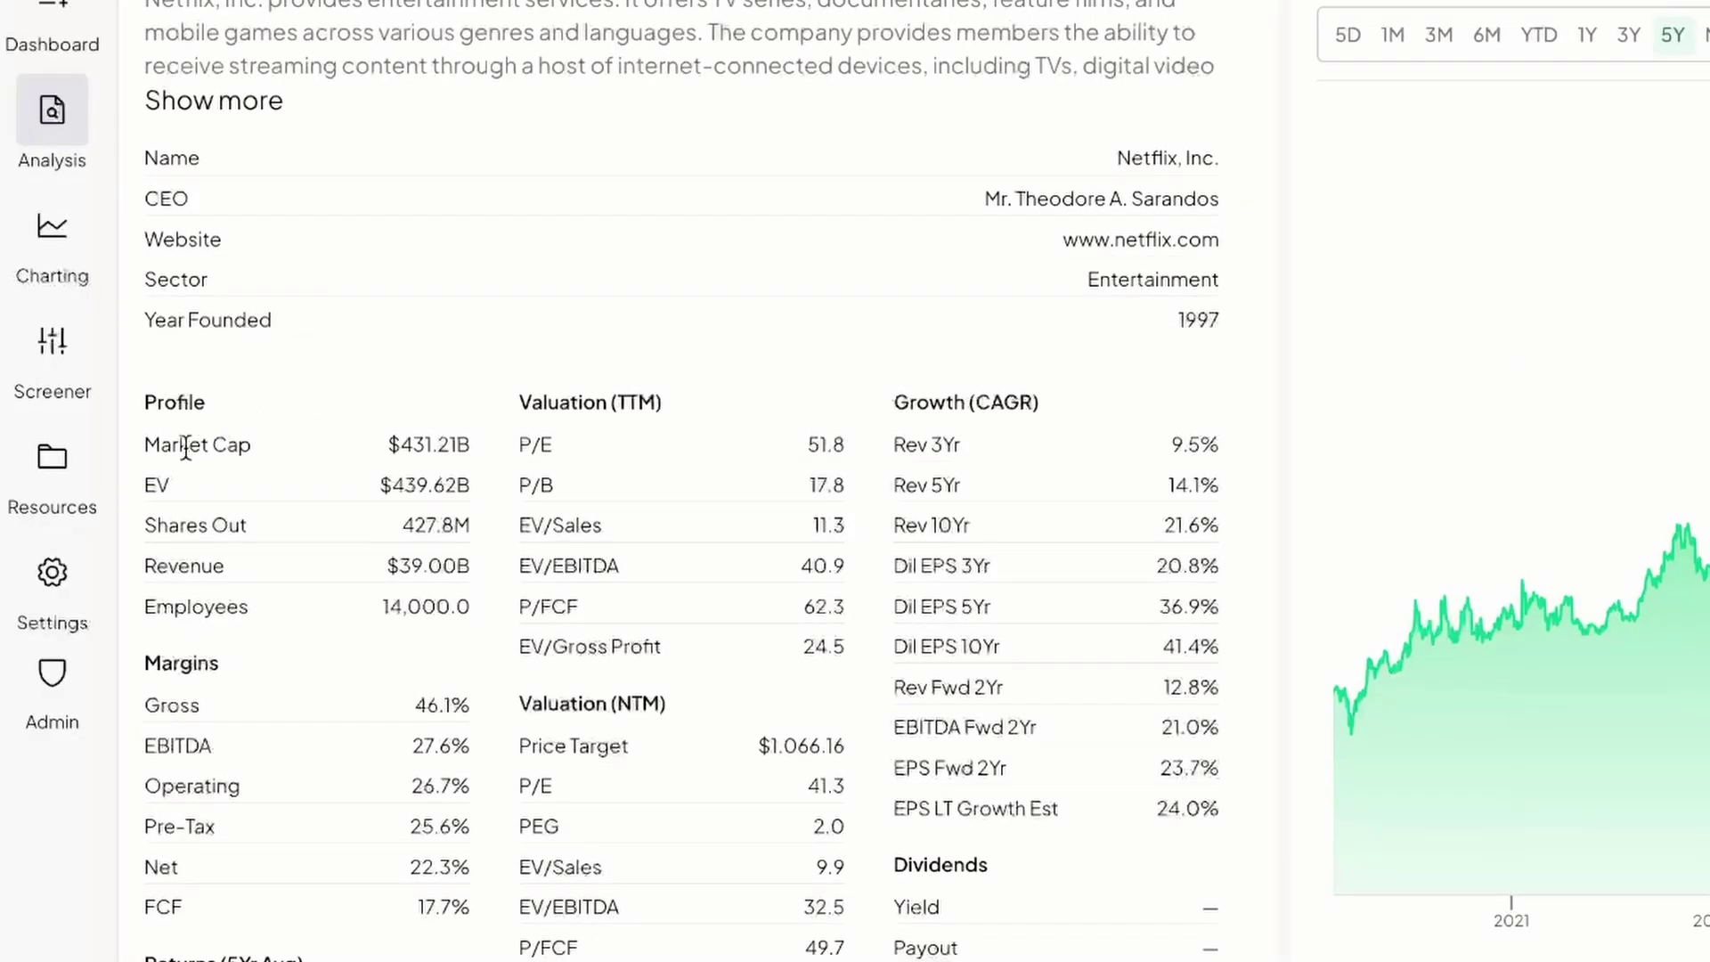
{"action": "scroll", "coordinate": [361, 489], "scroll_direction": "up", "scroll_amount": 1}
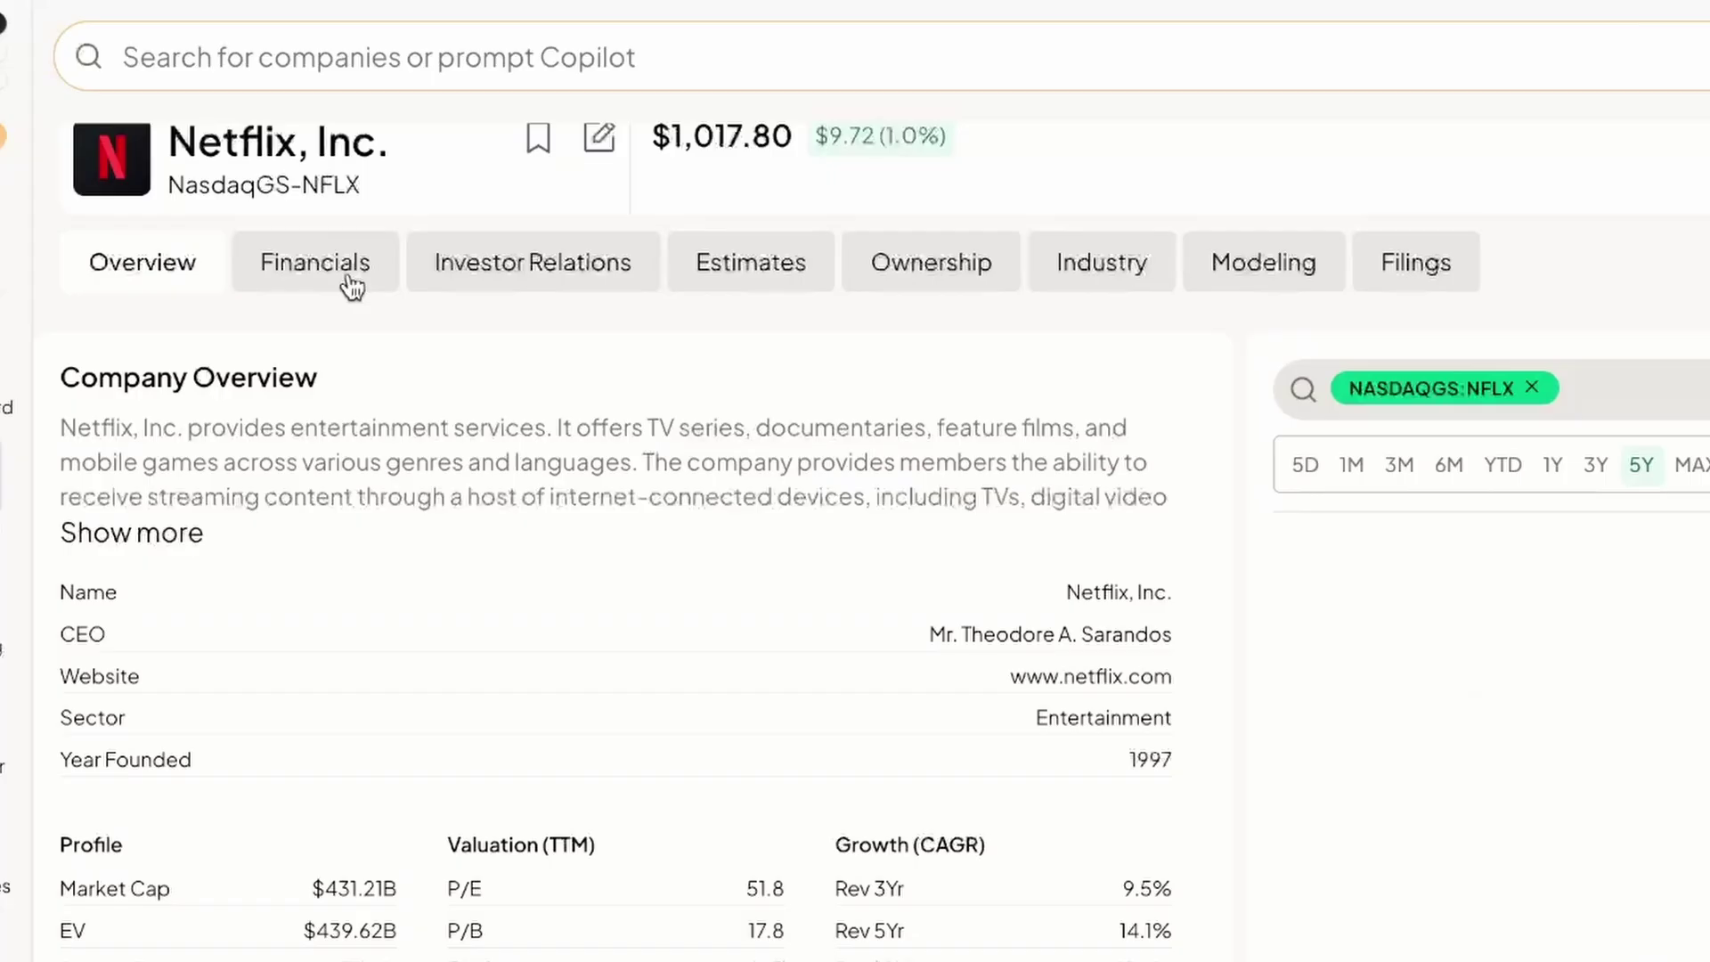
Step: Show Netflix's Financials Segments & KPIs table with dates reversed so Dec '24 comes first
{"action": "left_click", "coordinate": [353, 287]}
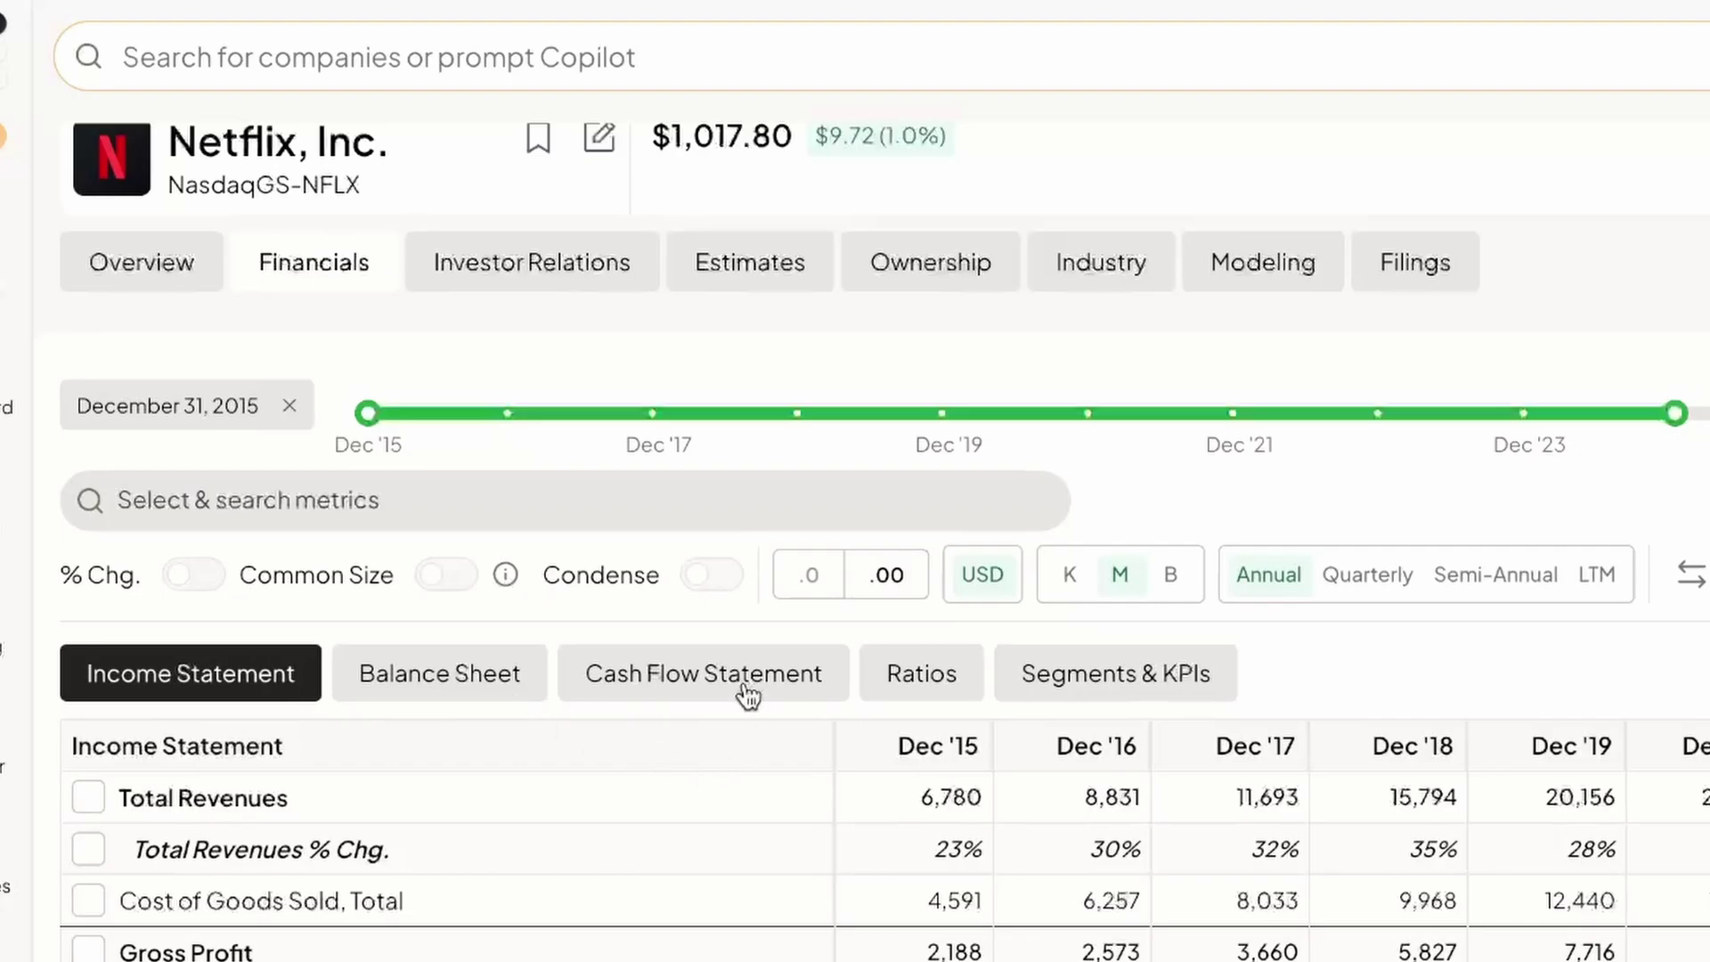
{"action": "left_click", "coordinate": [1174, 694]}
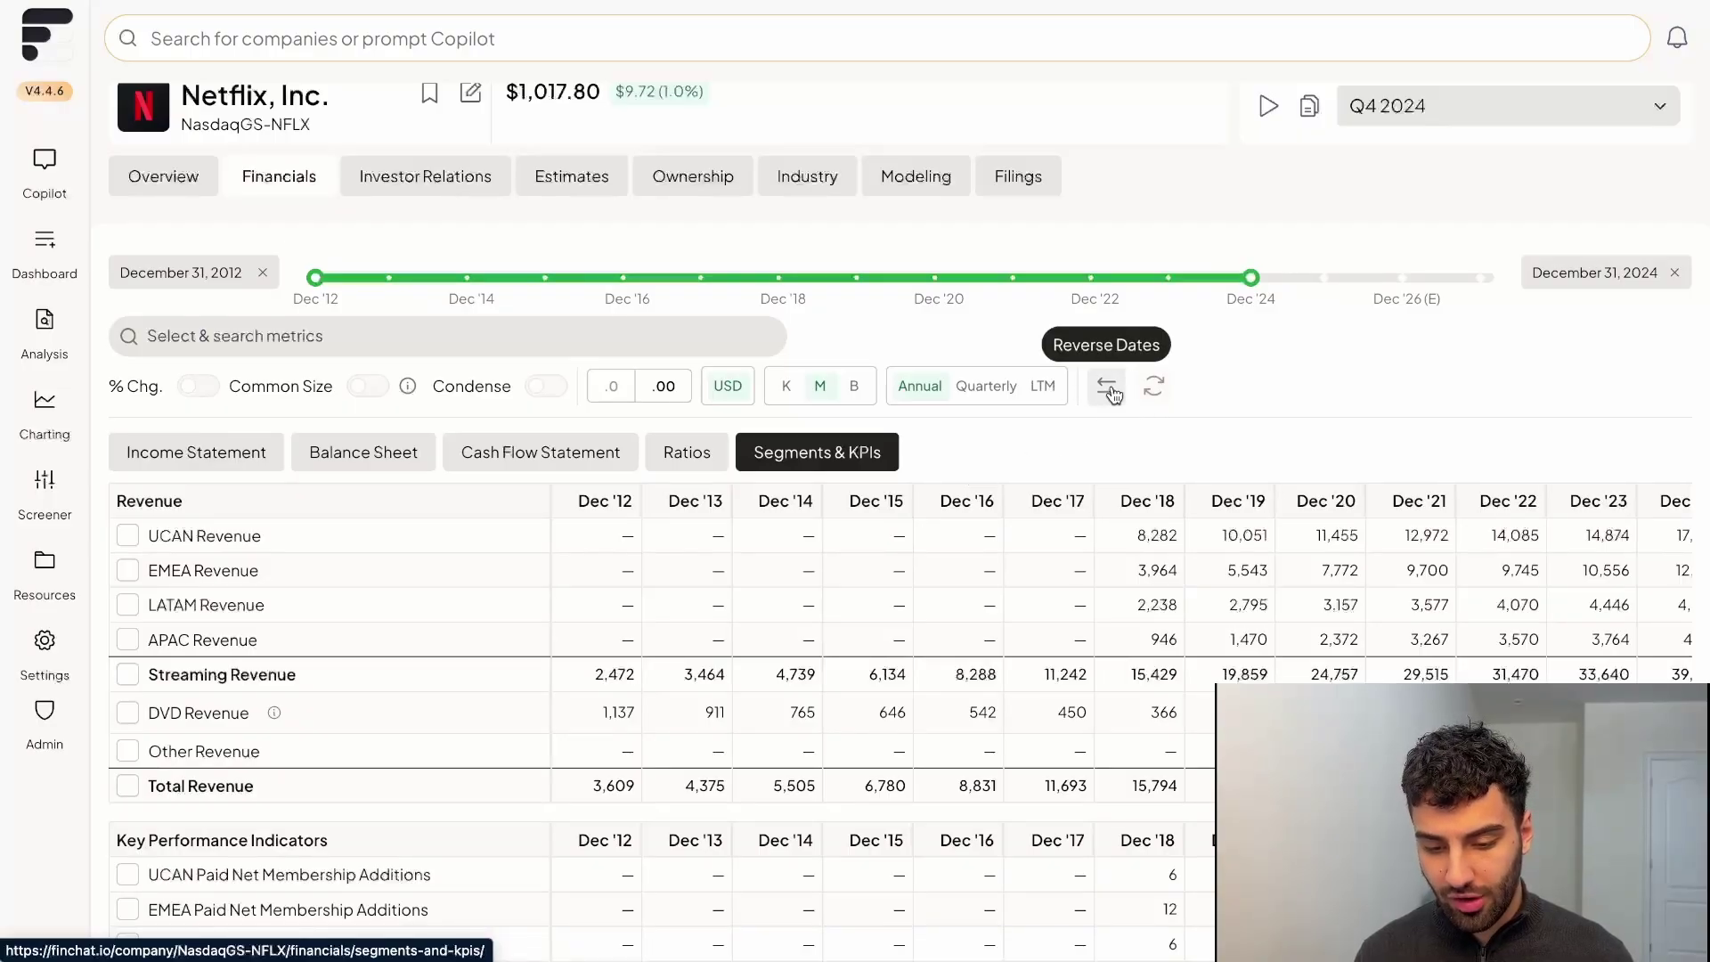
{"action": "left_click", "coordinate": [1109, 389]}
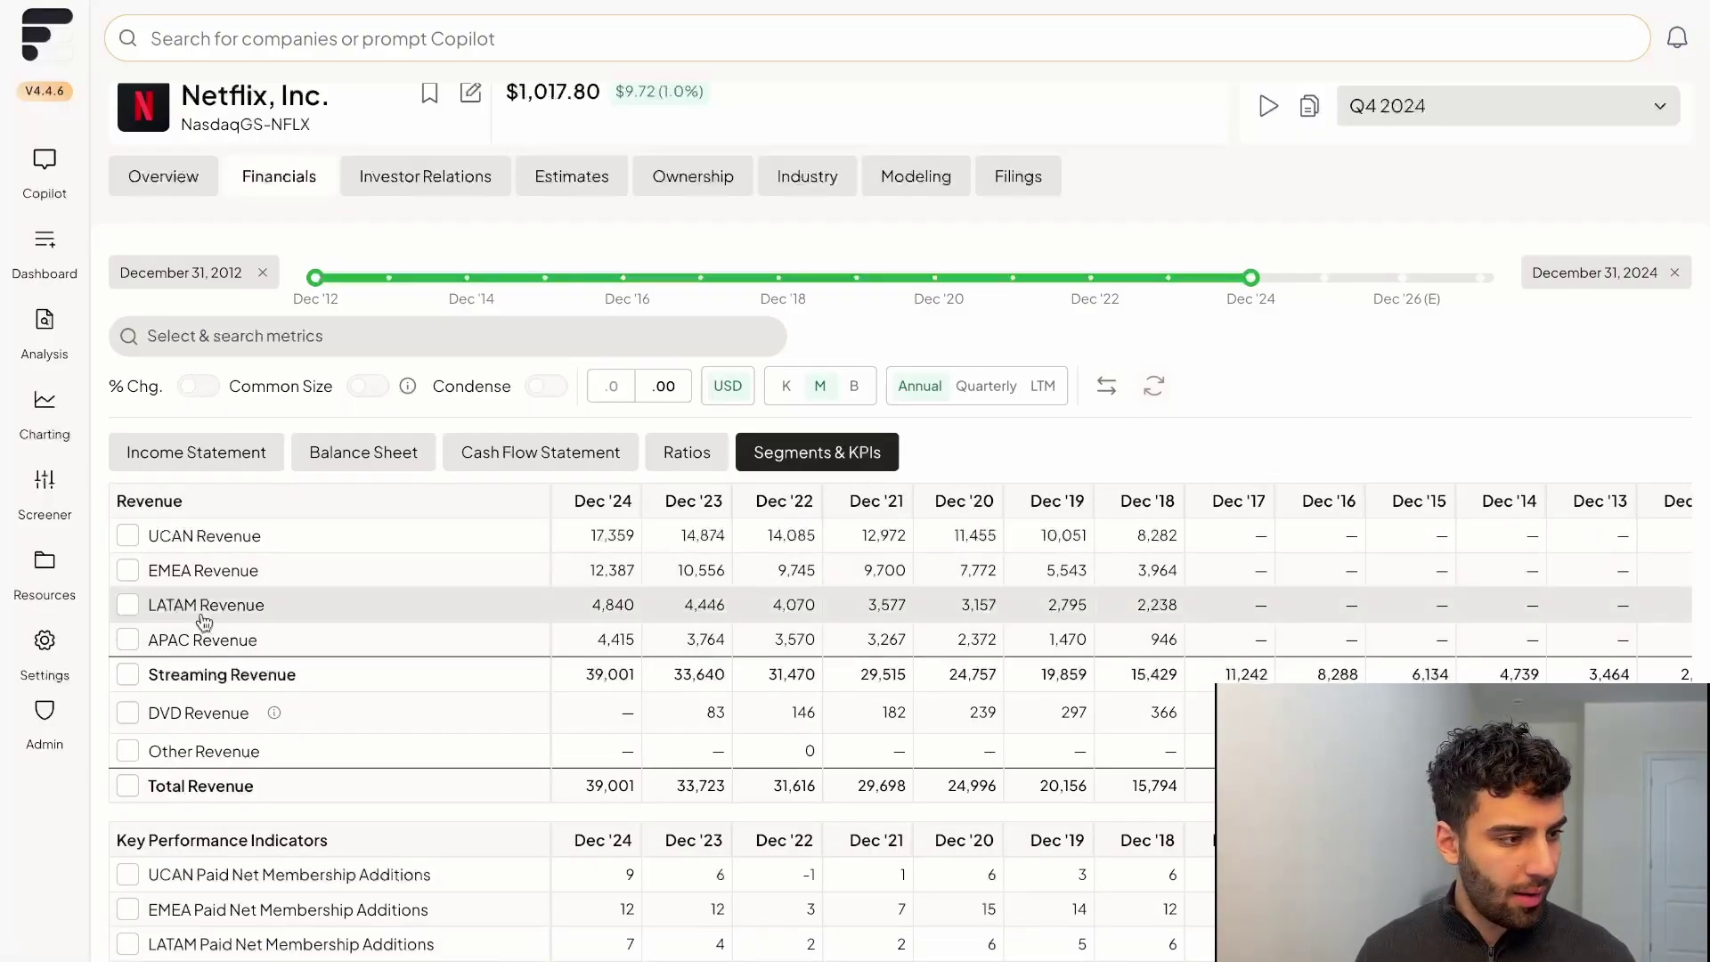
{"action": "scroll", "coordinate": [1410, 603], "scroll_direction": "down", "scroll_amount": 6}
{"action": "scroll", "coordinate": [1410, 603], "scroll_direction": "up", "scroll_amount": 3}
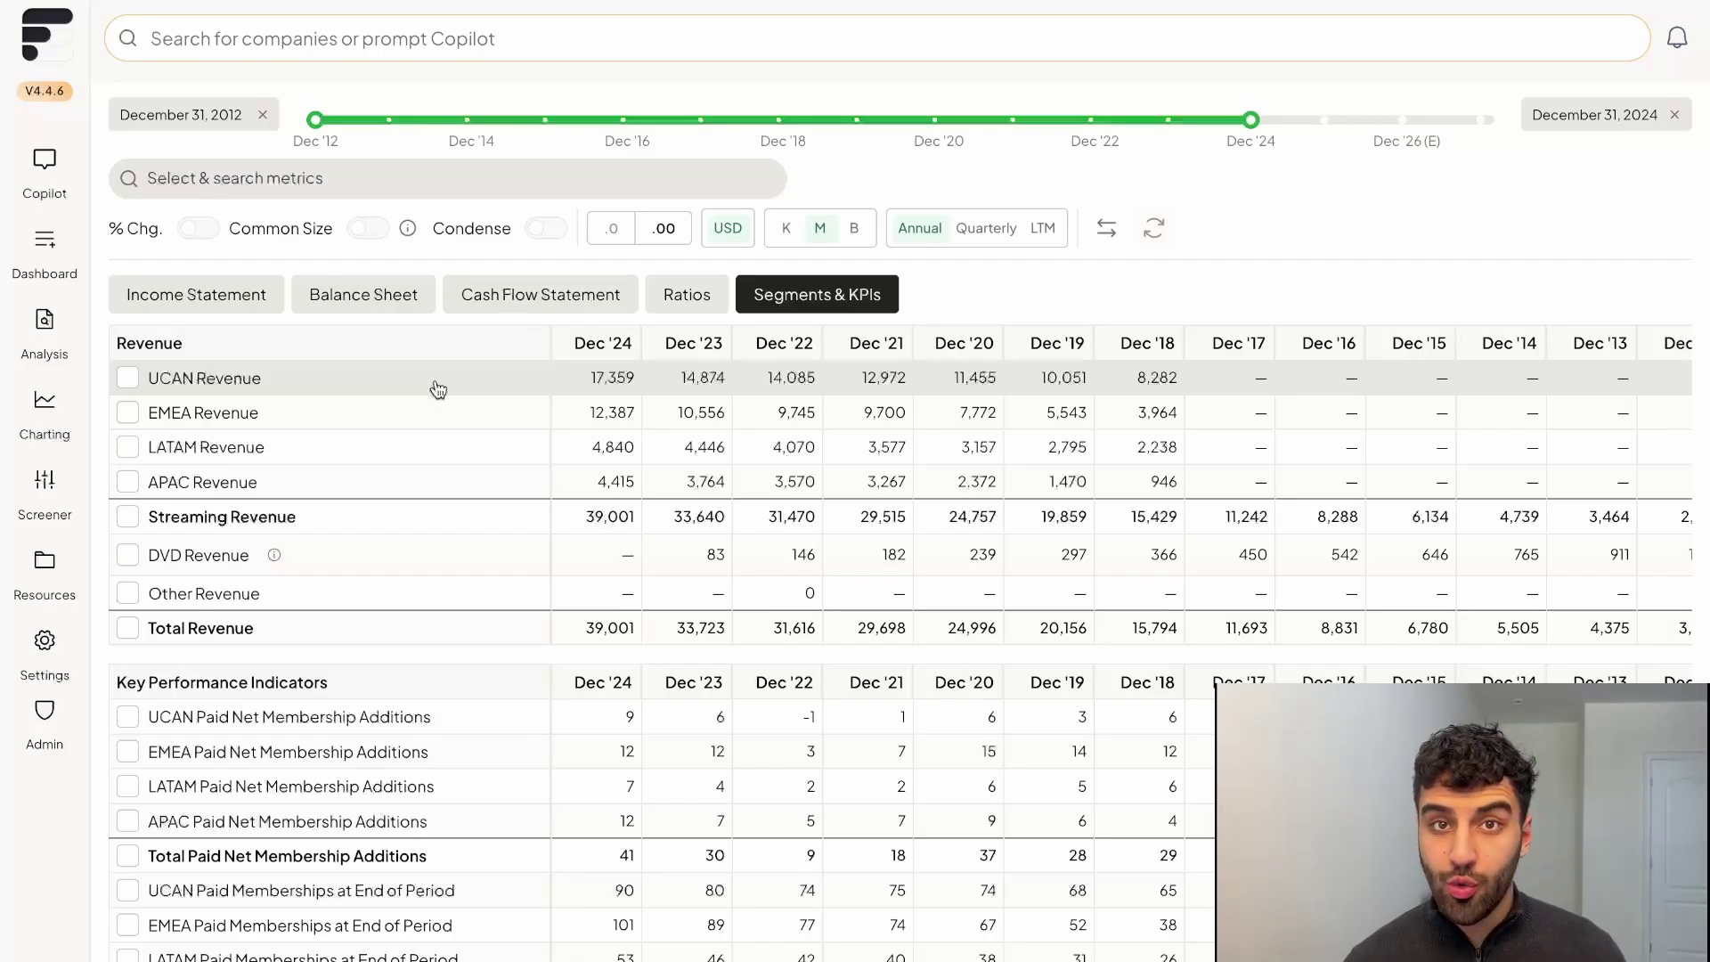
Step: Add UCAN, EMEA, LATAM and APAC Revenue to the chart
{"action": "left_click", "coordinate": [285, 390]}
{"action": "scroll", "coordinate": [278, 534], "scroll_direction": "down", "scroll_amount": 5}
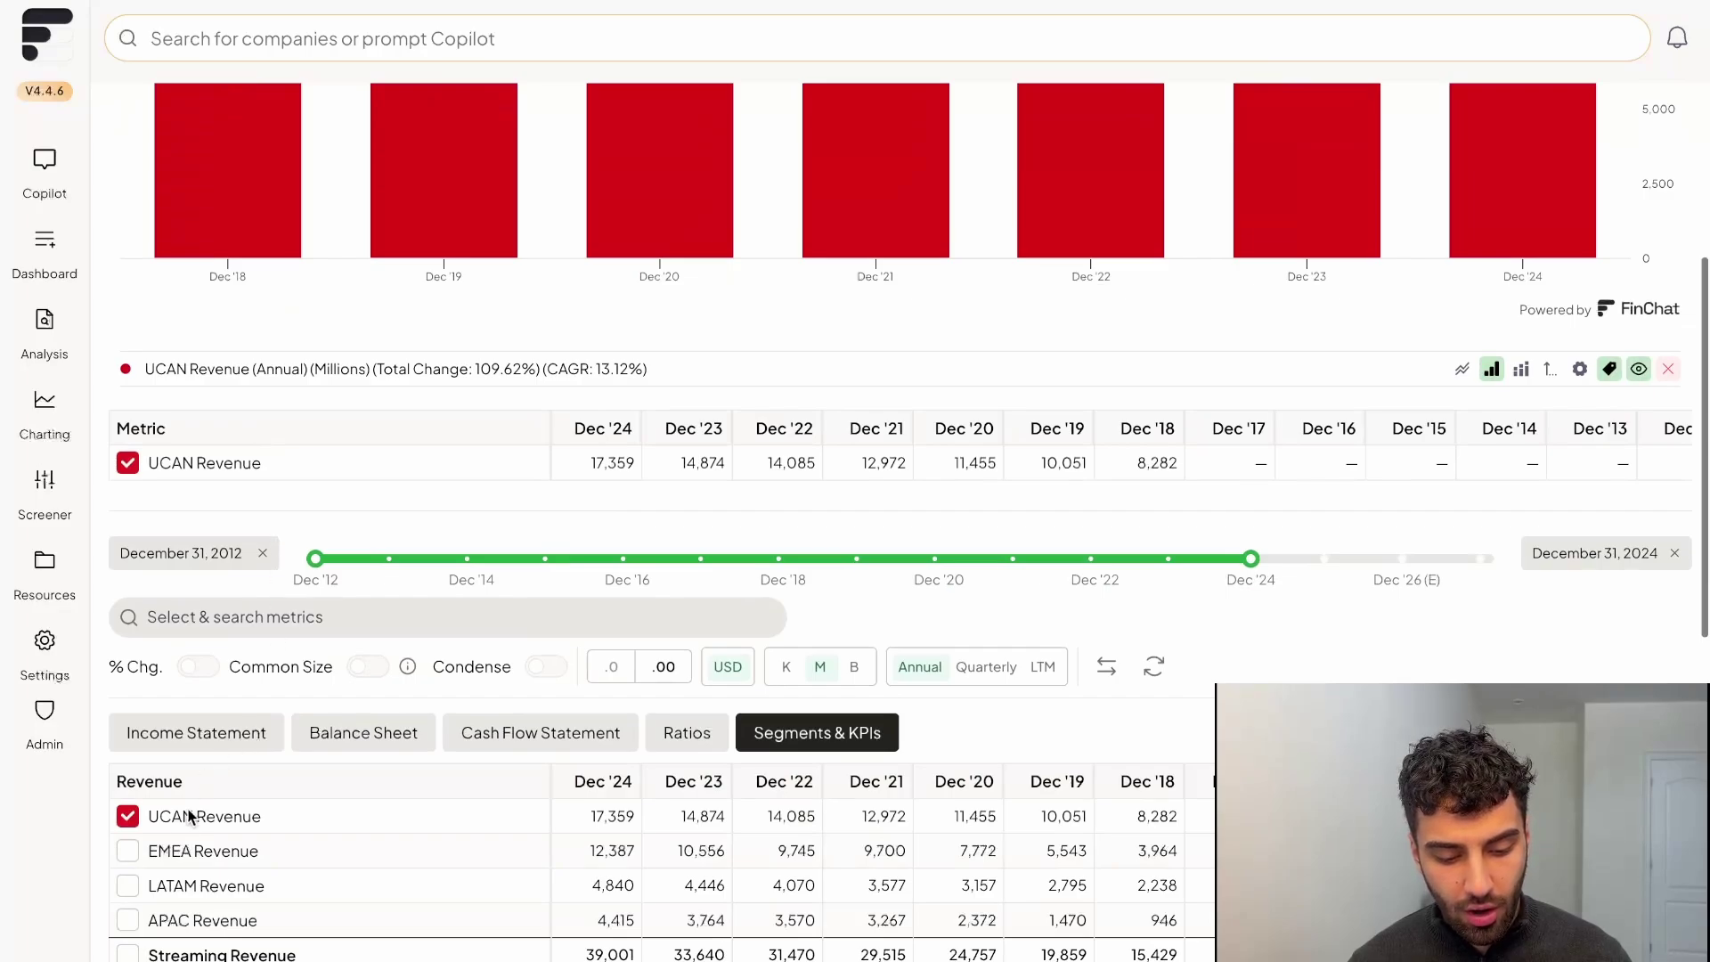
{"action": "left_click", "coordinate": [182, 857]}
{"action": "left_click", "coordinate": [201, 629]}
{"action": "left_click", "coordinate": [221, 737]}
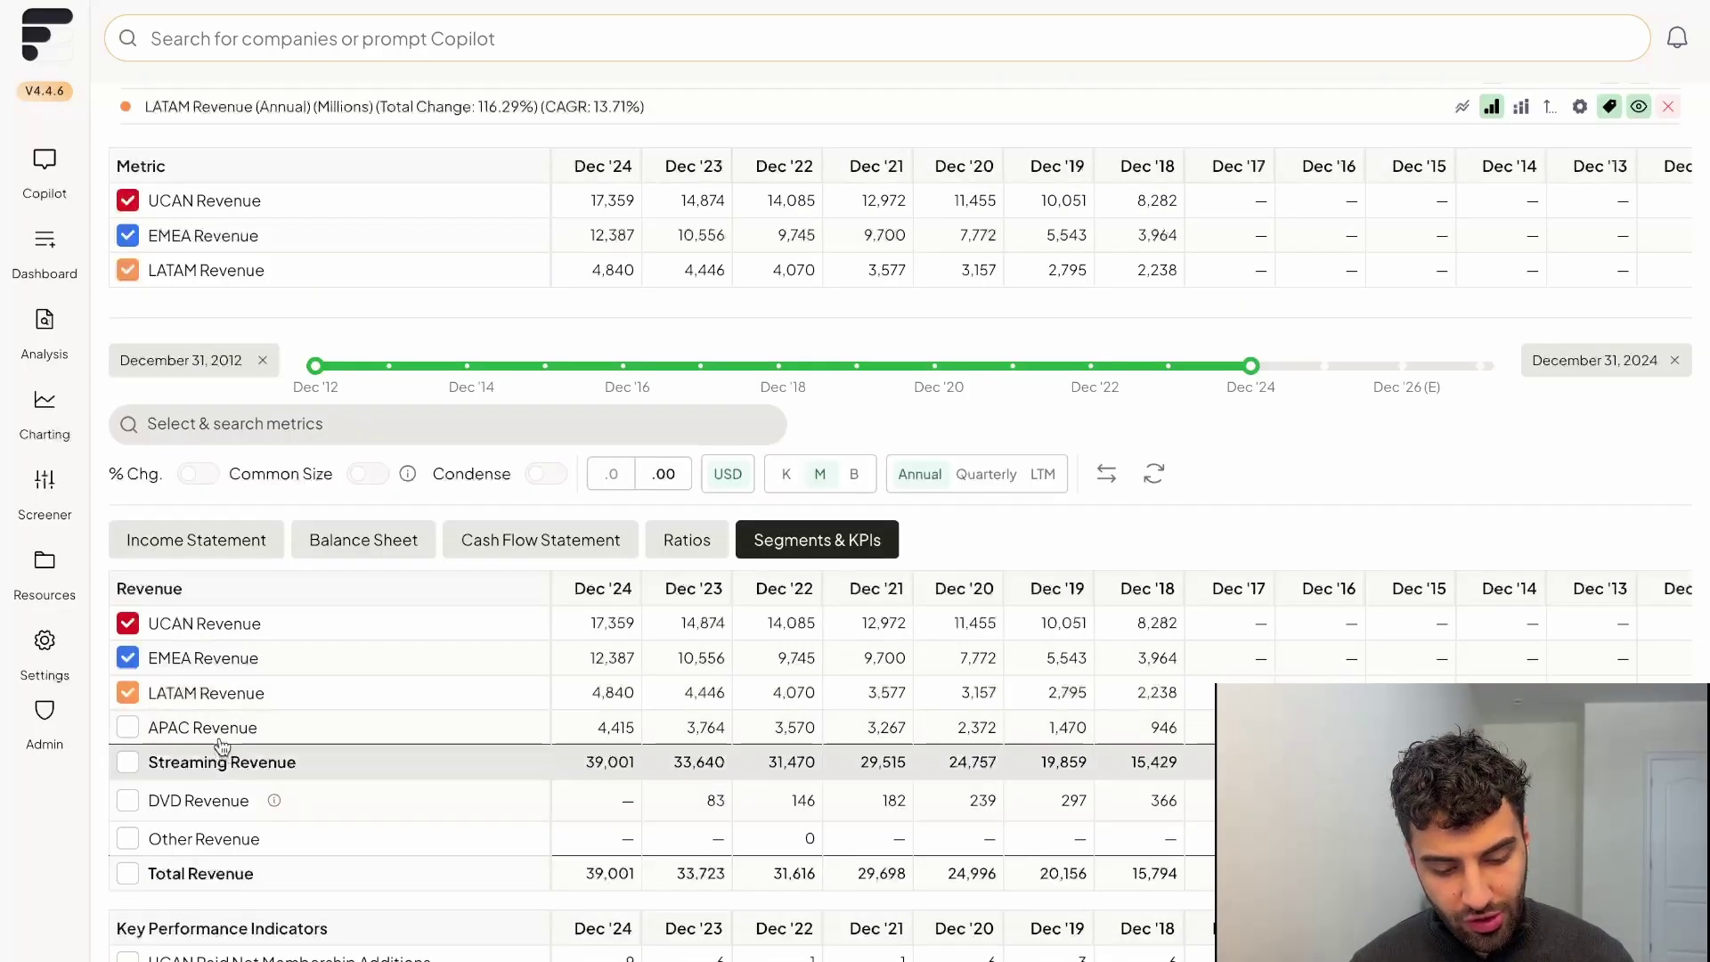
{"action": "scroll", "coordinate": [768, 558], "scroll_direction": "up", "scroll_amount": 8}
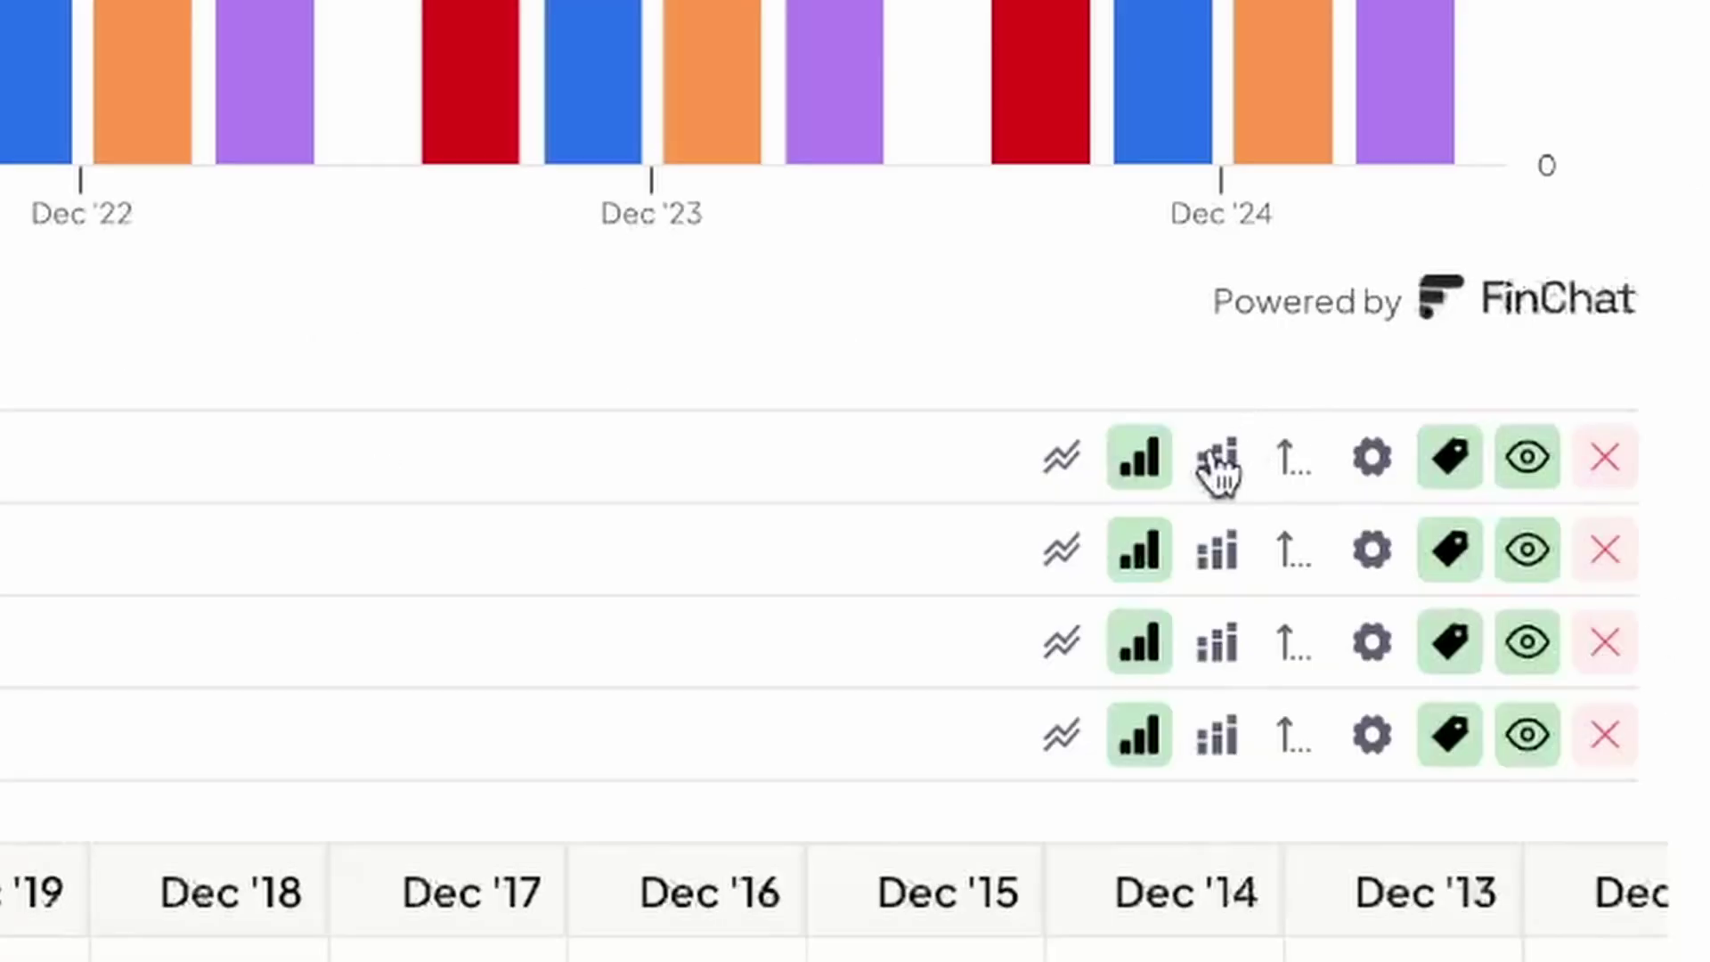
Step: Display the regional revenue as stacked bars and review APAC's 29.25% CAGR in the legend
{"action": "left_click", "coordinate": [1231, 545]}
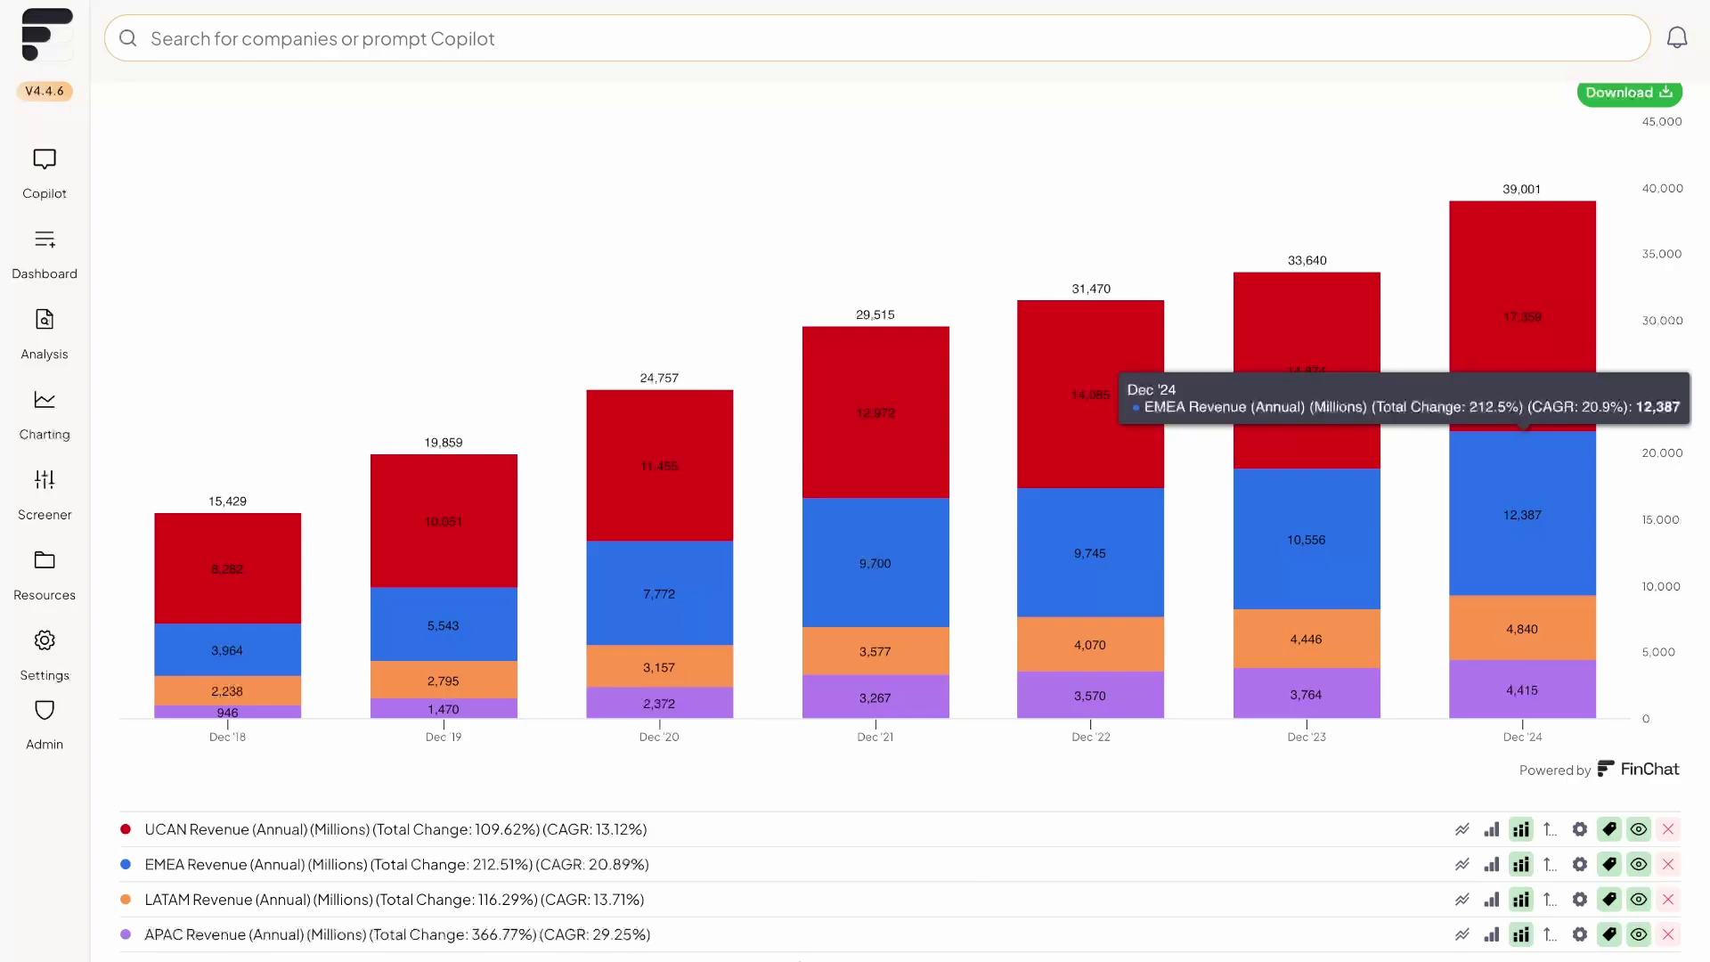
{"action": "scroll", "coordinate": [663, 757], "scroll_direction": "down", "scroll_amount": 2}
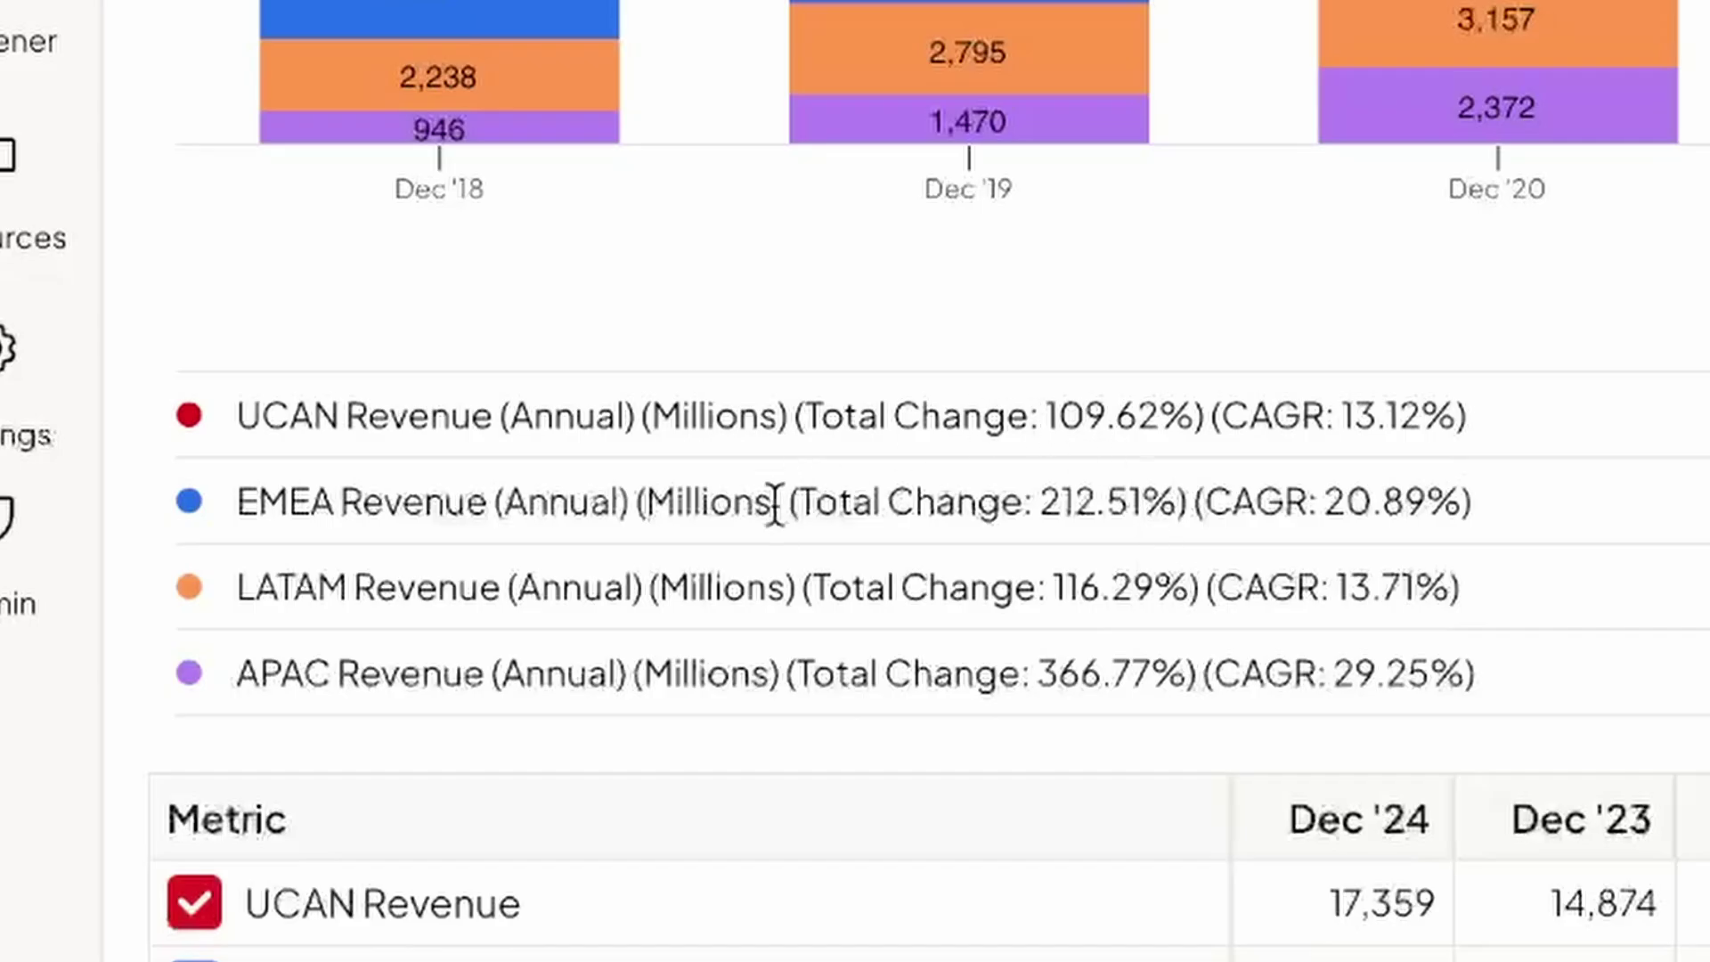
{"action": "left_click_drag", "start_coordinate": [237, 674], "coordinate": [1279, 678]}
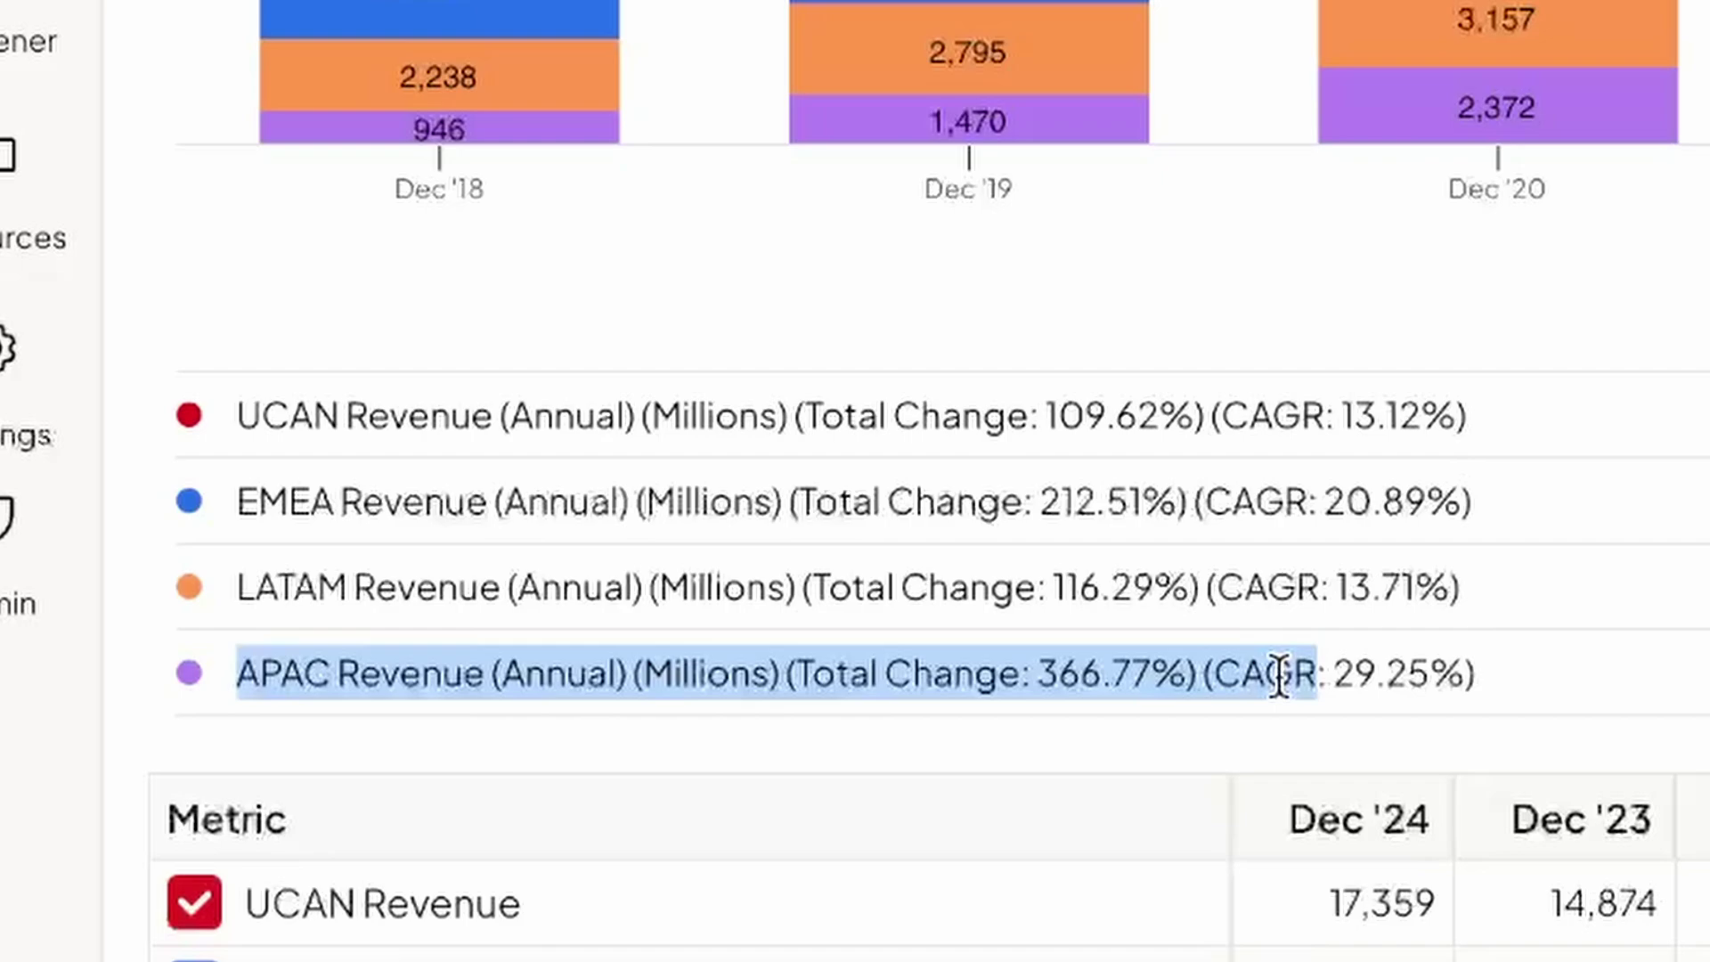
{"action": "left_click_drag", "start_coordinate": [237, 588], "coordinate": [785, 590]}
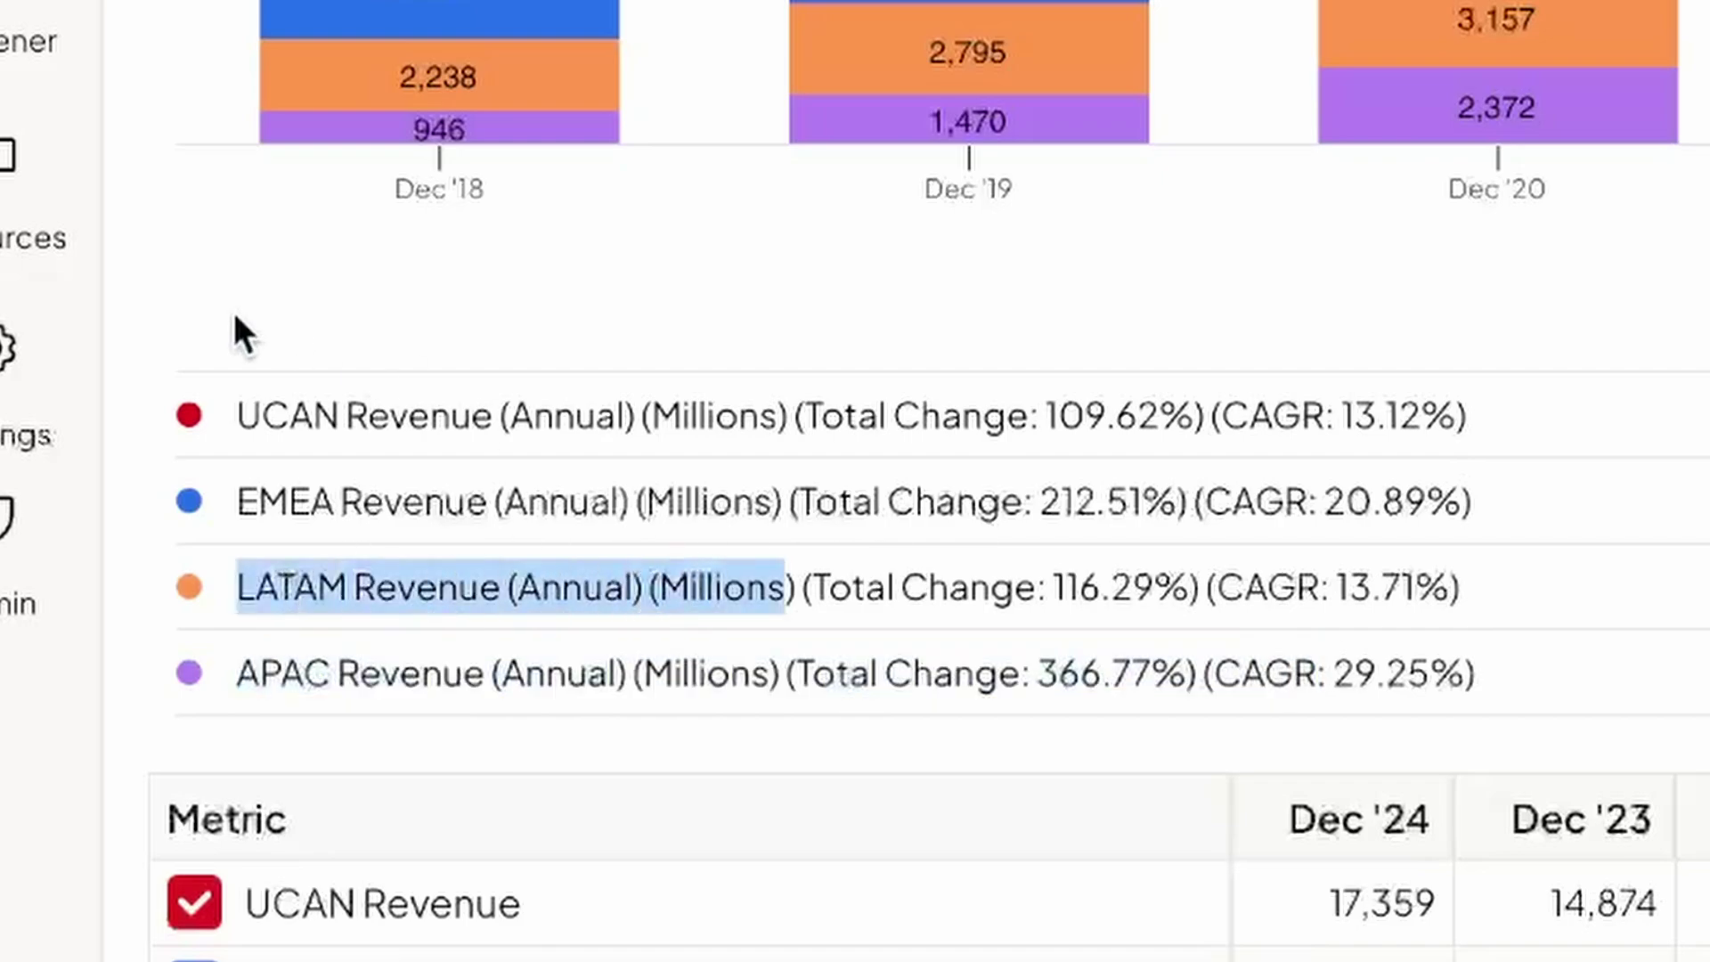
{"action": "left_click", "coordinate": [248, 413]}
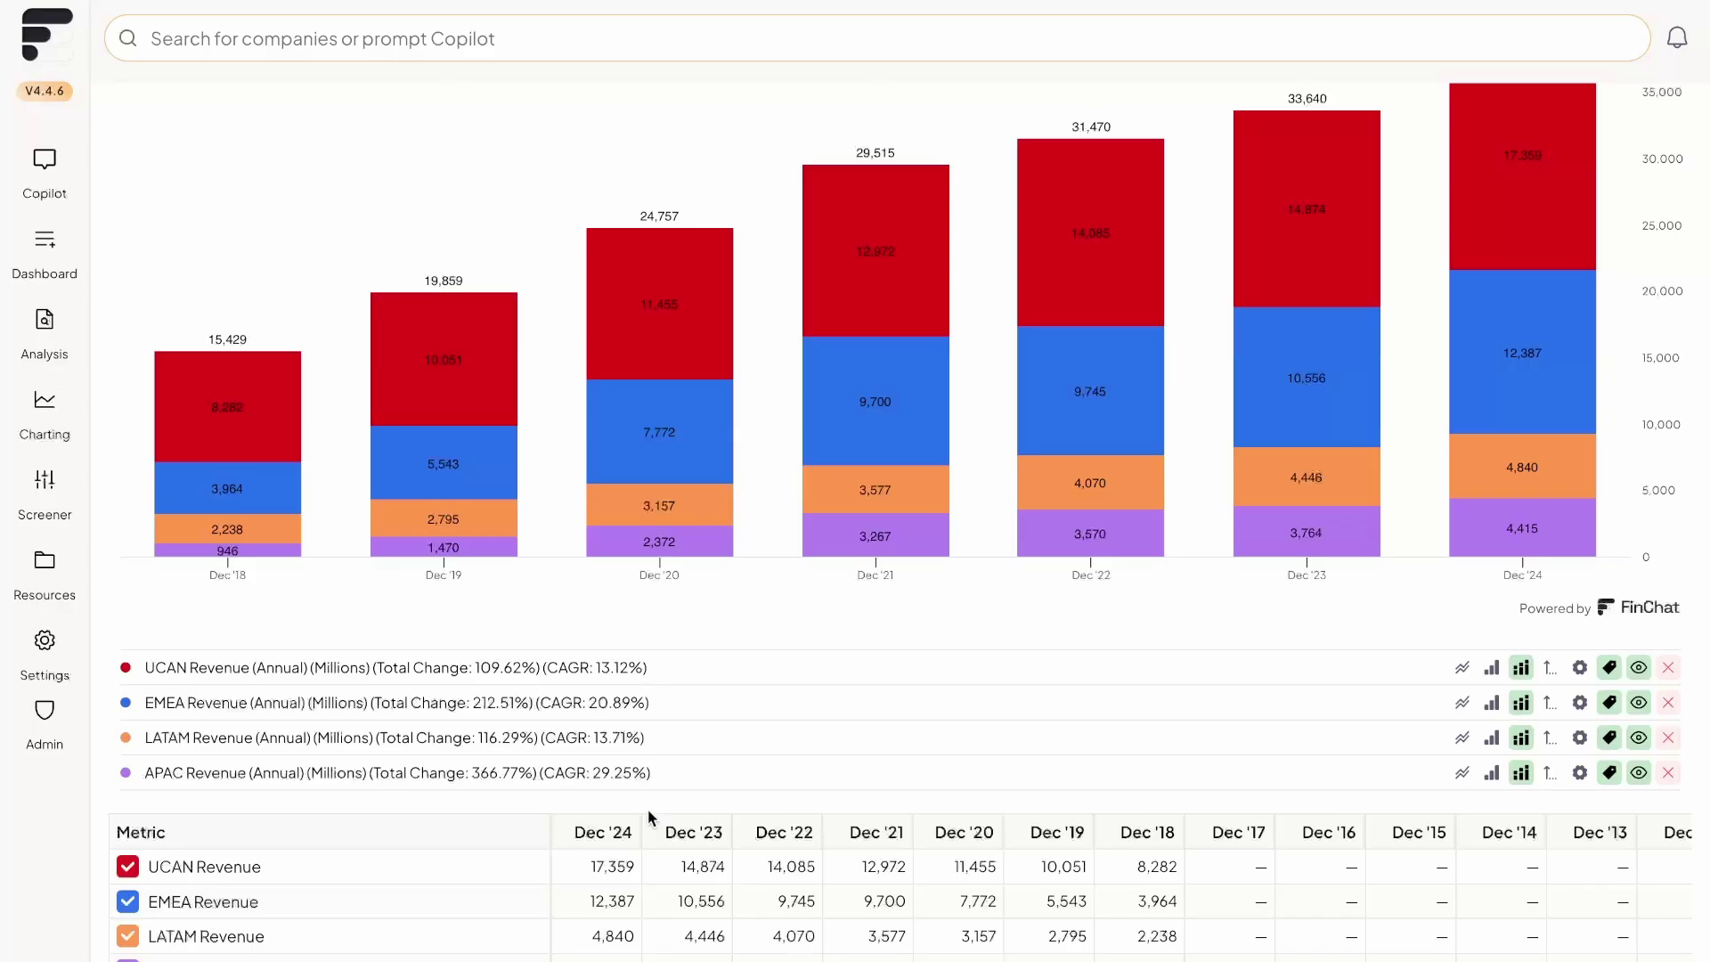
{"action": "scroll", "coordinate": [648, 809], "scroll_direction": "down", "scroll_amount": 5}
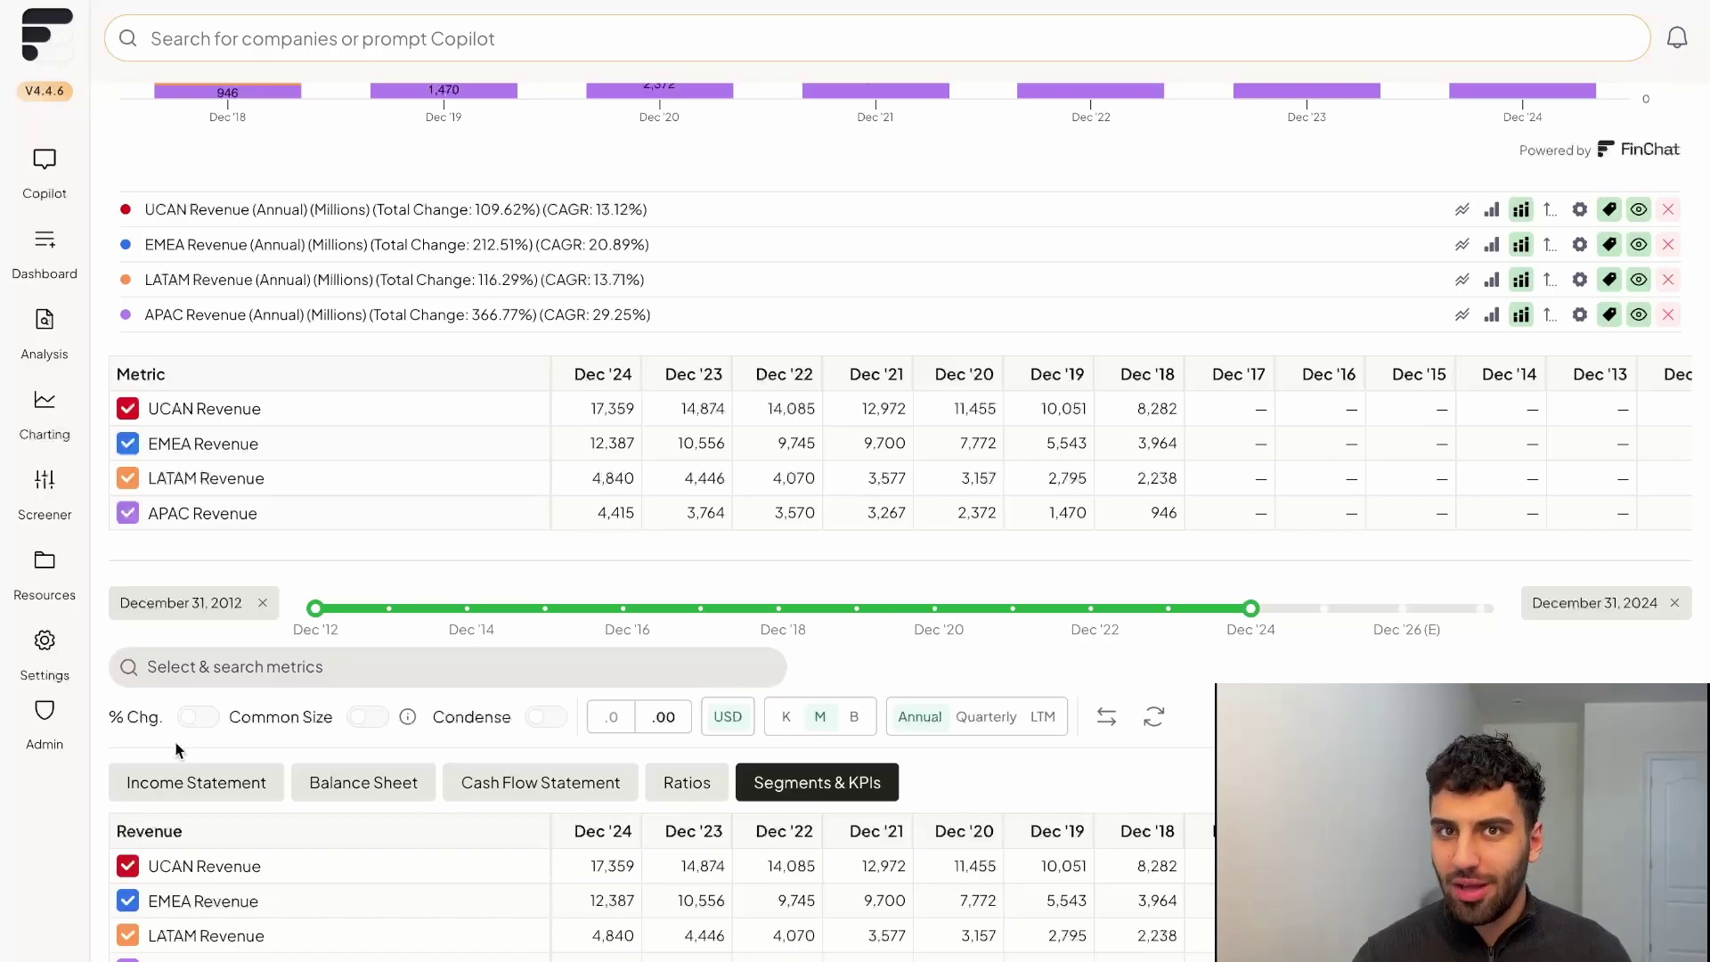
{"action": "scroll", "coordinate": [1539, 625], "scroll_direction": "up", "scroll_amount": 1}
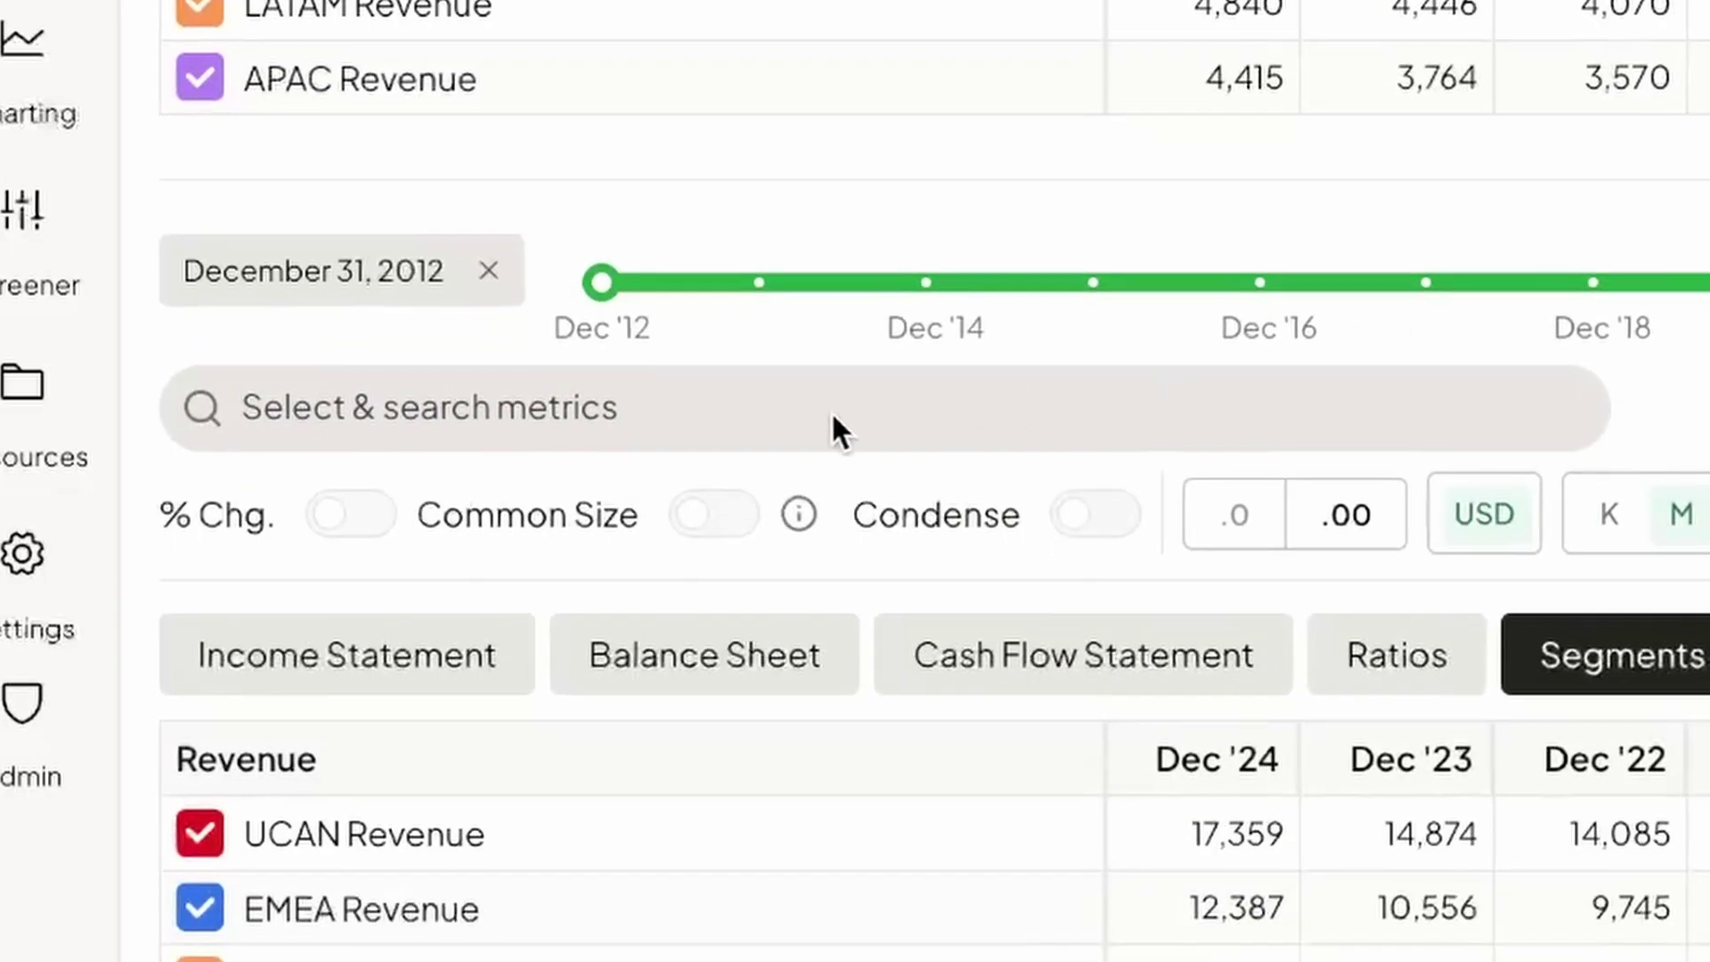
Step: Turn on Common Size so each region shows as a share of total revenue
{"action": "left_click", "coordinate": [728, 516]}
{"action": "mouse_move", "coordinate": [795, 517]}
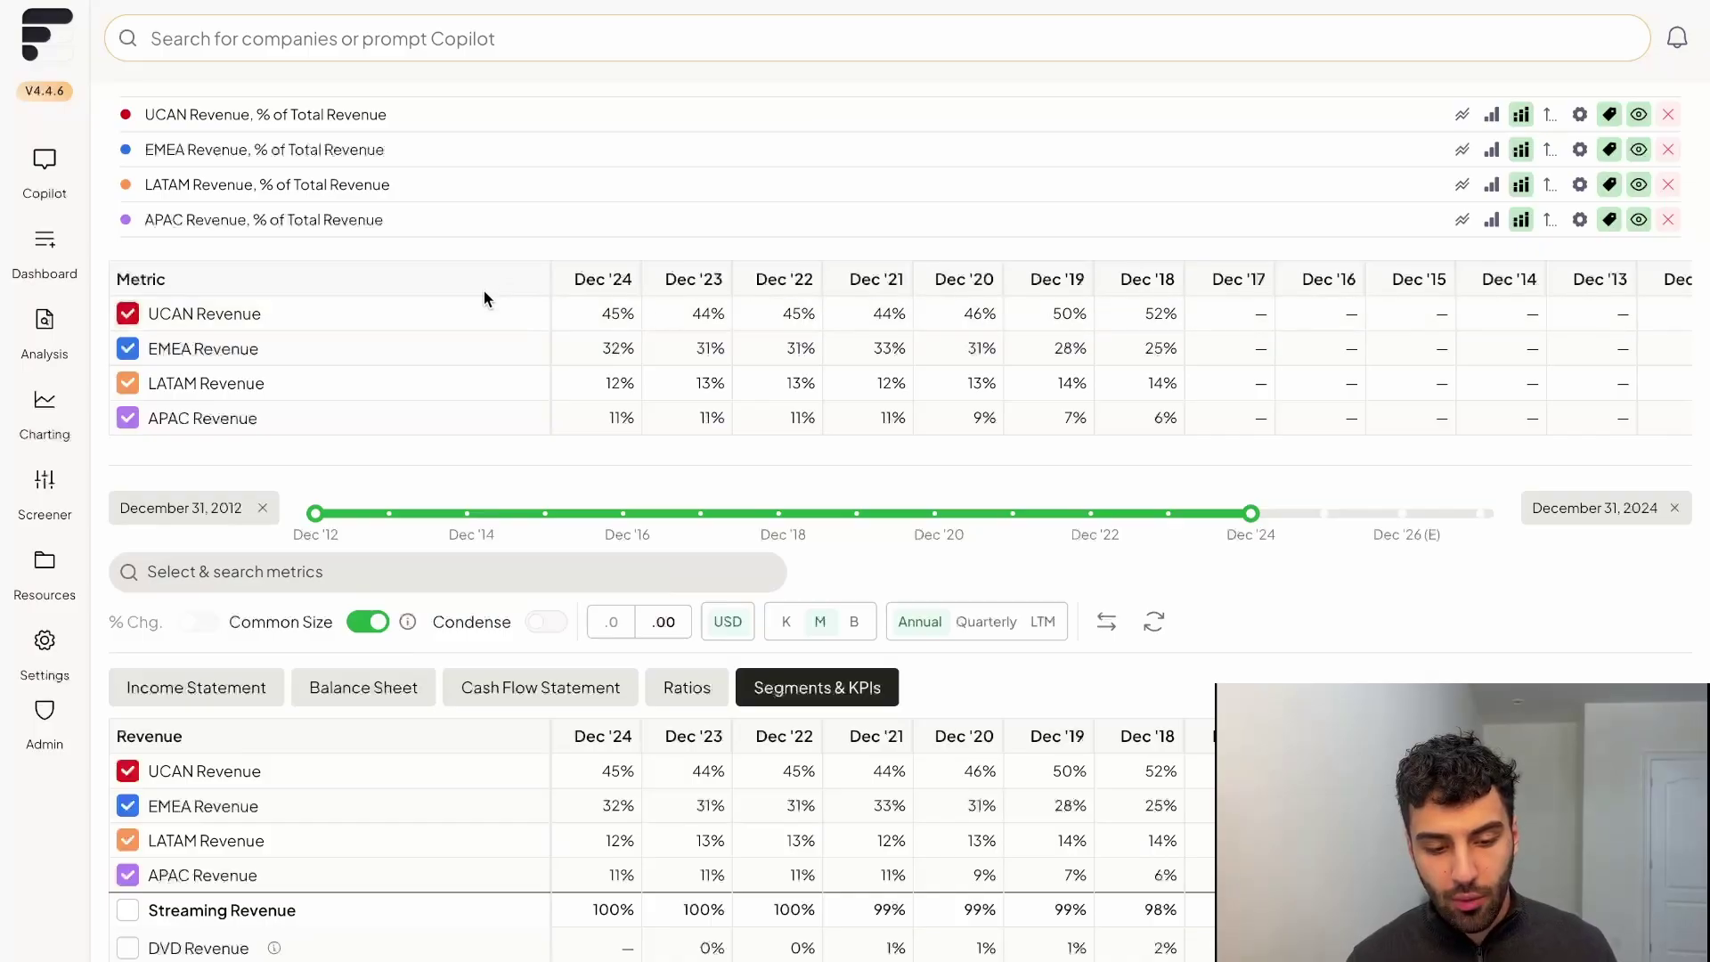
{"action": "scroll", "coordinate": [486, 294], "scroll_direction": "down", "scroll_amount": 2}
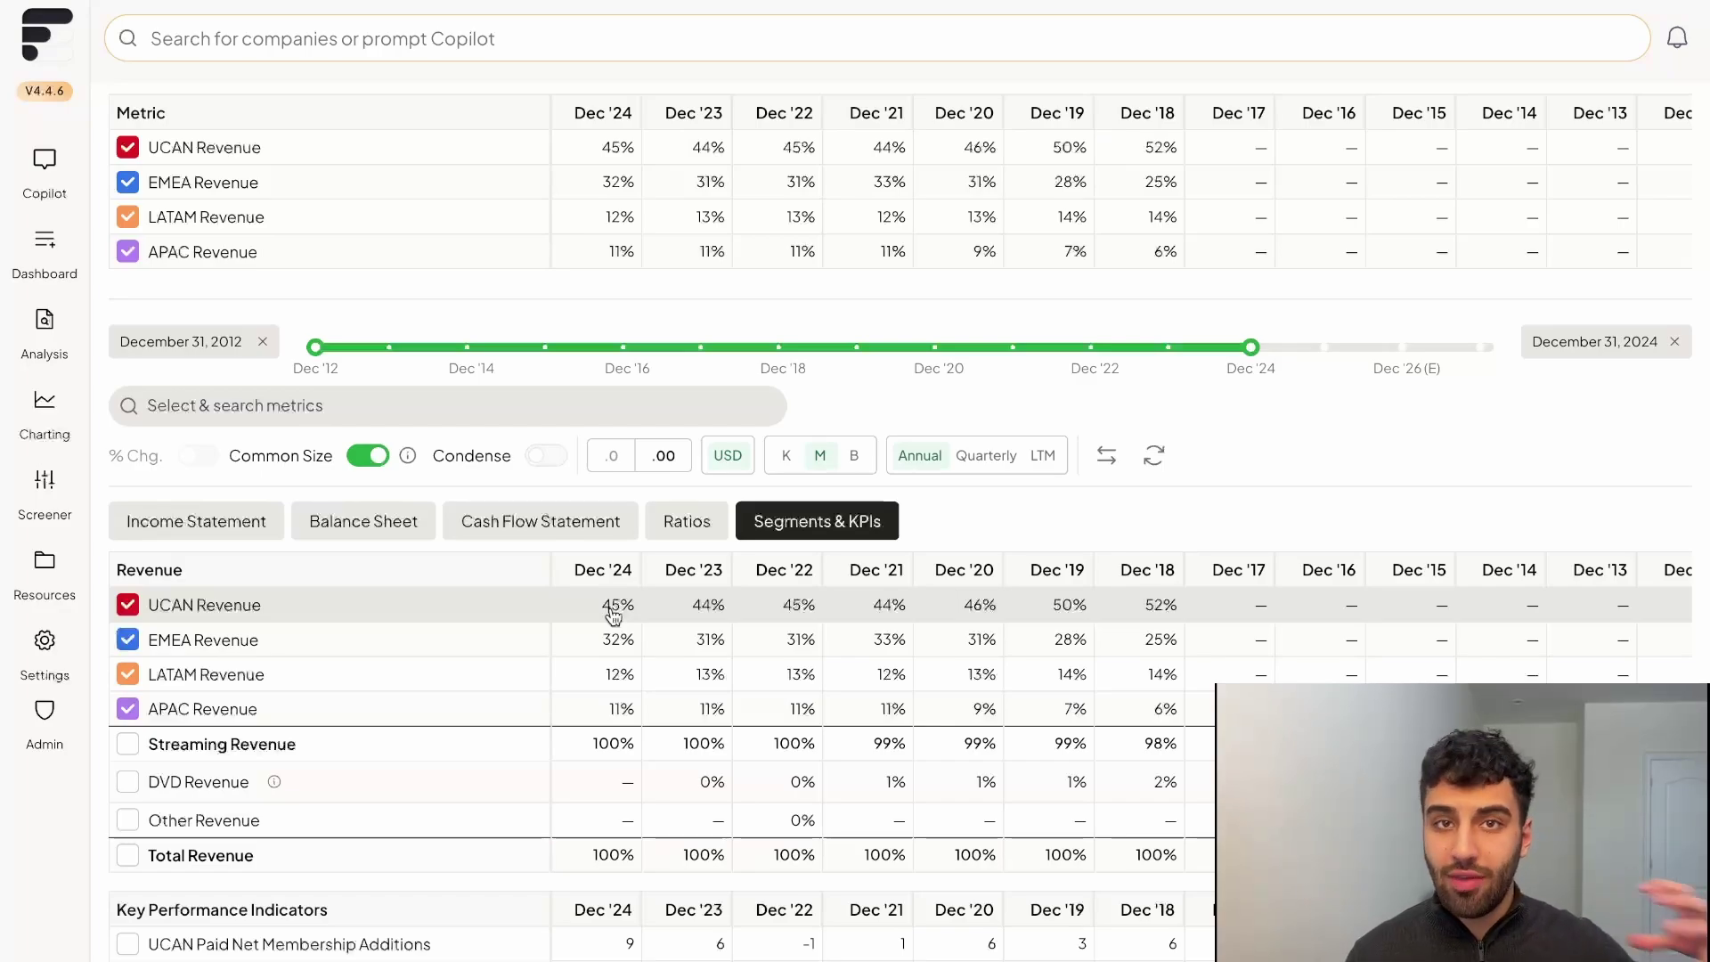
{"action": "scroll", "coordinate": [906, 712], "scroll_direction": "up", "scroll_amount": 10}
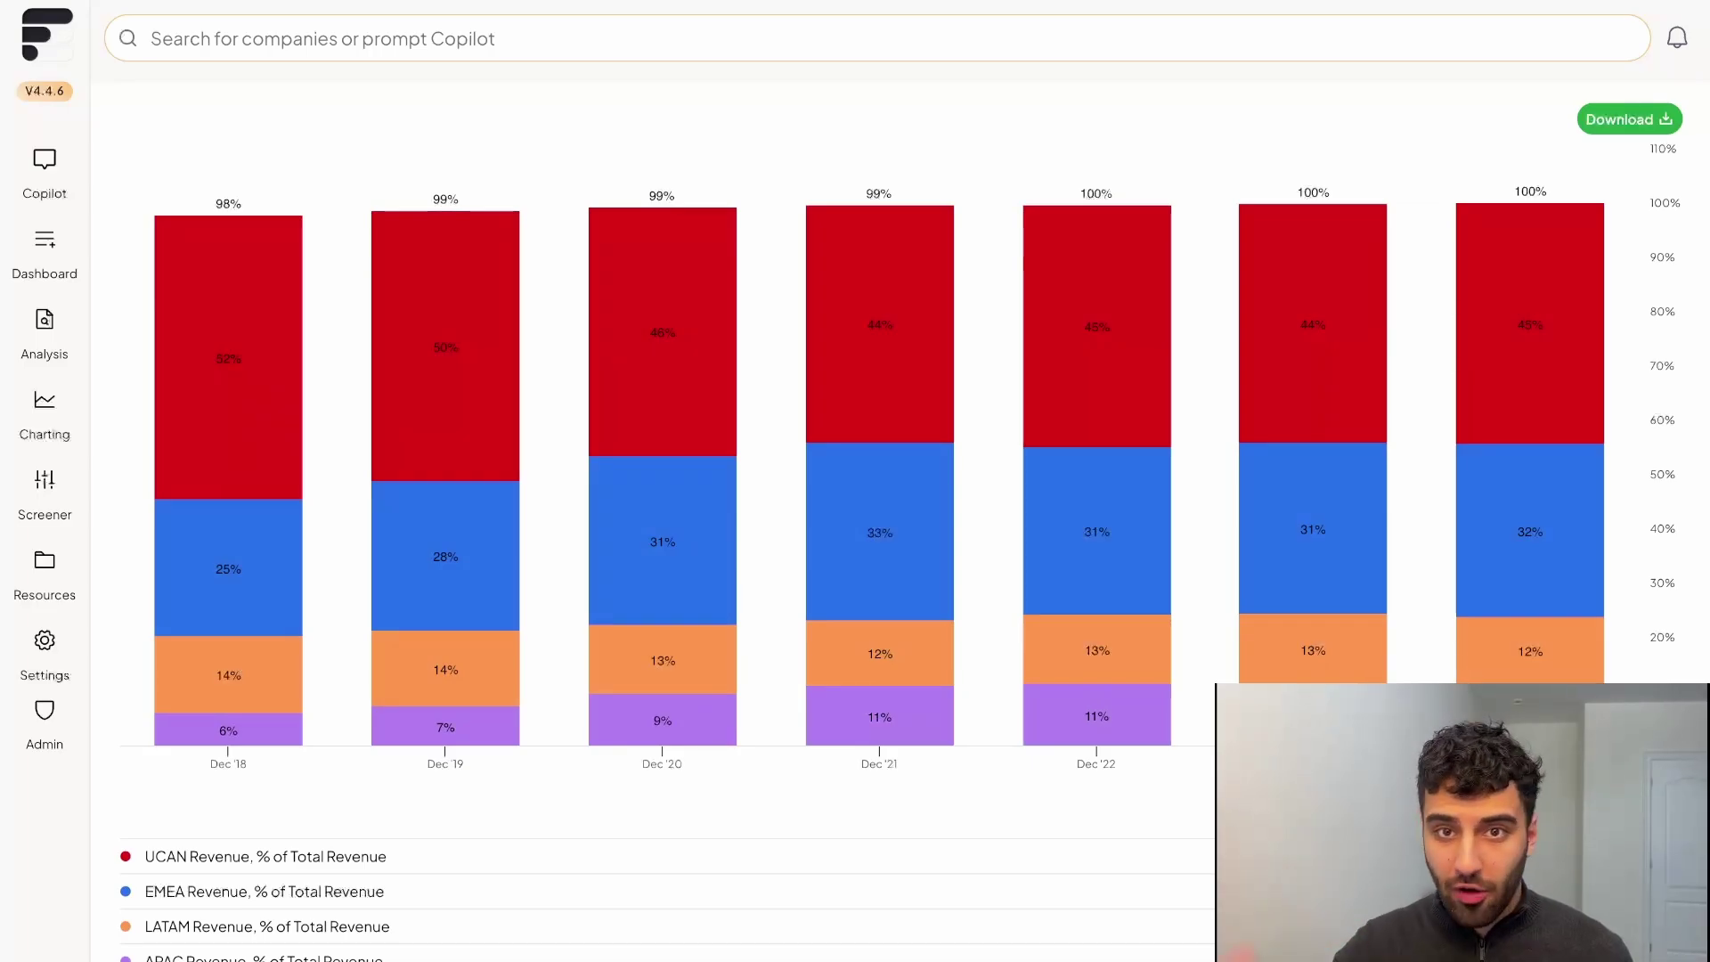
{"action": "scroll", "coordinate": [925, 848], "scroll_direction": "down", "scroll_amount": 2}
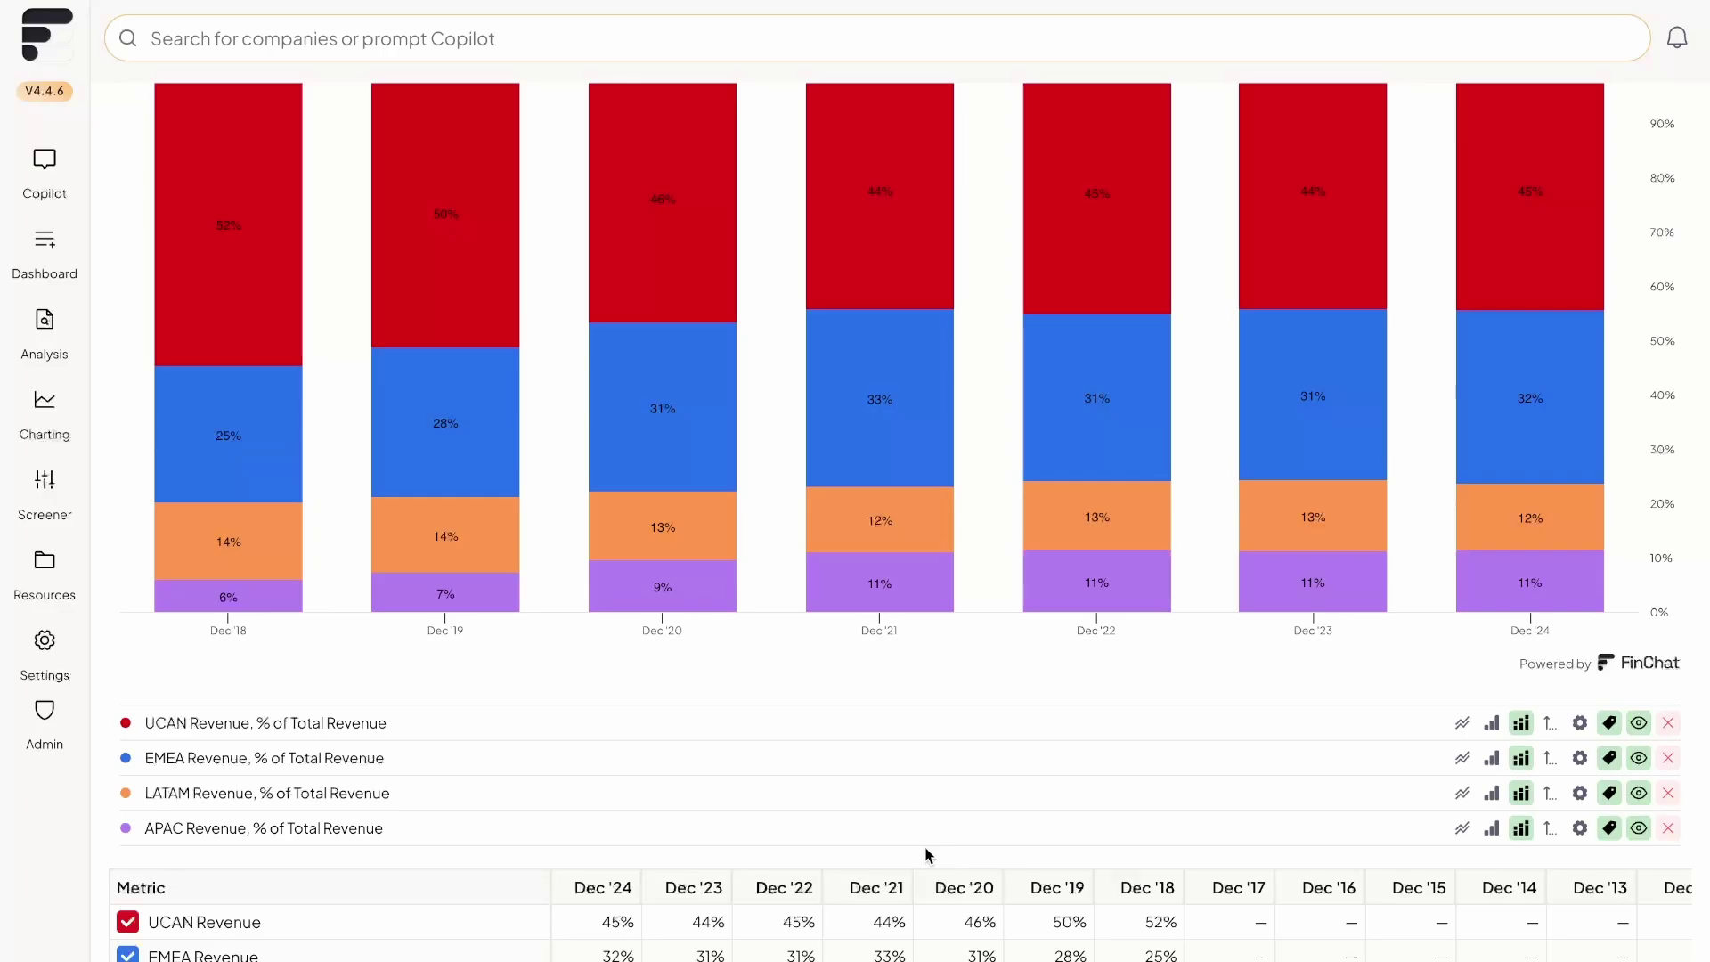
{"action": "scroll", "coordinate": [271, 696], "scroll_direction": "up", "scroll_amount": 1}
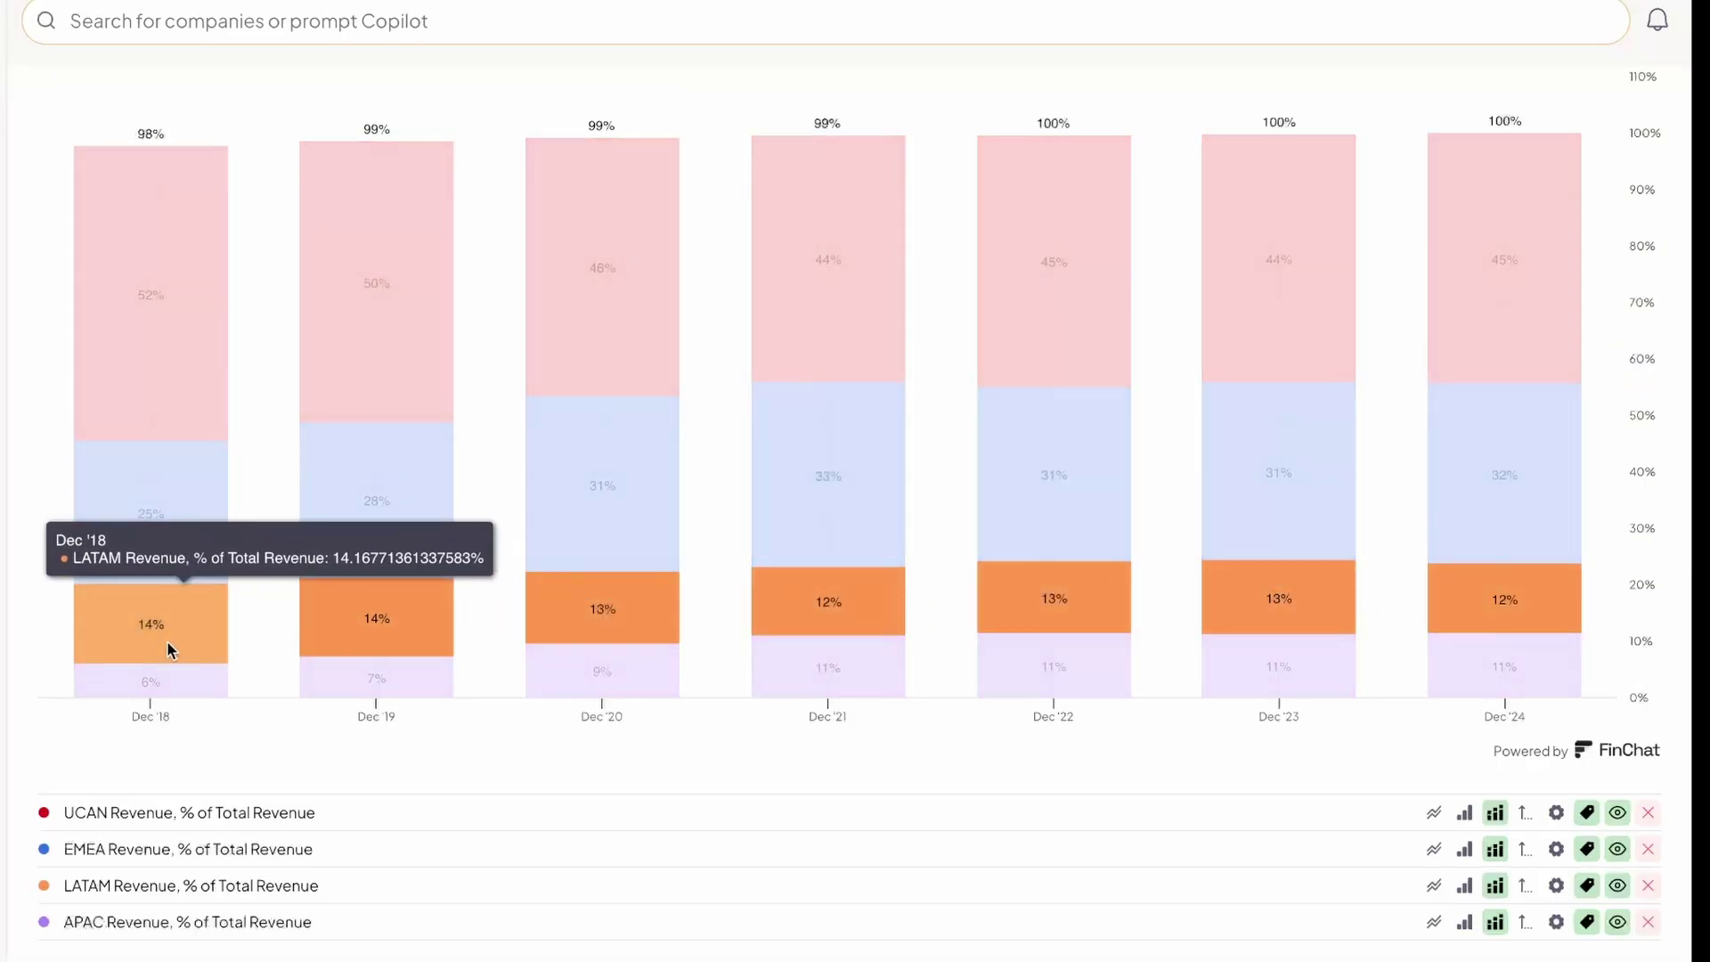
Step: Read the yearly regional percentages on the stacked bars, with APAC rising from 6% to 11%
{"action": "mouse_move", "coordinate": [160, 681]}
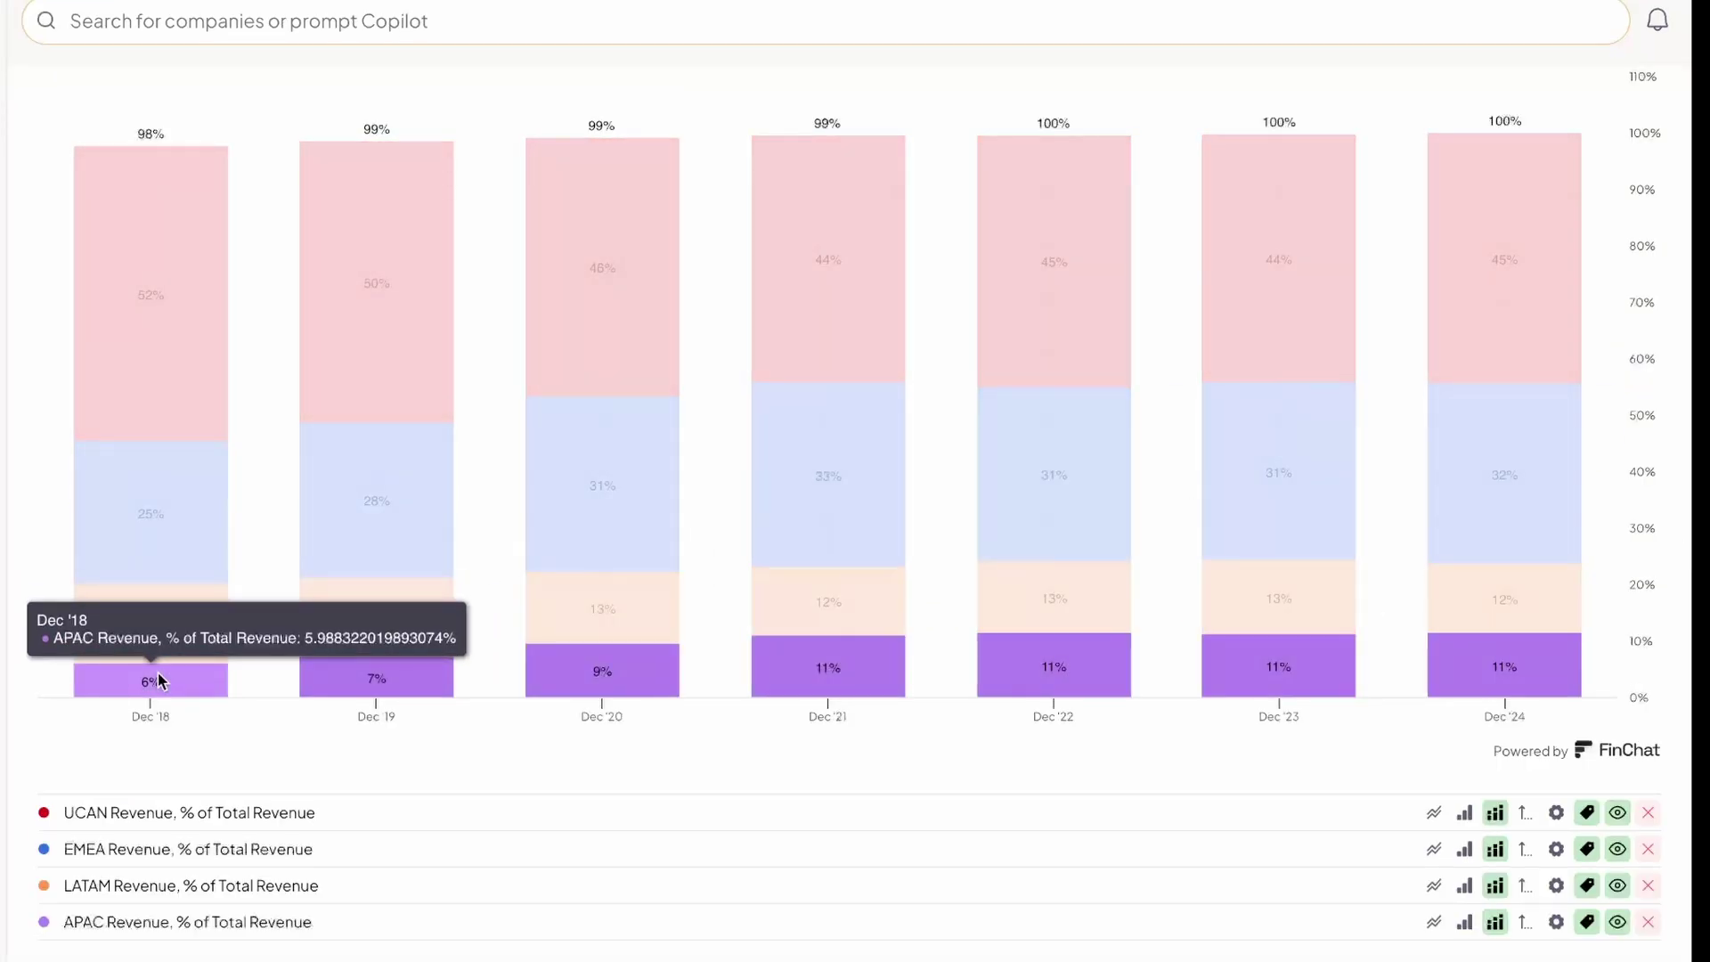
{"action": "mouse_move", "coordinate": [1531, 682]}
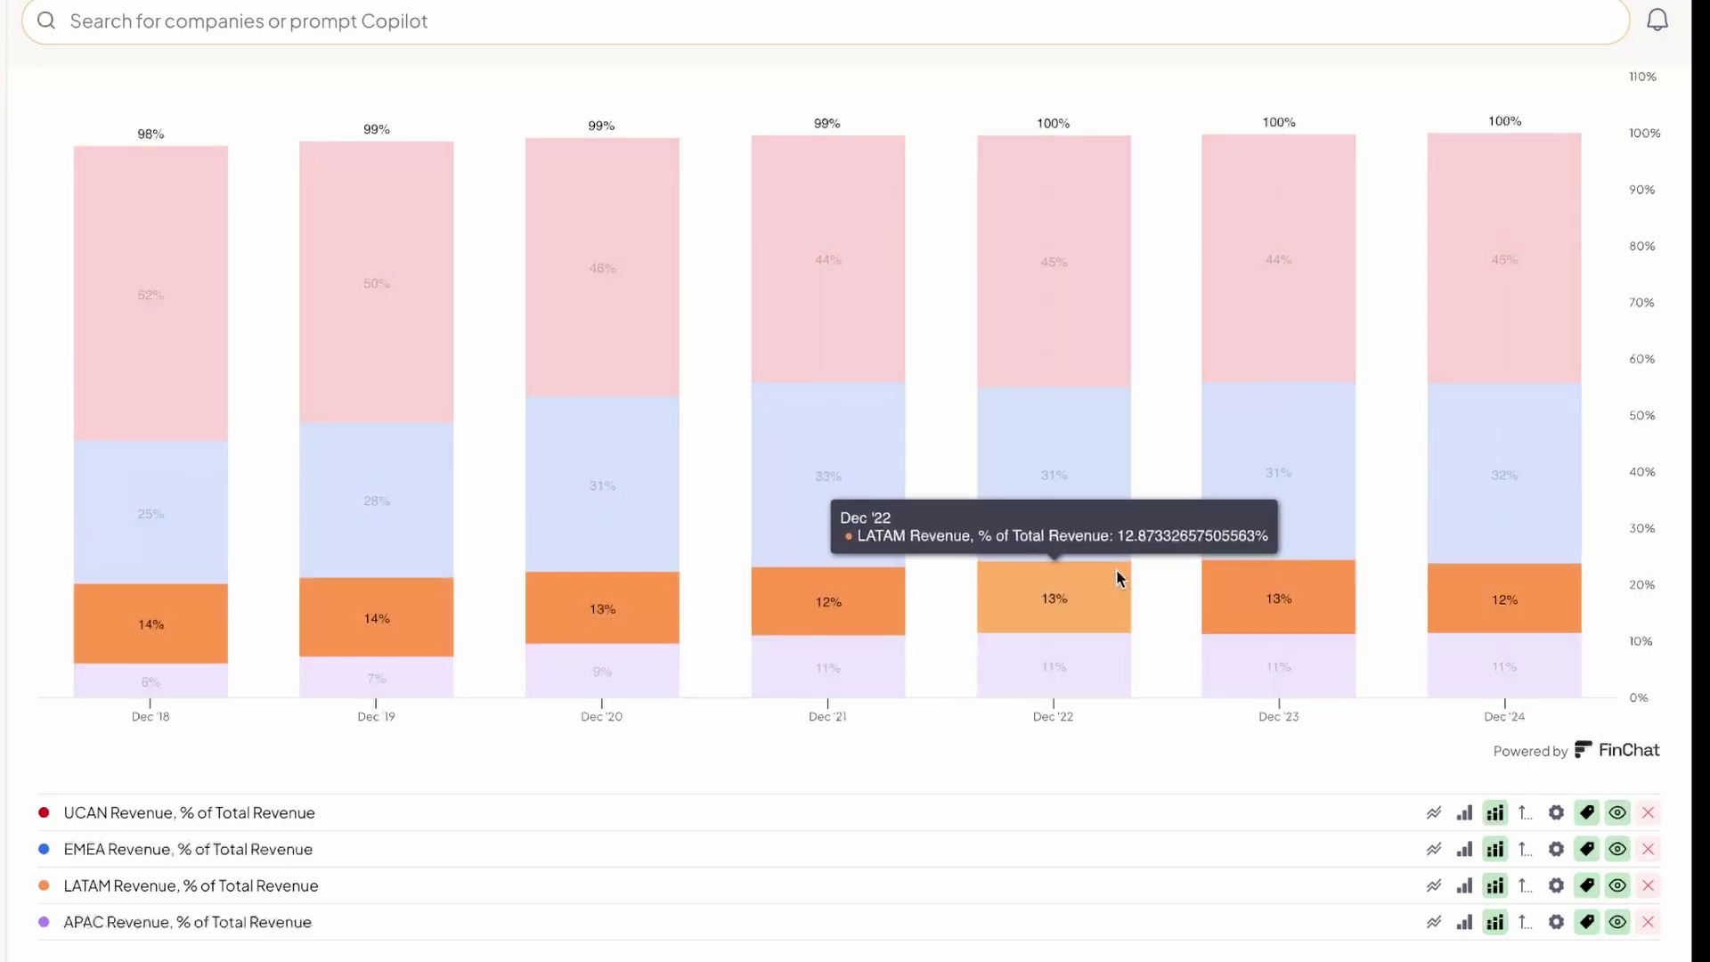
{"action": "mouse_move", "coordinate": [242, 306]}
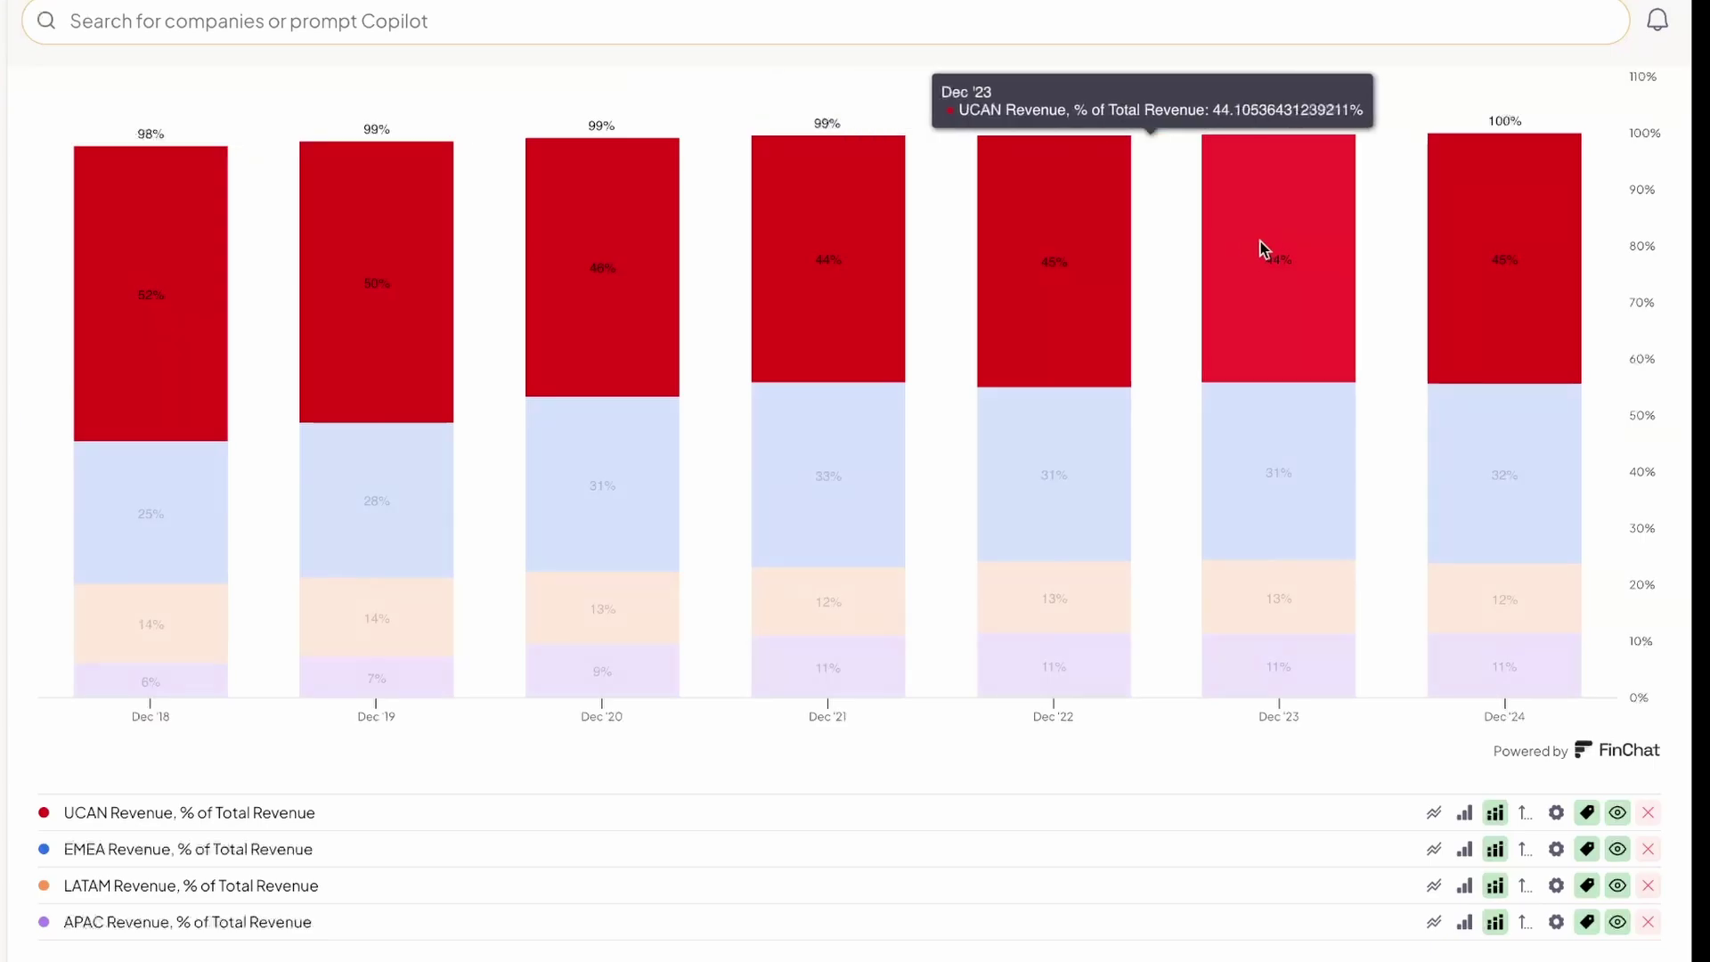
{"action": "mouse_move", "coordinate": [1493, 258]}
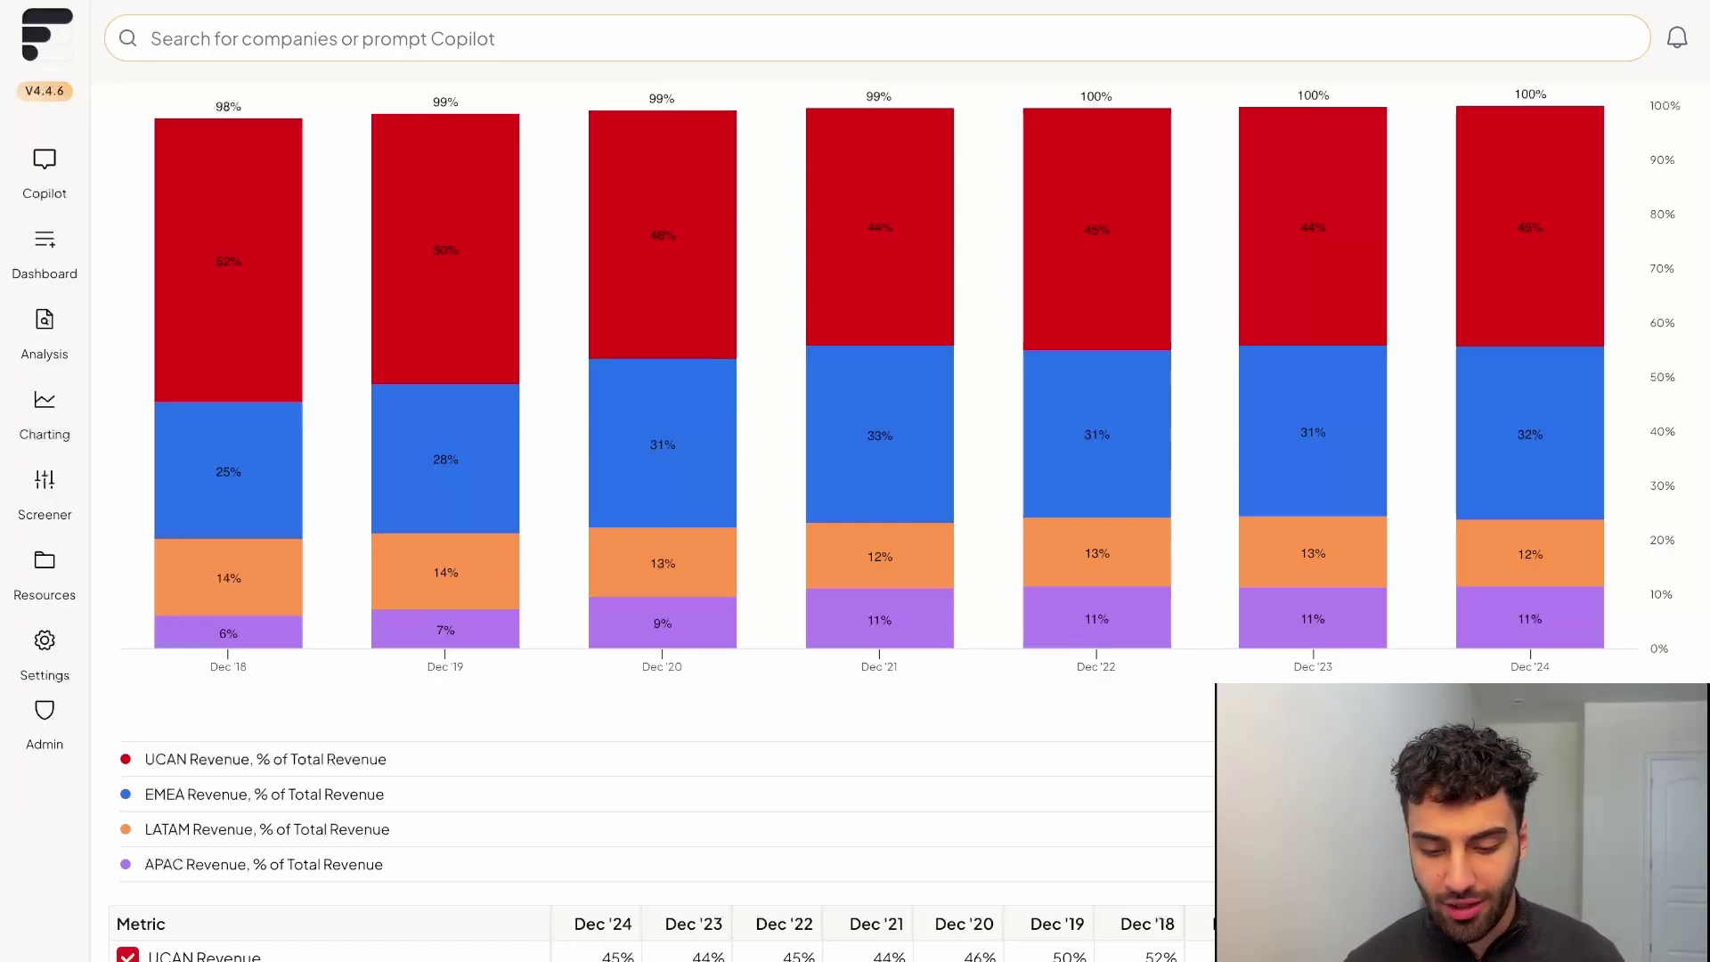
Step: Bring the Key Performance Indicators table into view and check the DVD Revenue info note
{"action": "scroll", "coordinate": [949, 465], "scroll_direction": "down", "scroll_amount": 7}
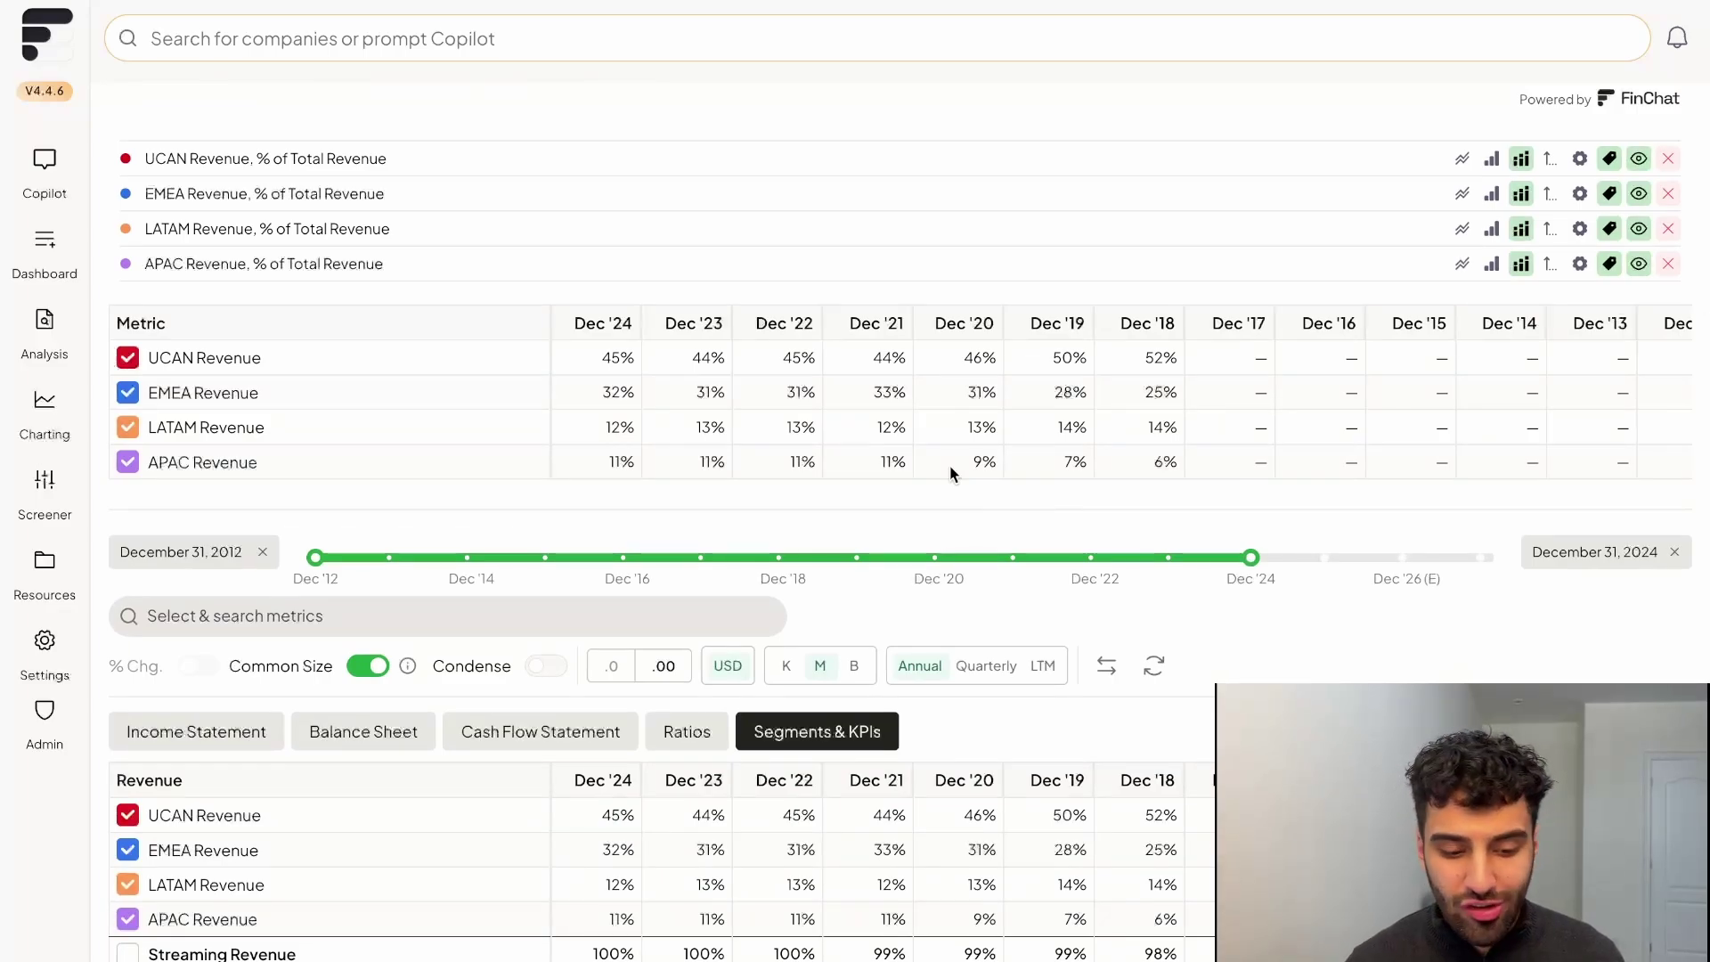
{"action": "scroll", "coordinate": [600, 213], "scroll_direction": "down", "scroll_amount": 9}
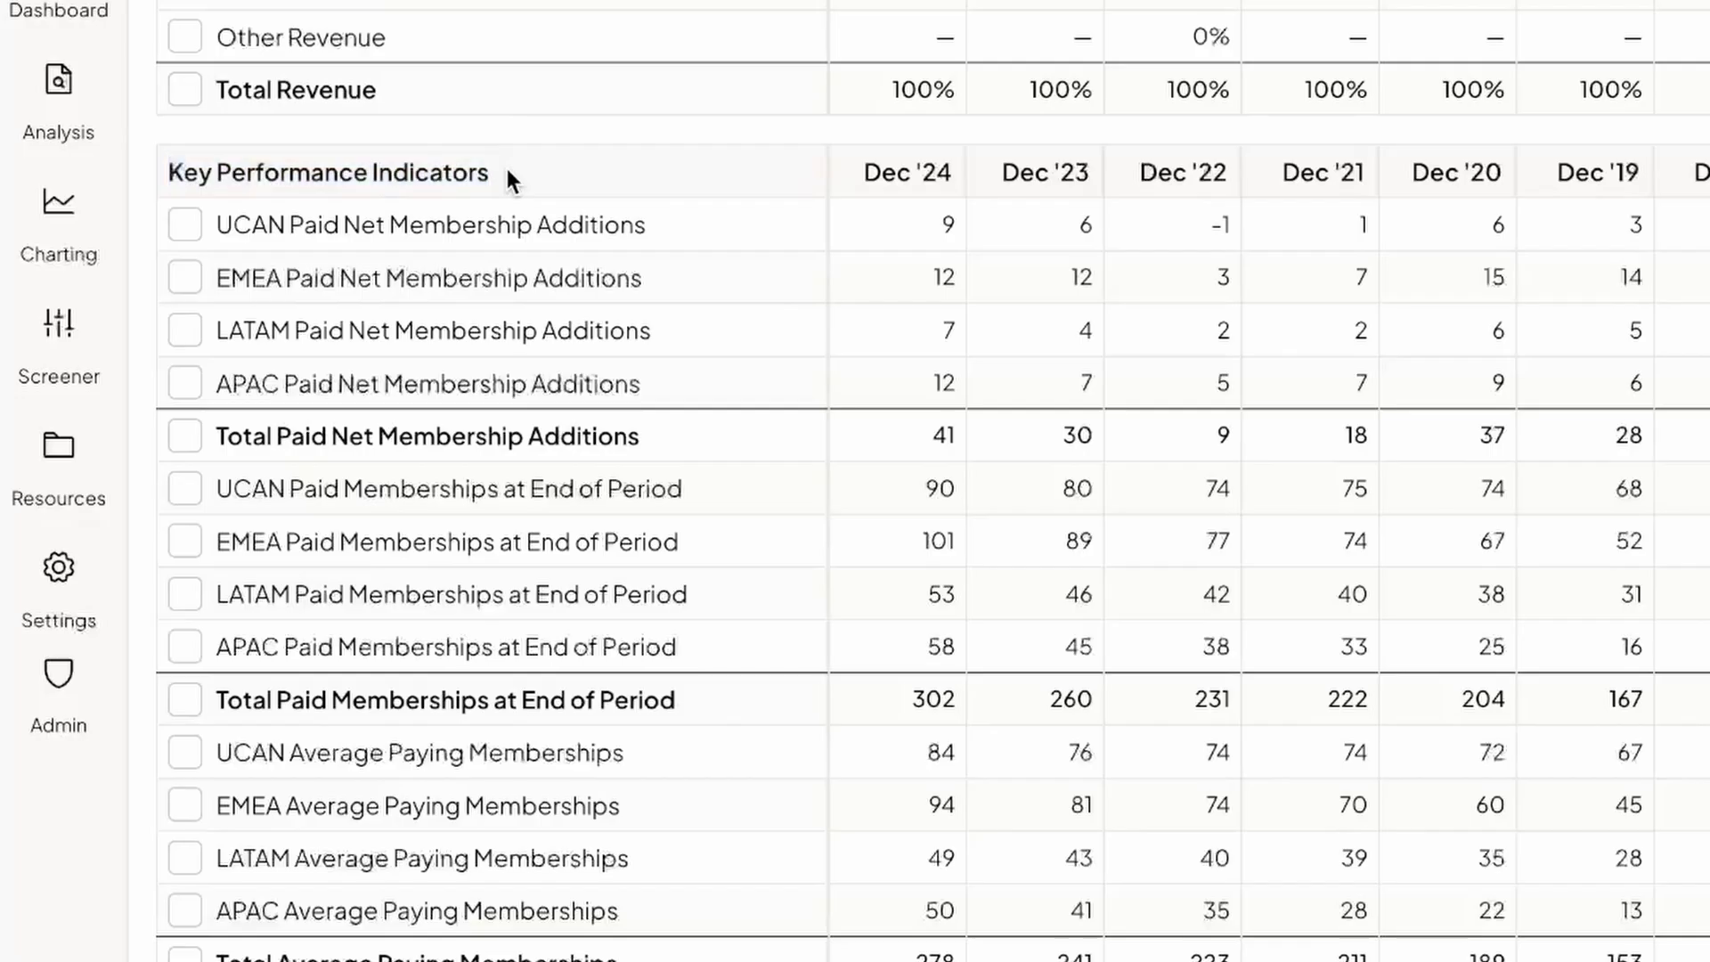
{"action": "left_click_drag", "start_coordinate": [337, 375], "coordinate": [116, 381]}
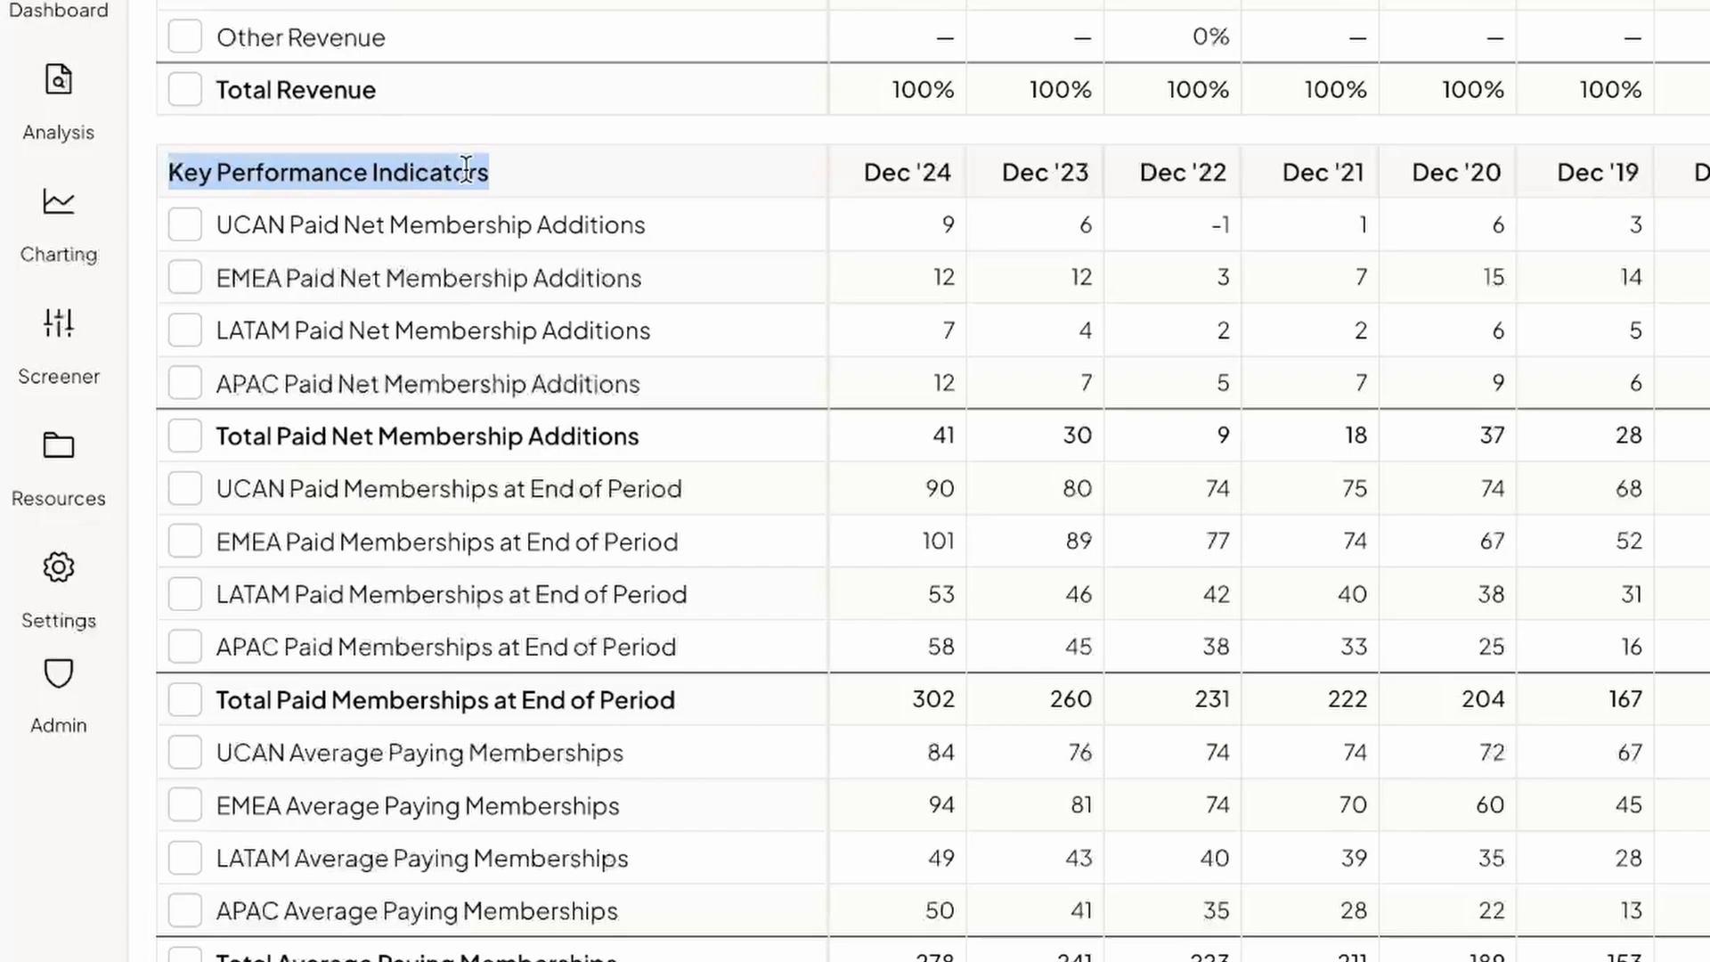
{"action": "scroll", "coordinate": [937, 370], "scroll_direction": "down", "scroll_amount": 2}
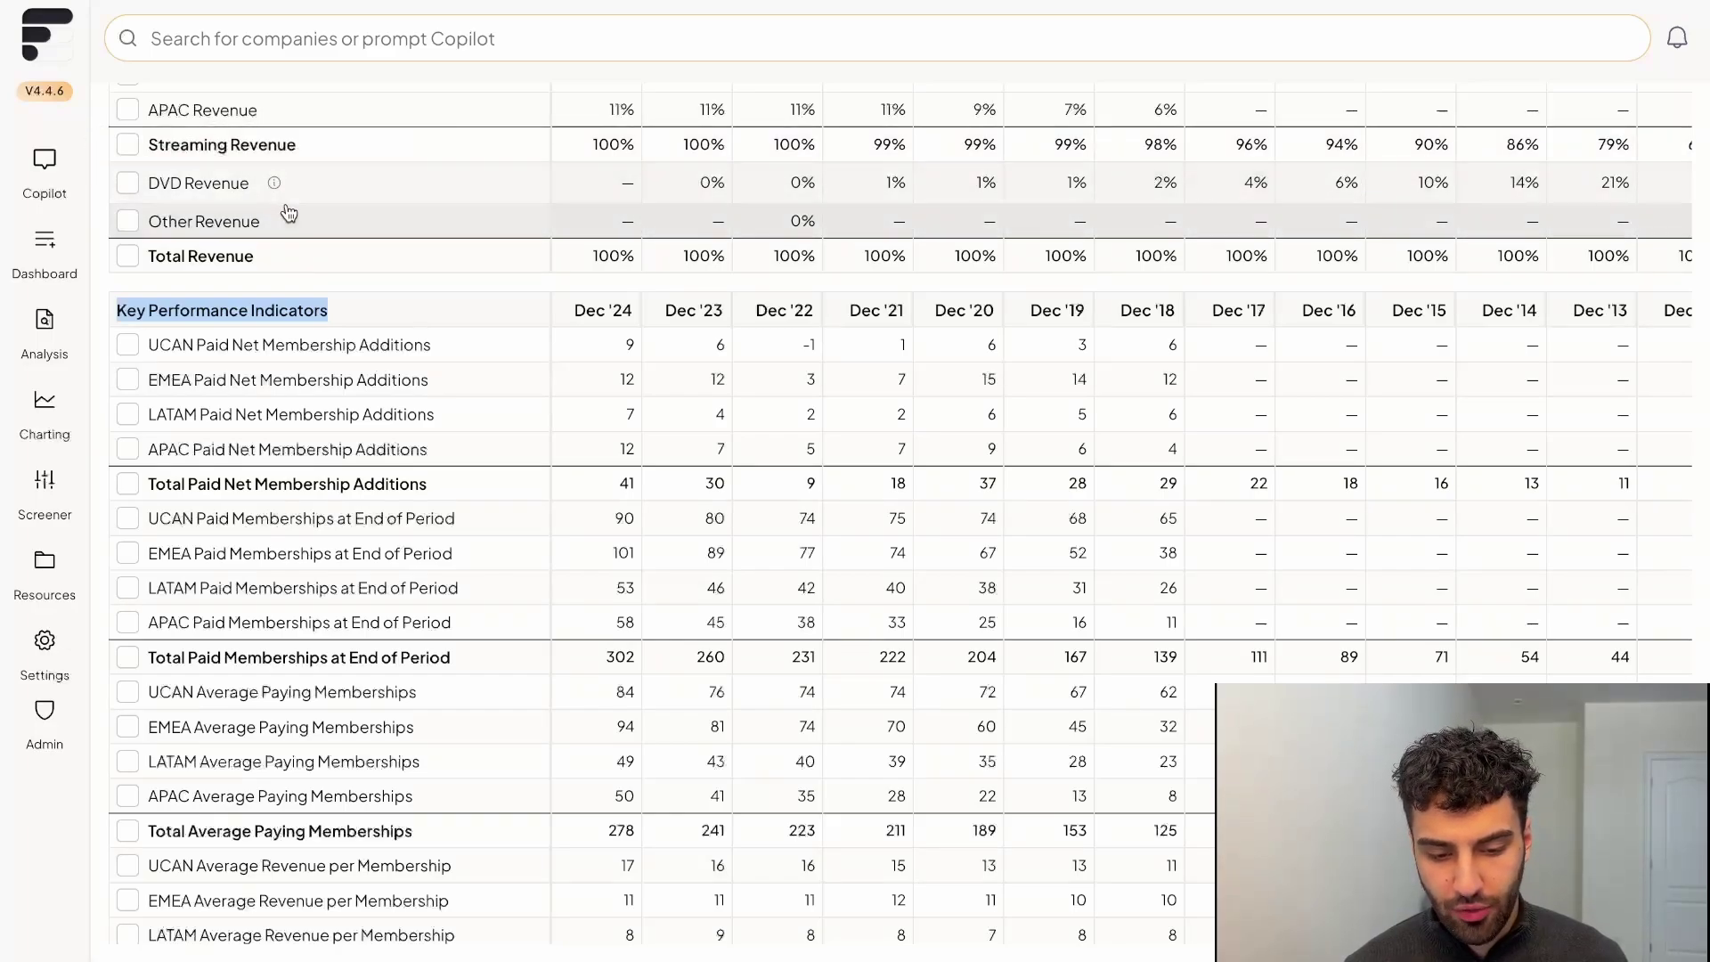
{"action": "mouse_move", "coordinate": [273, 194]}
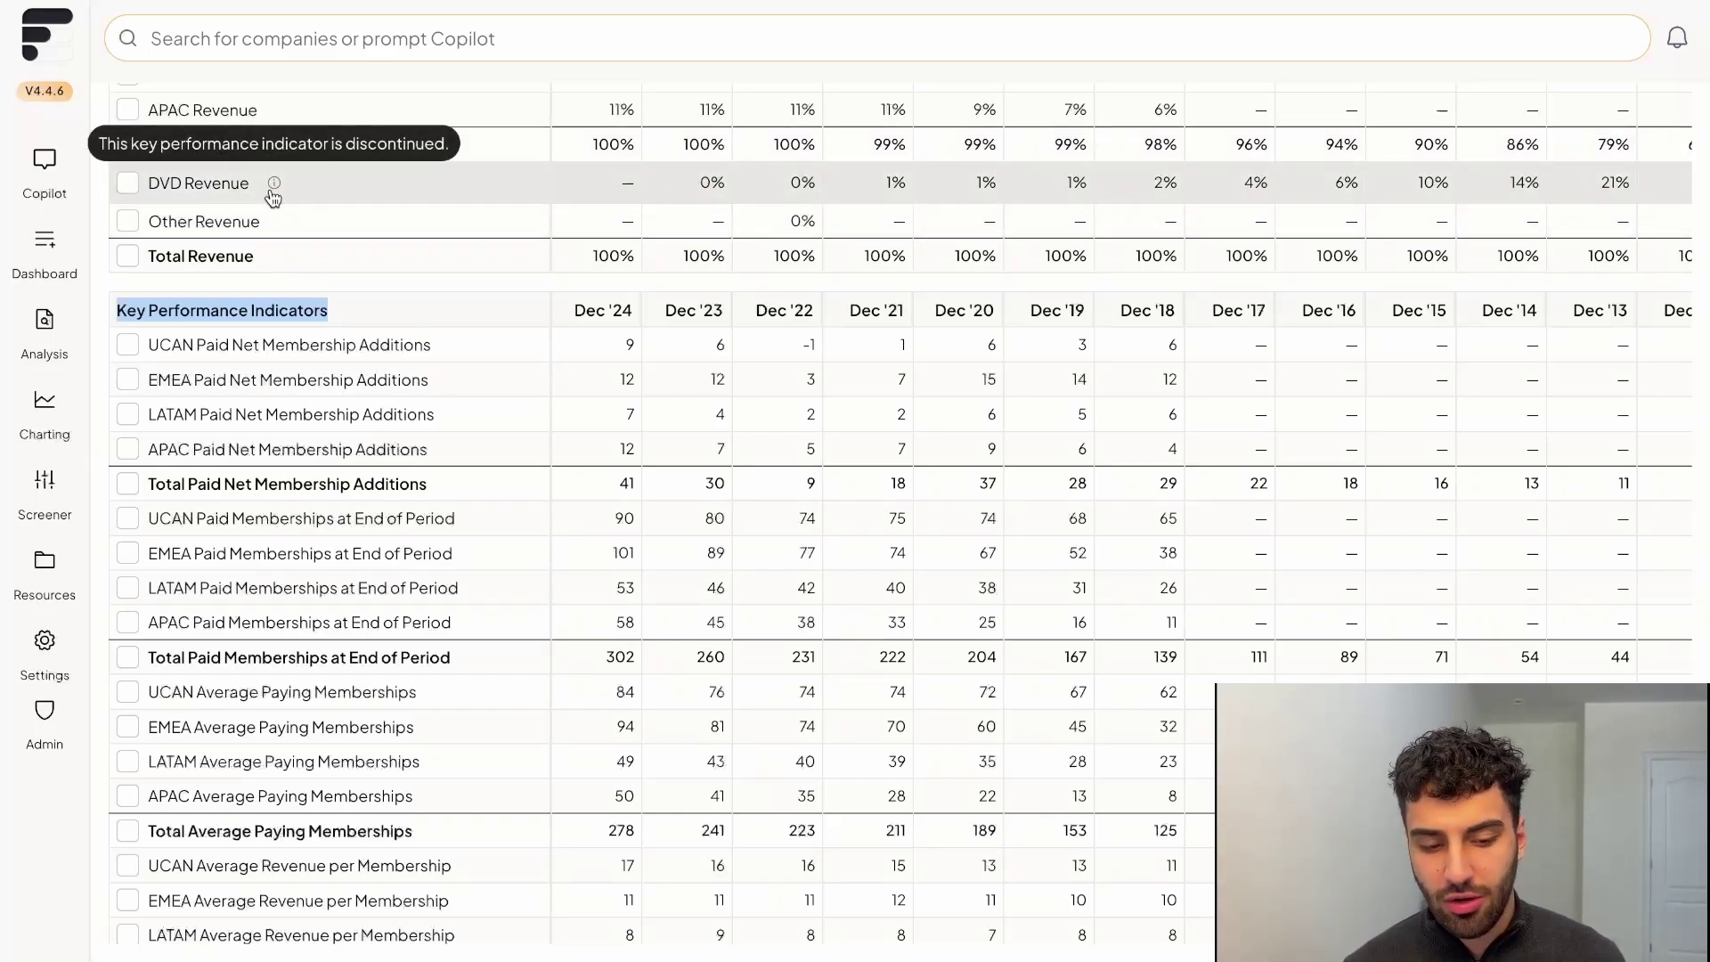
{"action": "scroll", "coordinate": [530, 791], "scroll_direction": "down", "scroll_amount": 2}
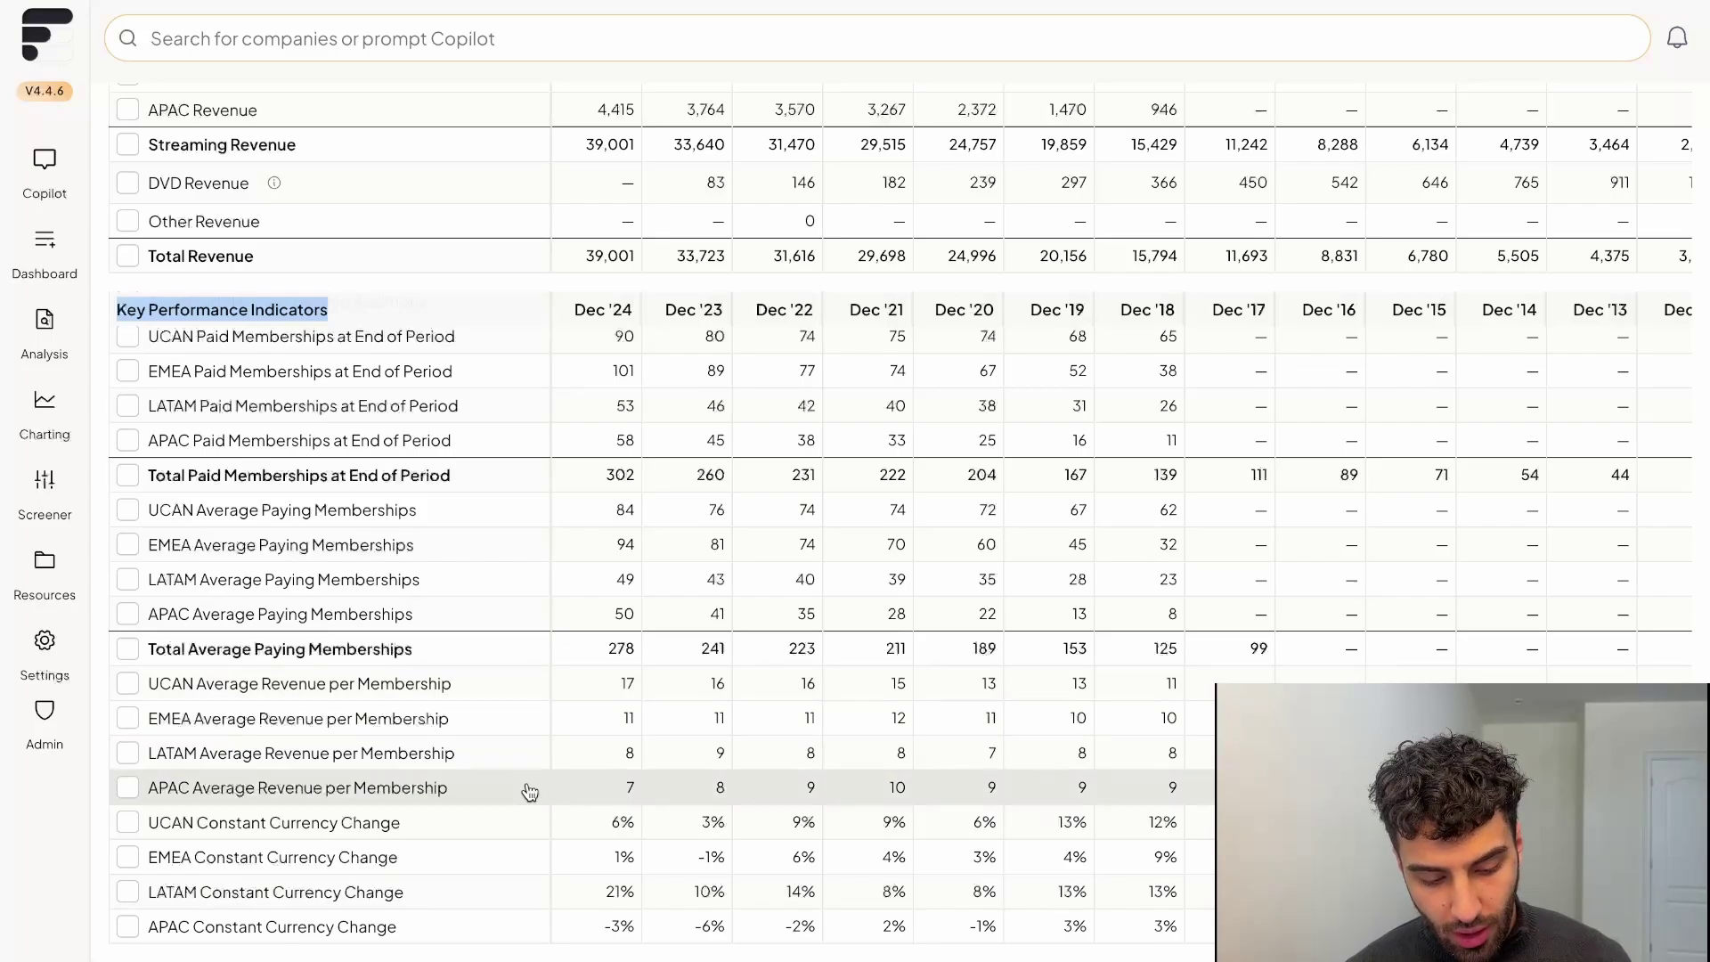
Step: Add UCAN, EMEA and LATAM Average Revenue per Membership to the line chart
{"action": "left_click", "coordinate": [361, 692]}
{"action": "left_click", "coordinate": [363, 720]}
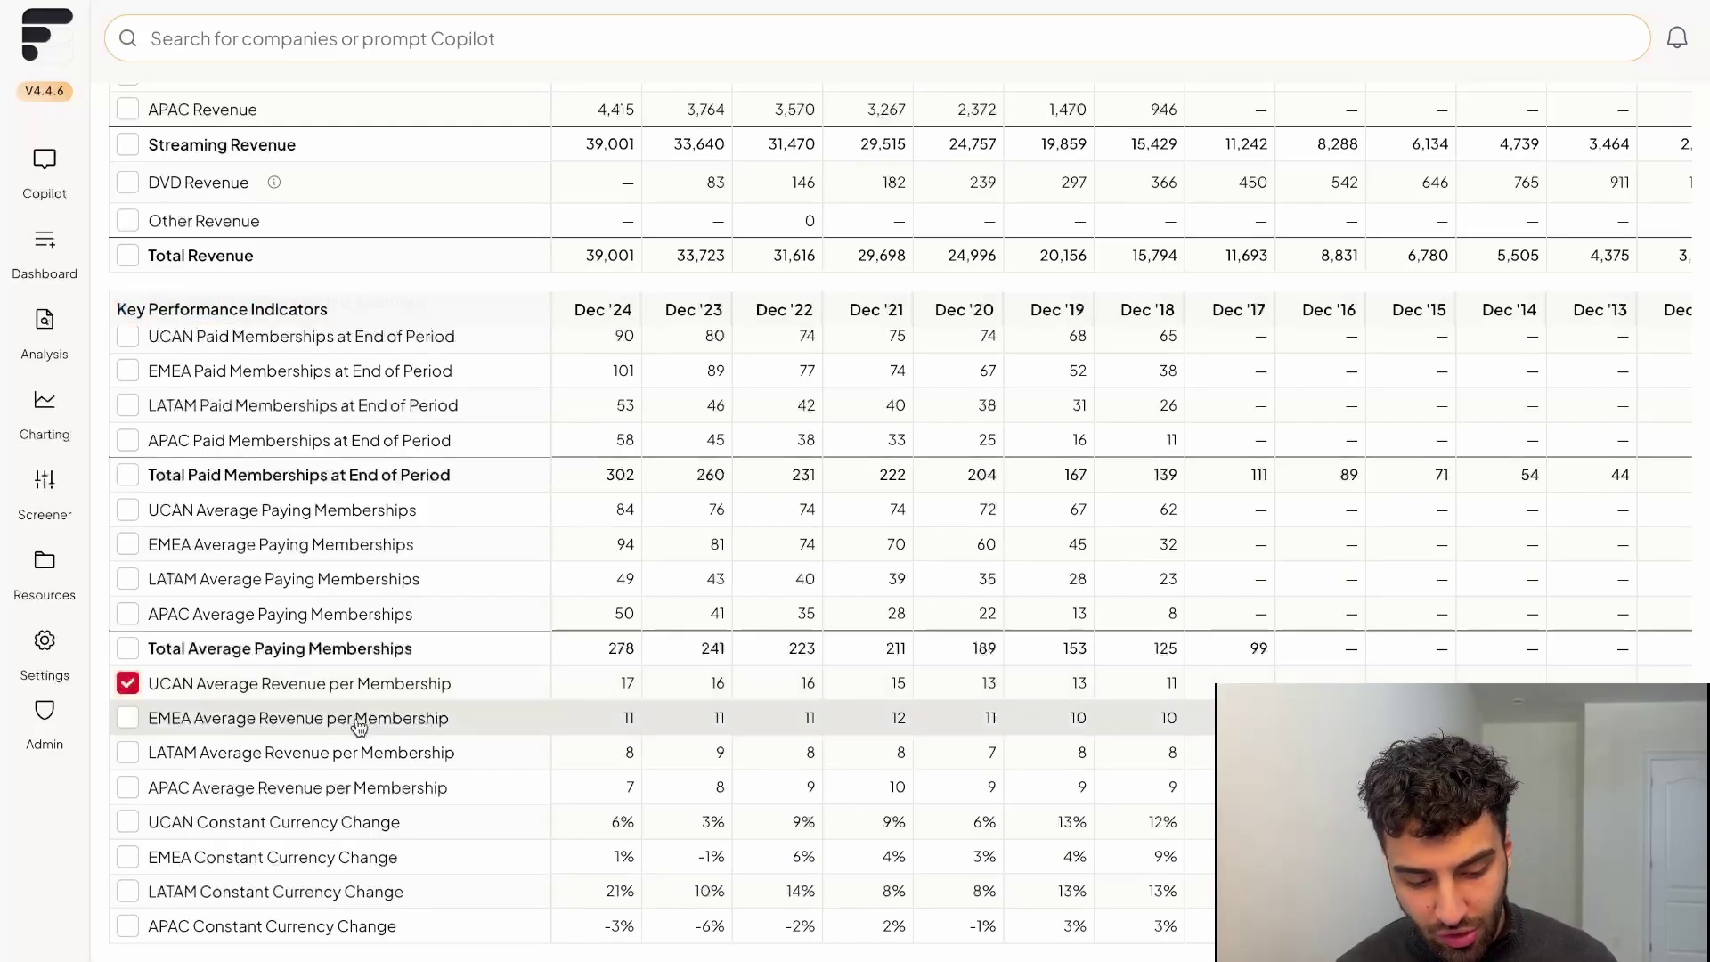
{"action": "left_click", "coordinate": [350, 755]}
{"action": "scroll", "coordinate": [873, 448], "scroll_direction": "up", "scroll_amount": 2}
{"action": "scroll", "coordinate": [873, 448], "scroll_direction": "up", "scroll_amount": 10}
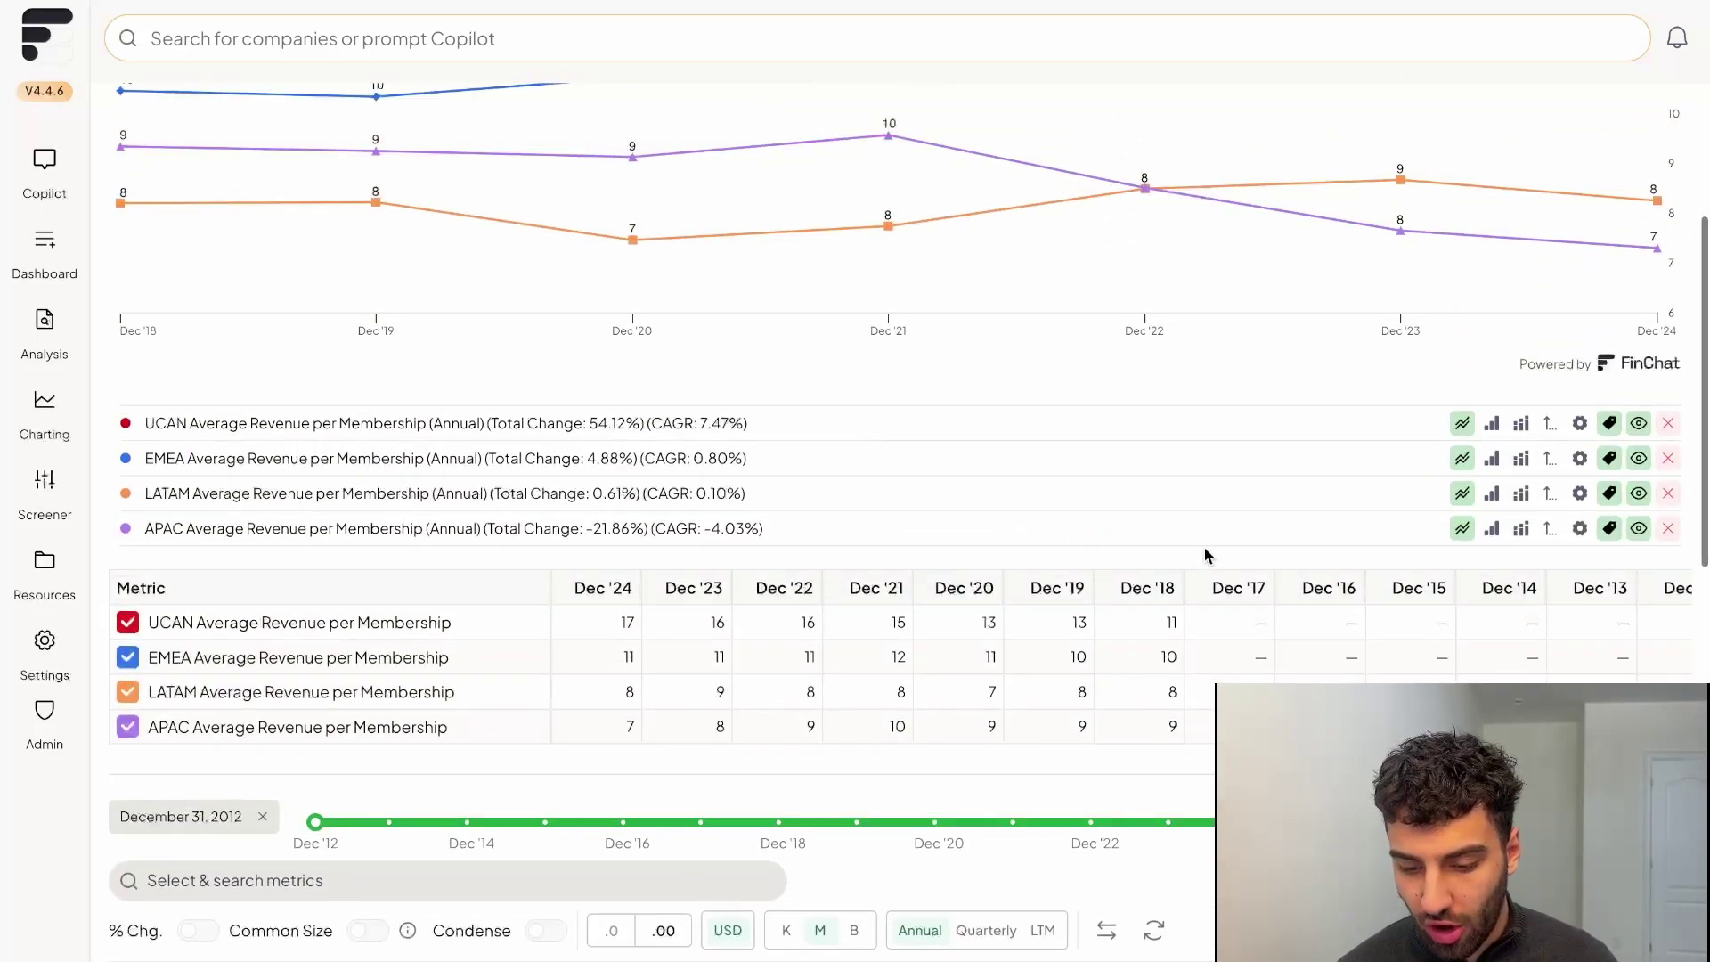
{"action": "mouse_move", "coordinate": [1655, 197]}
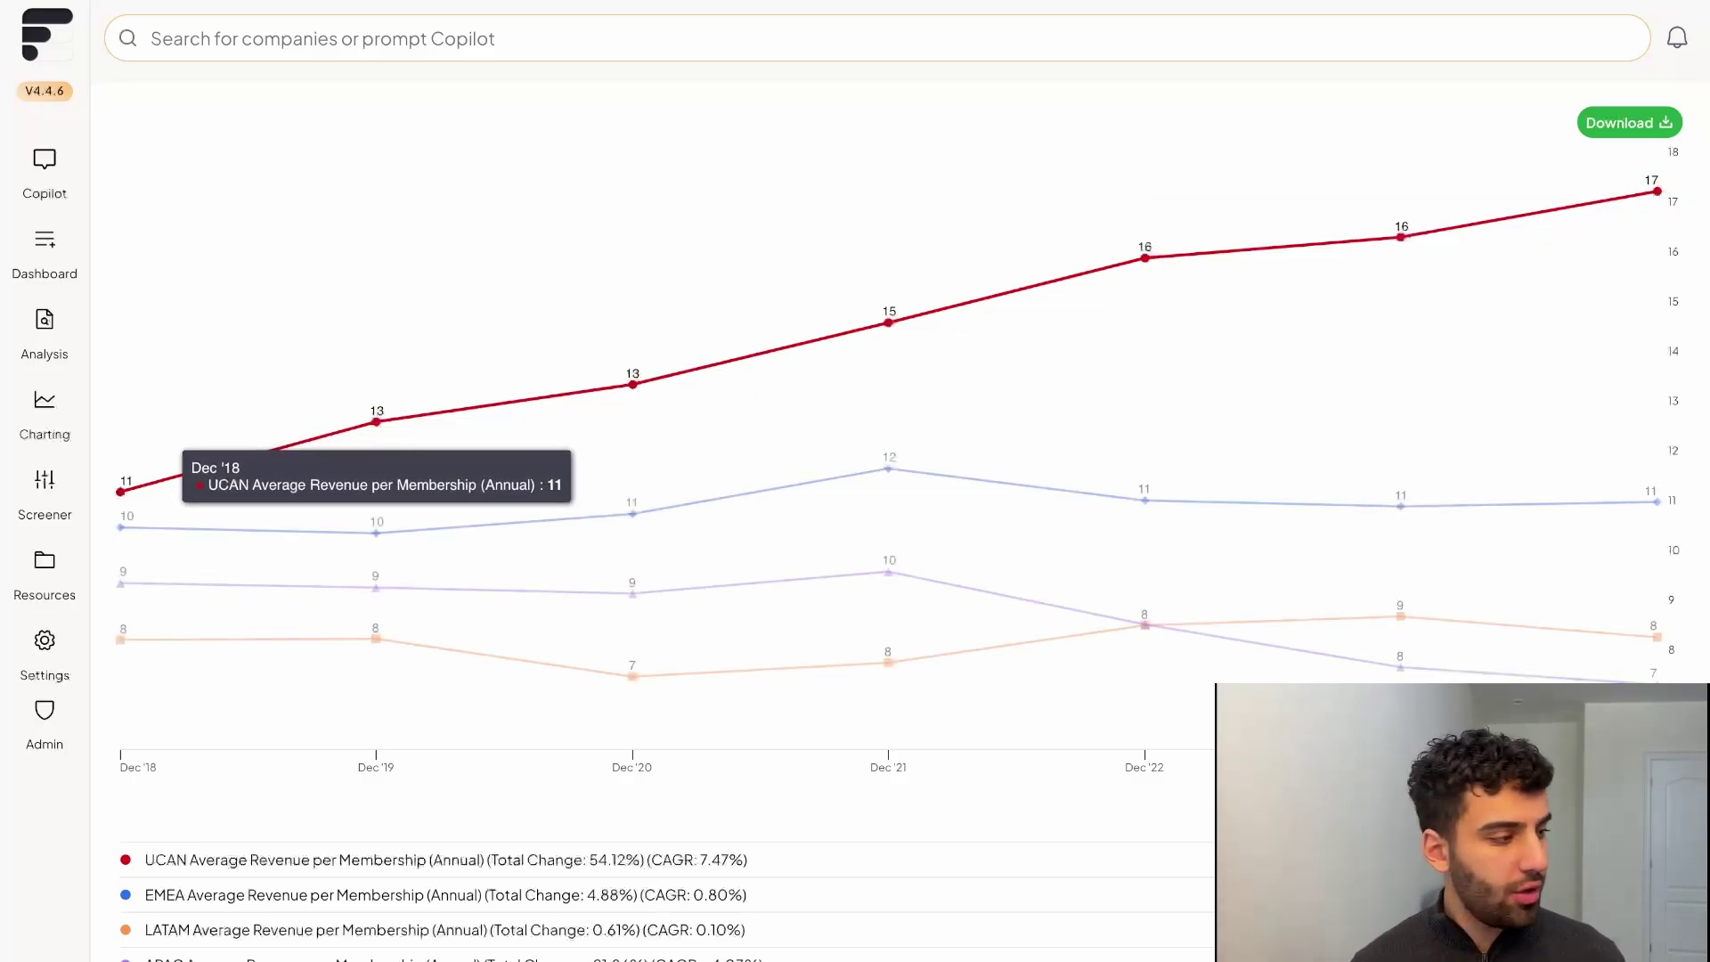
{"action": "scroll", "coordinate": [1144, 352], "scroll_direction": "up", "scroll_amount": 1}
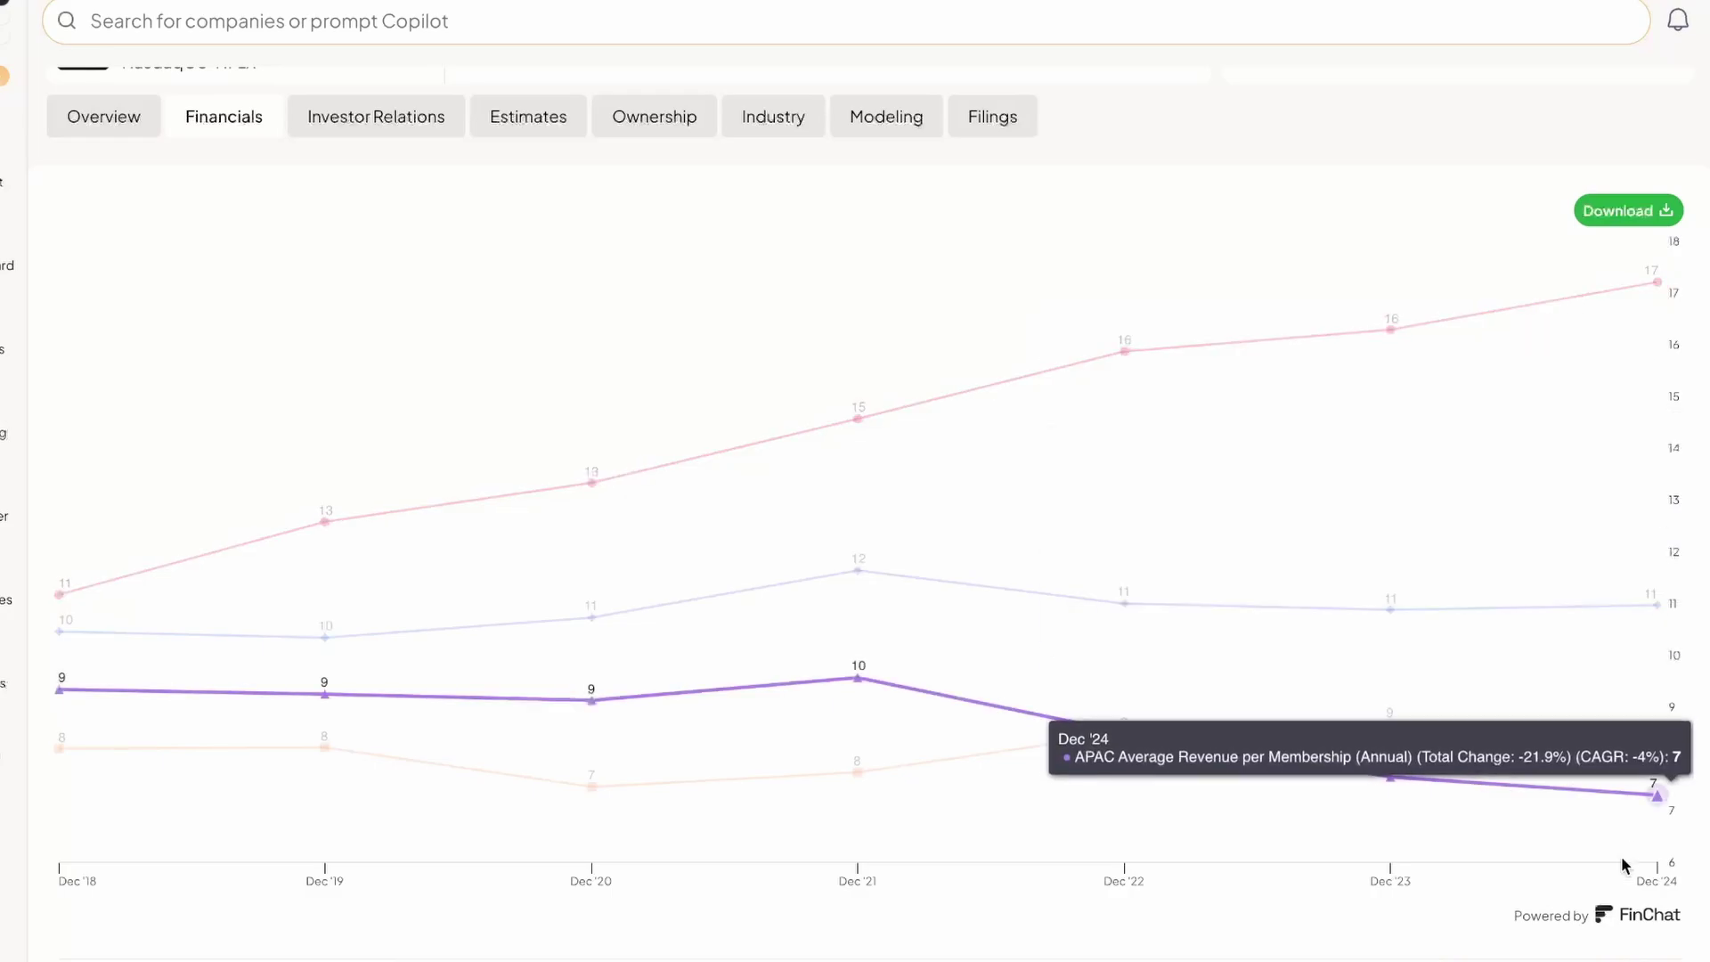
{"action": "scroll", "coordinate": [1630, 775], "scroll_direction": "down", "scroll_amount": 2}
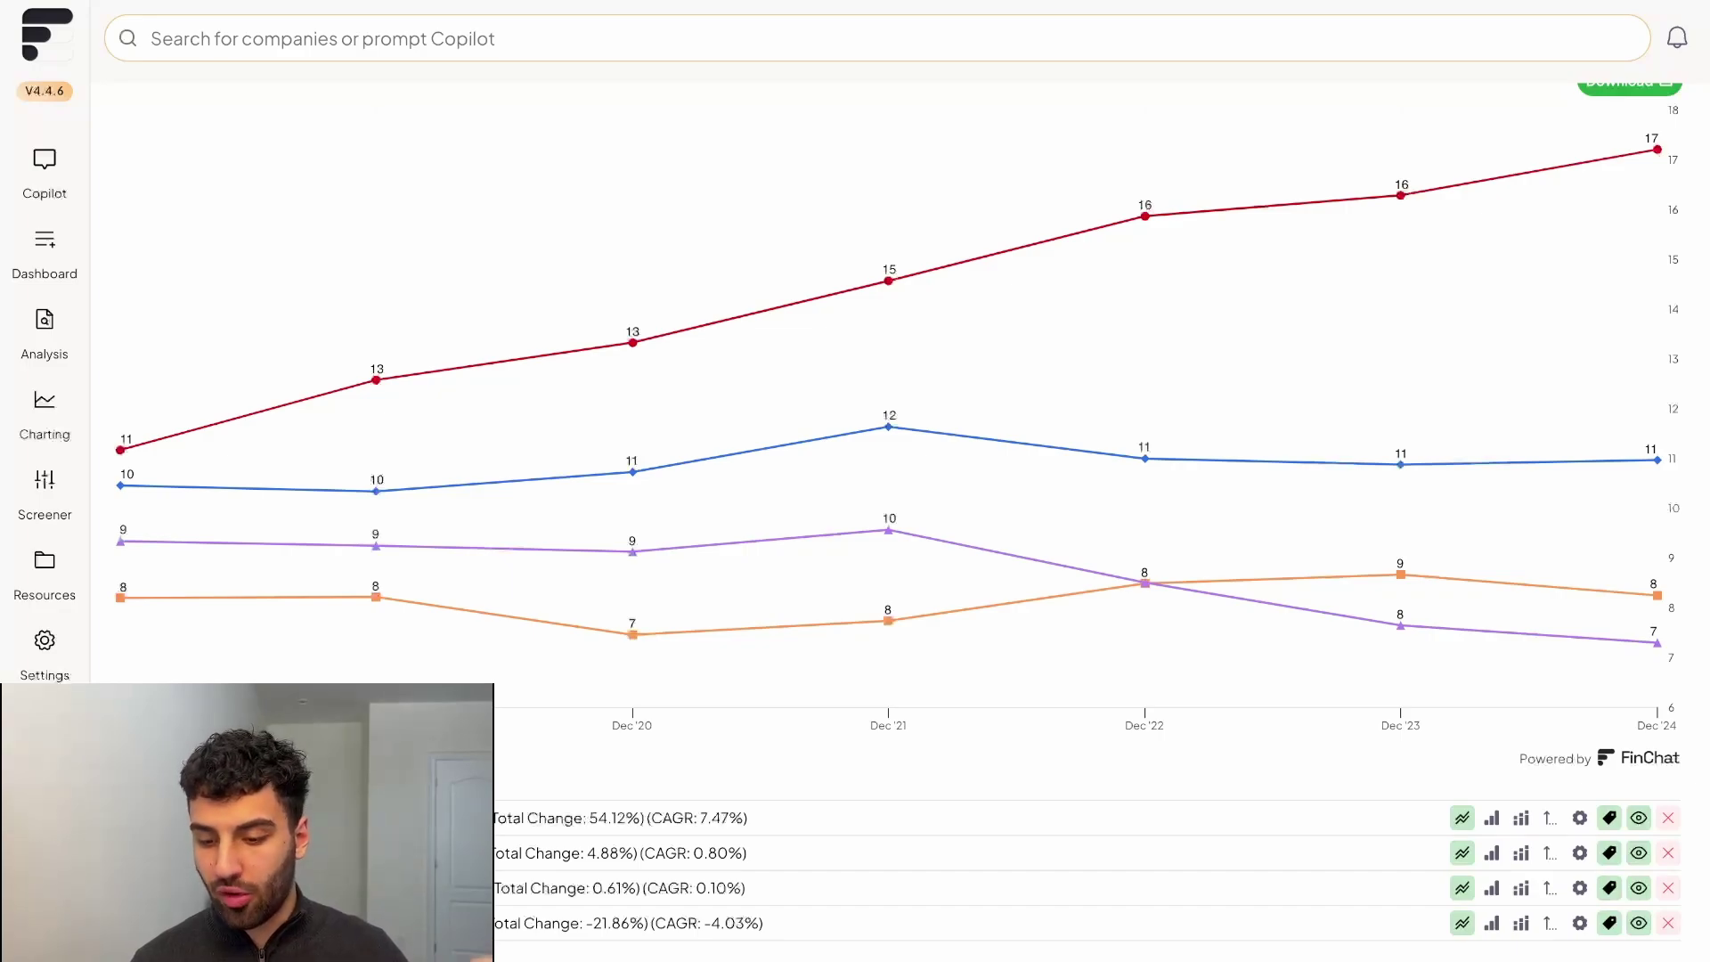
{"action": "scroll", "coordinate": [1678, 325], "scroll_direction": "up", "scroll_amount": 1}
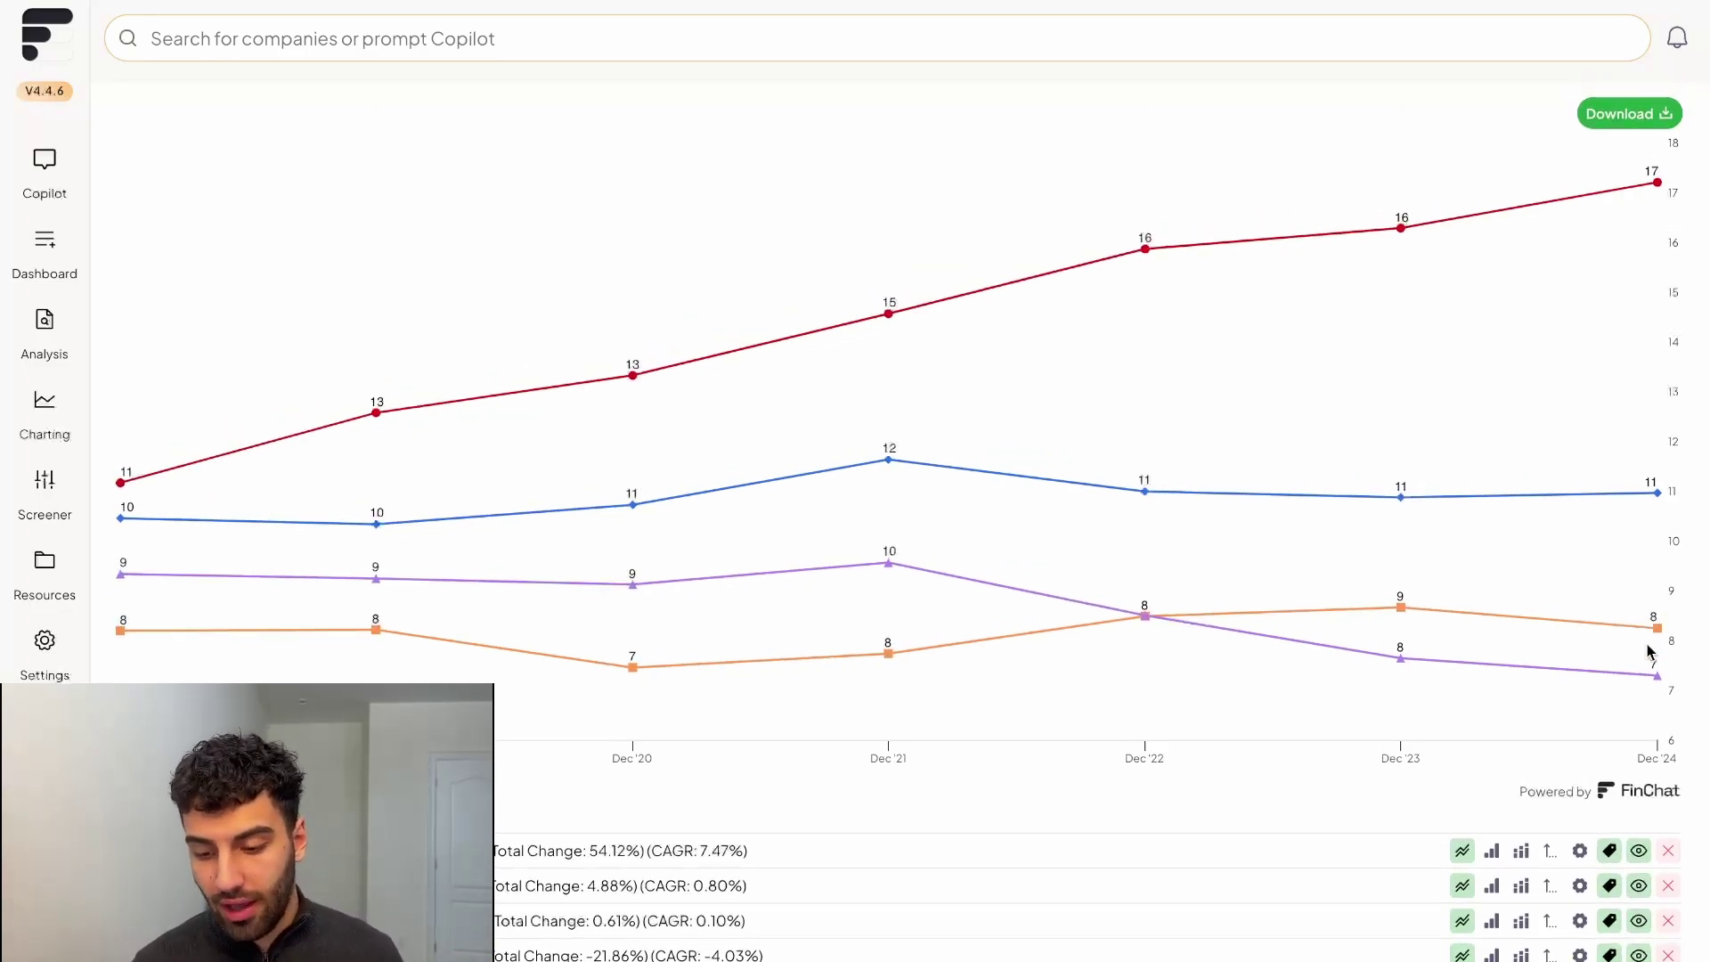
Step: Compare the regional revenue-per-membership lines, then return to Netflix's company overview
{"action": "mouse_move", "coordinate": [1656, 641]}
{"action": "mouse_move", "coordinate": [1654, 681]}
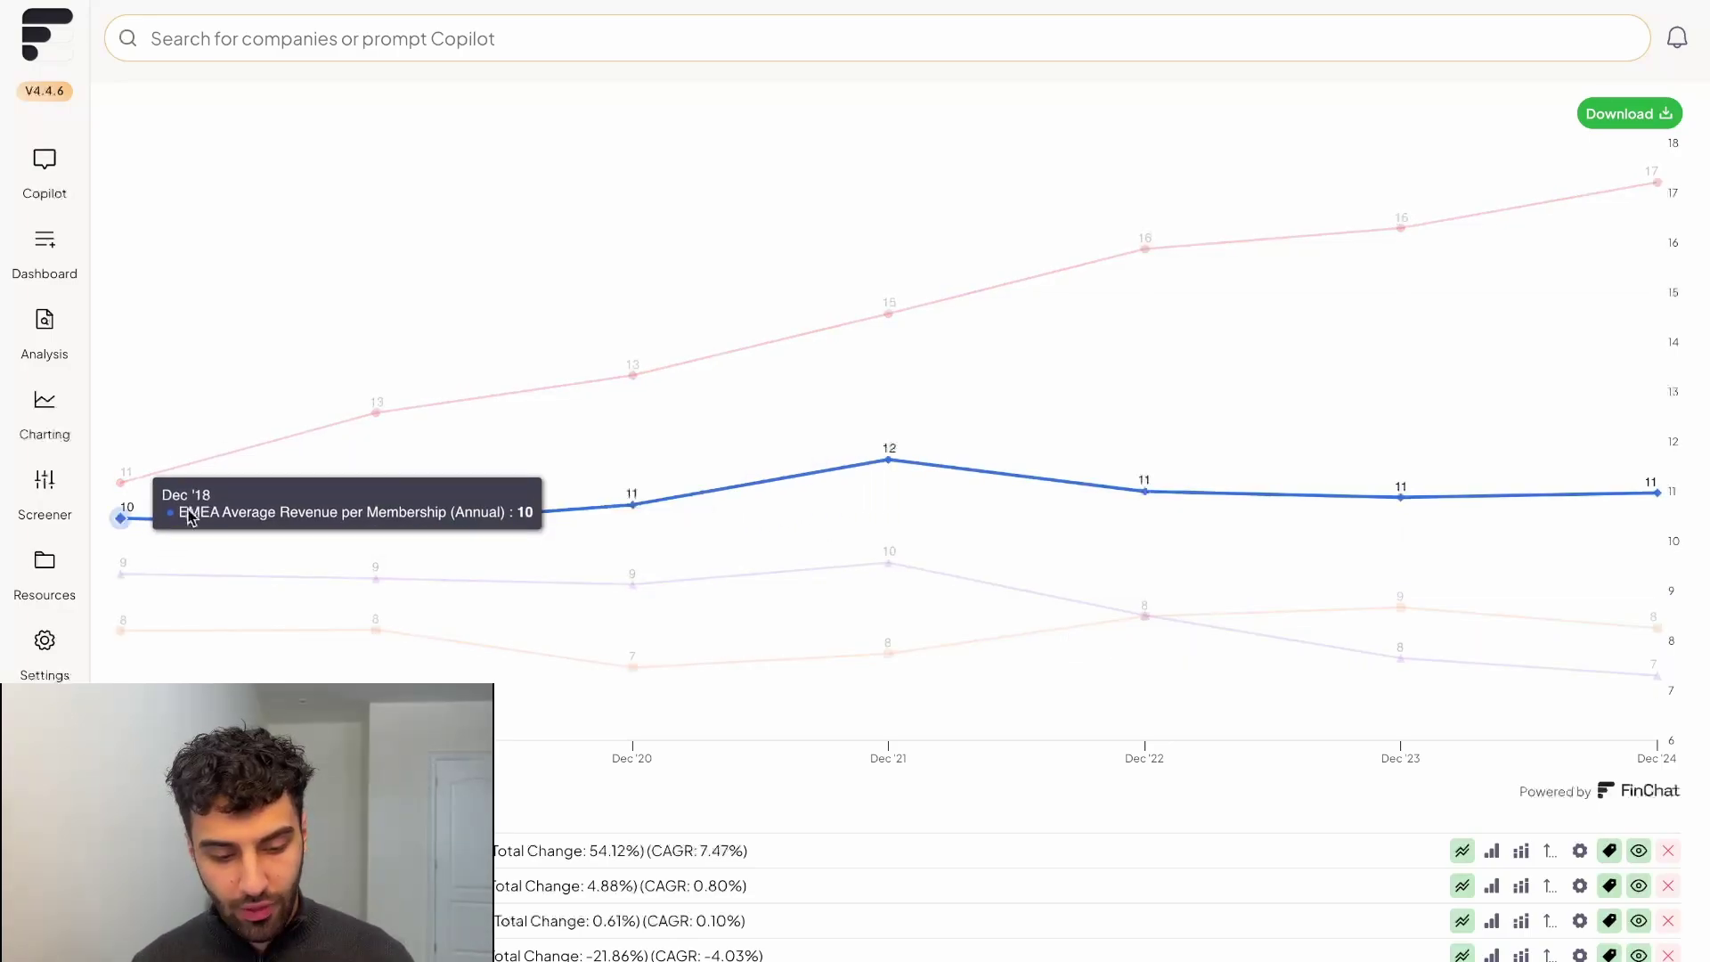
{"action": "mouse_move", "coordinate": [1284, 481]}
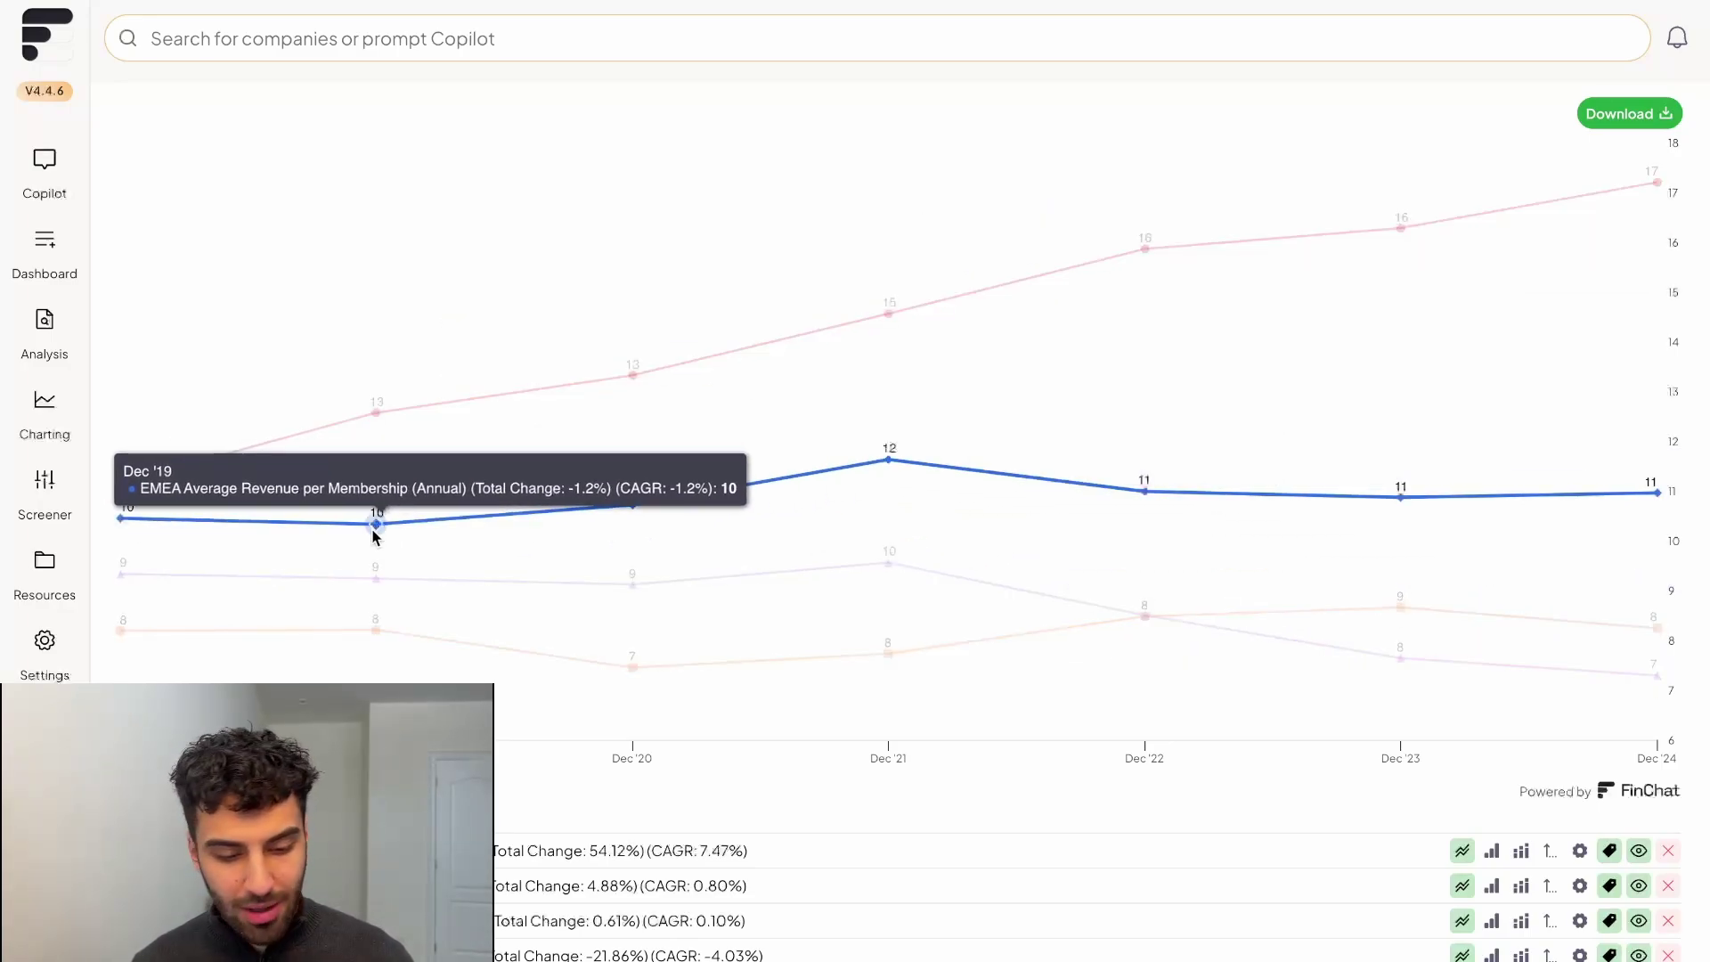
{"action": "mouse_move", "coordinate": [153, 512]}
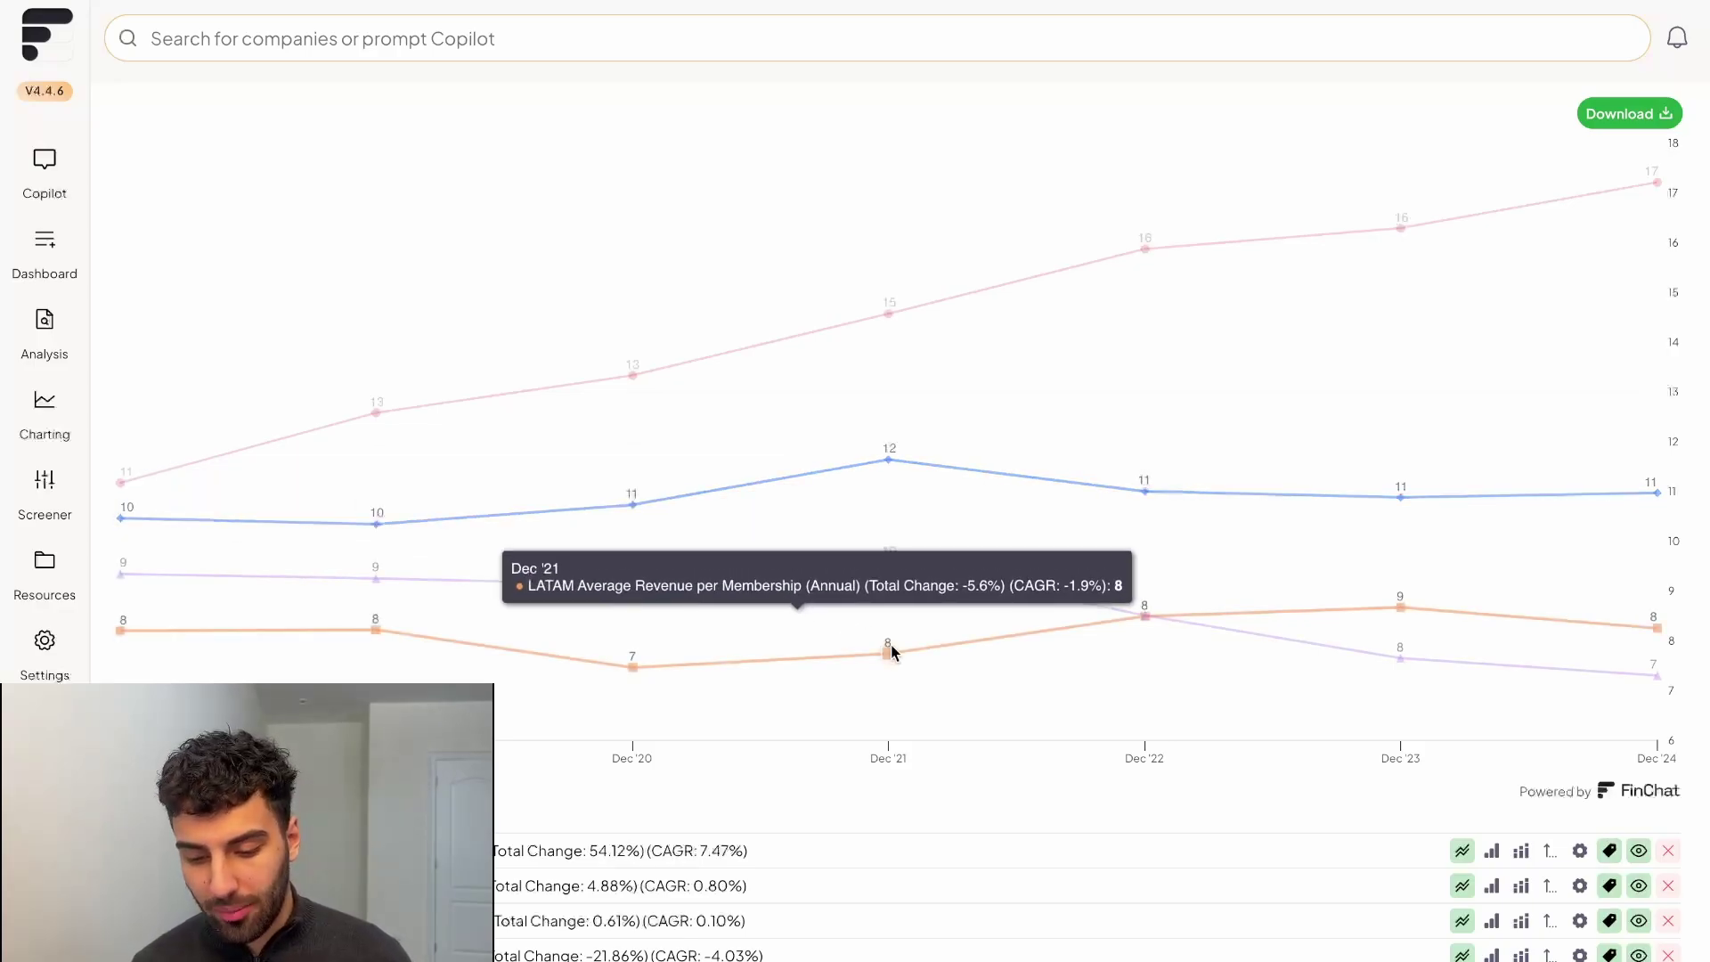
{"action": "mouse_move", "coordinate": [1603, 666]}
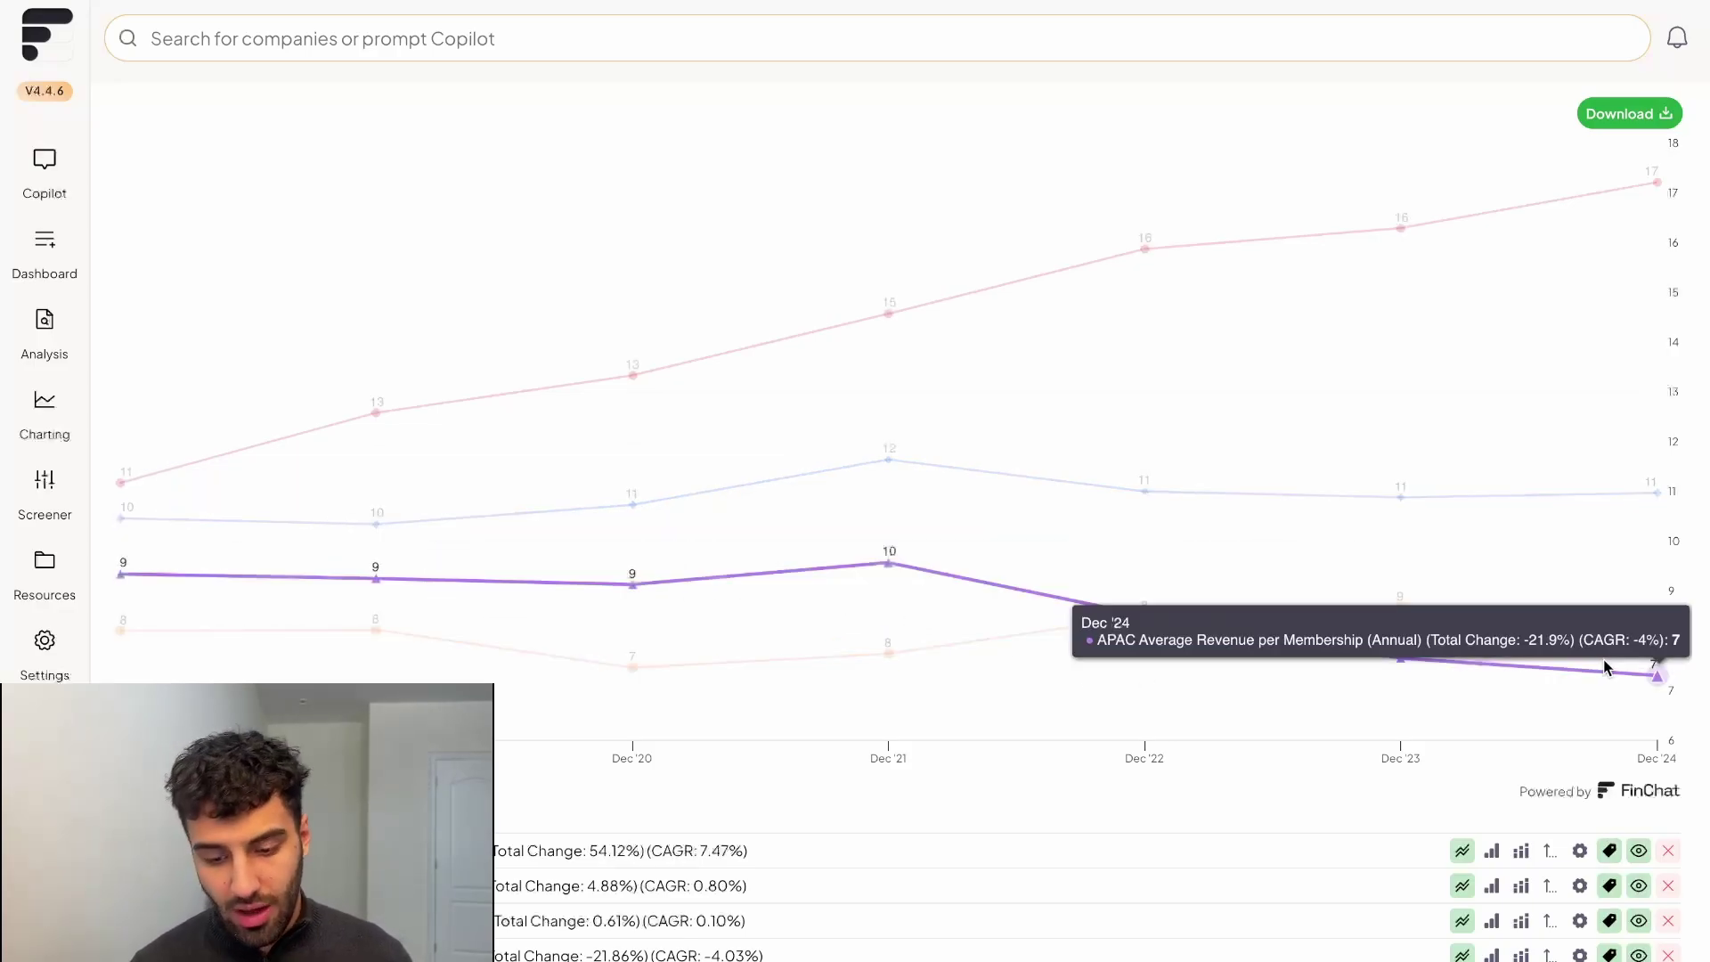
{"action": "mouse_move", "coordinate": [1627, 490]}
{"action": "scroll", "coordinate": [1626, 490], "scroll_direction": "up", "scroll_amount": 1}
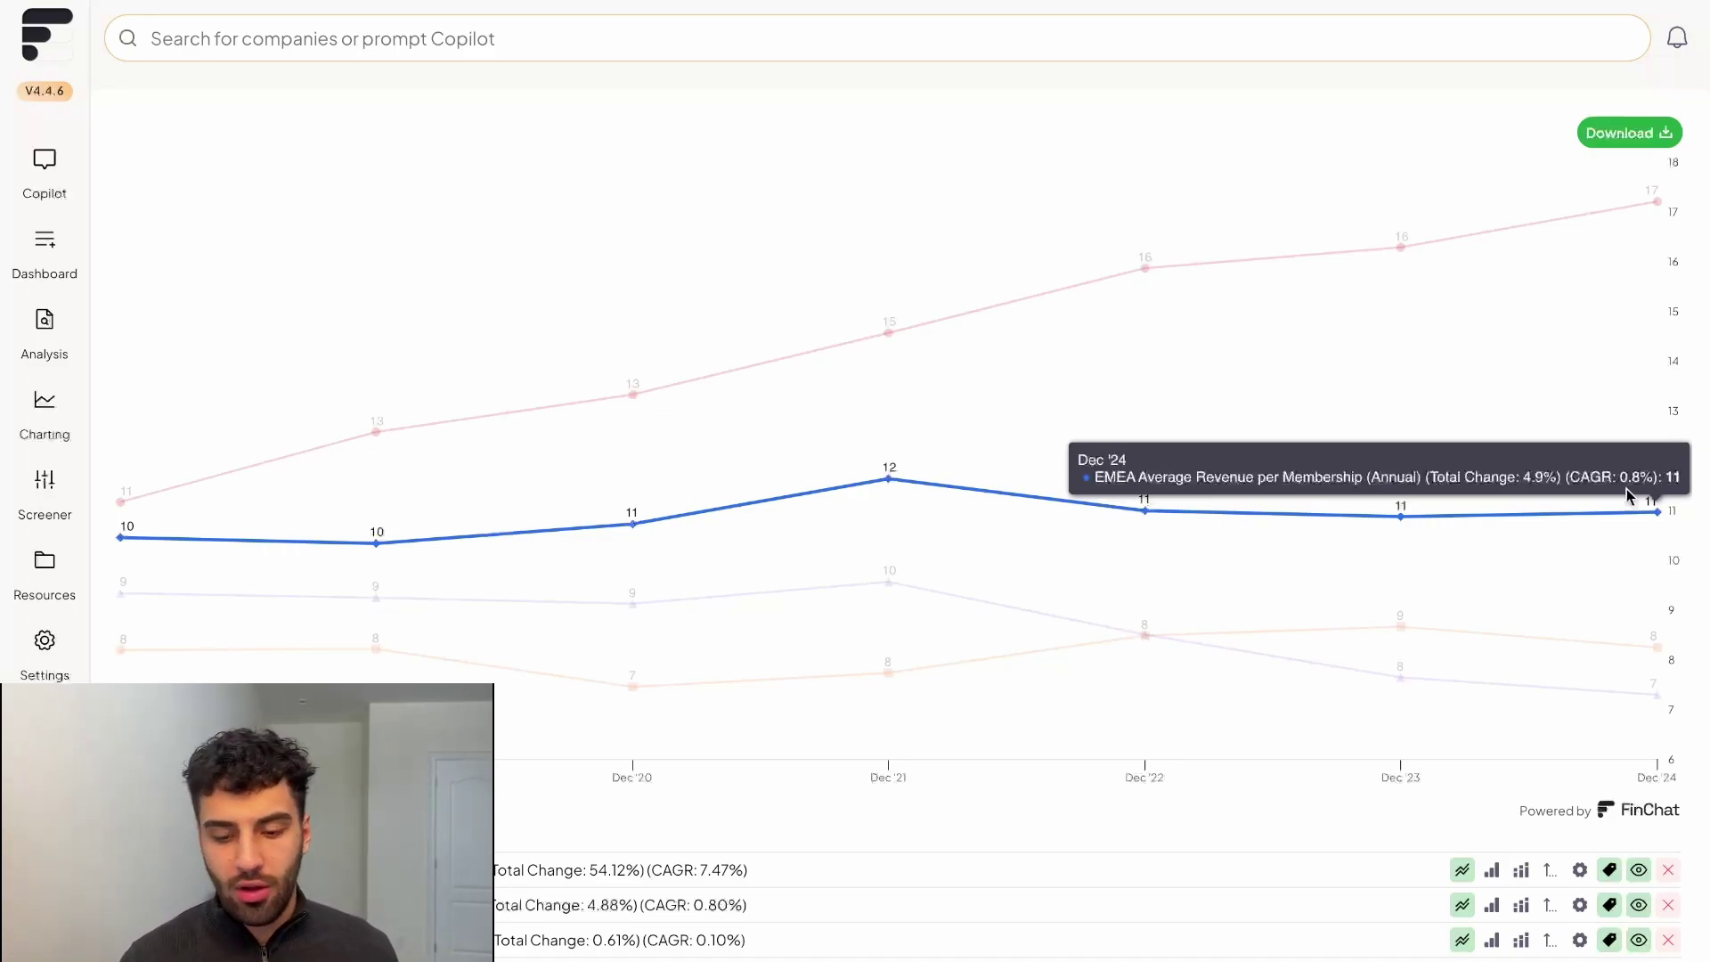
{"action": "mouse_move", "coordinate": [1632, 728]}
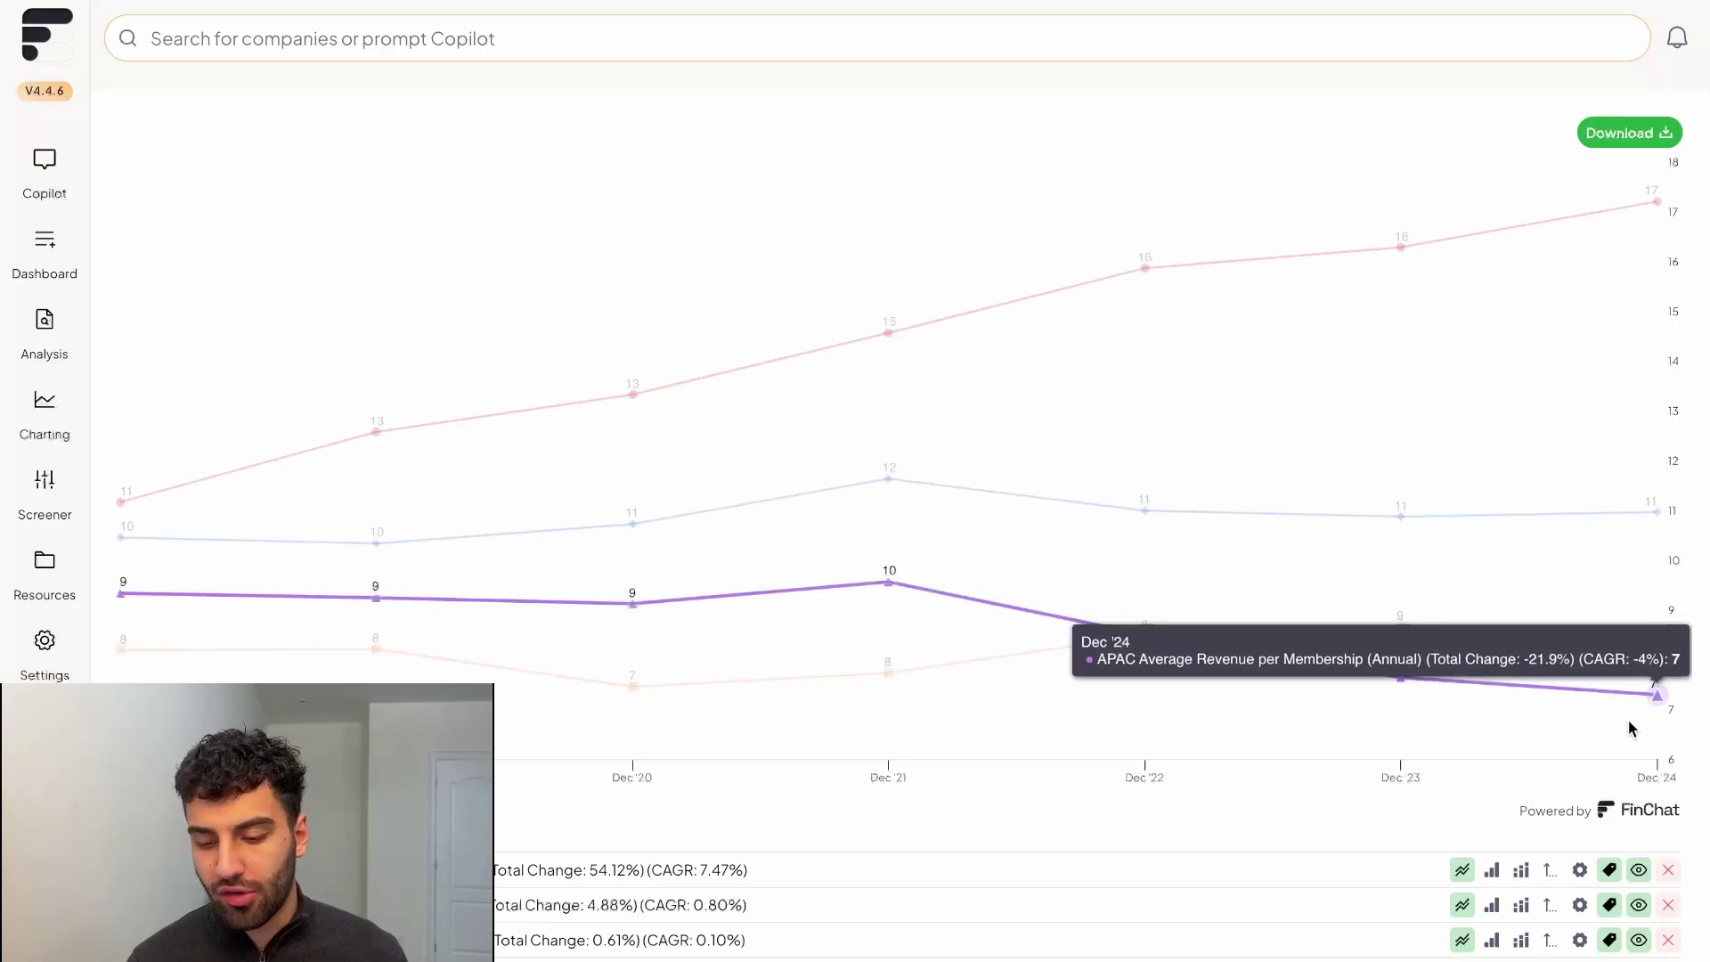
{"action": "scroll", "coordinate": [1631, 729], "scroll_direction": "down", "scroll_amount": 3}
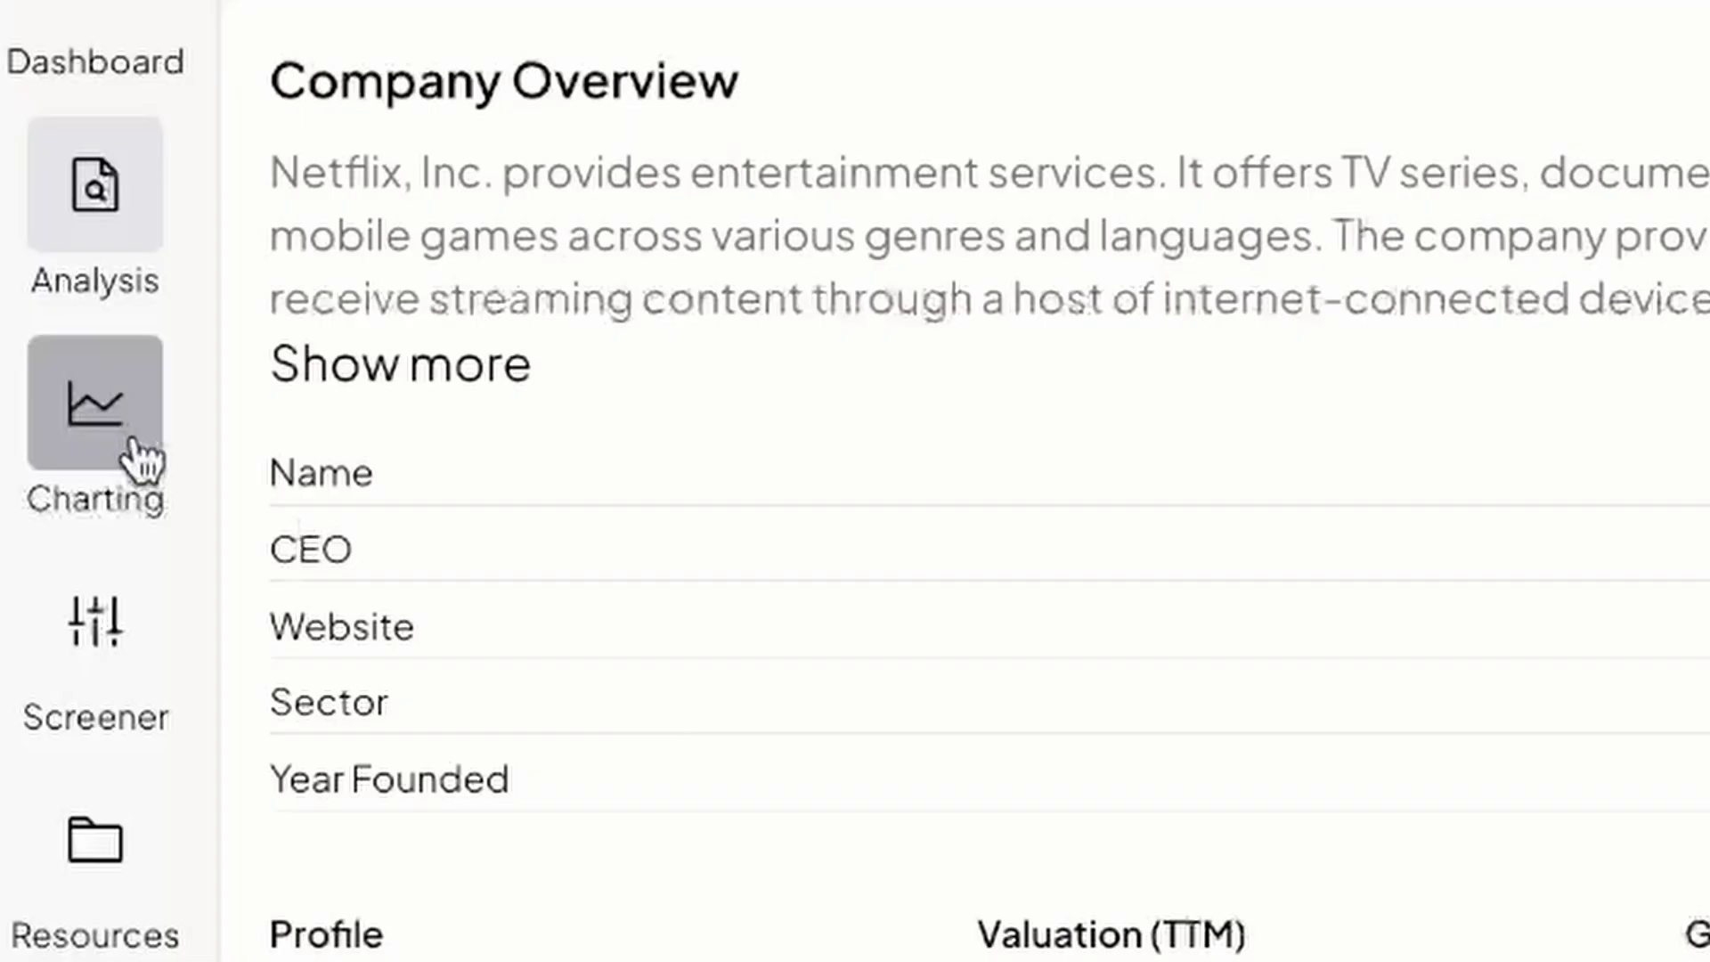
Step: In Charting, add Alphabet (GOOGL), Amazon (AMZN) and Microsoft (MSFT) for comparison
{"action": "left_click", "coordinate": [134, 427]}
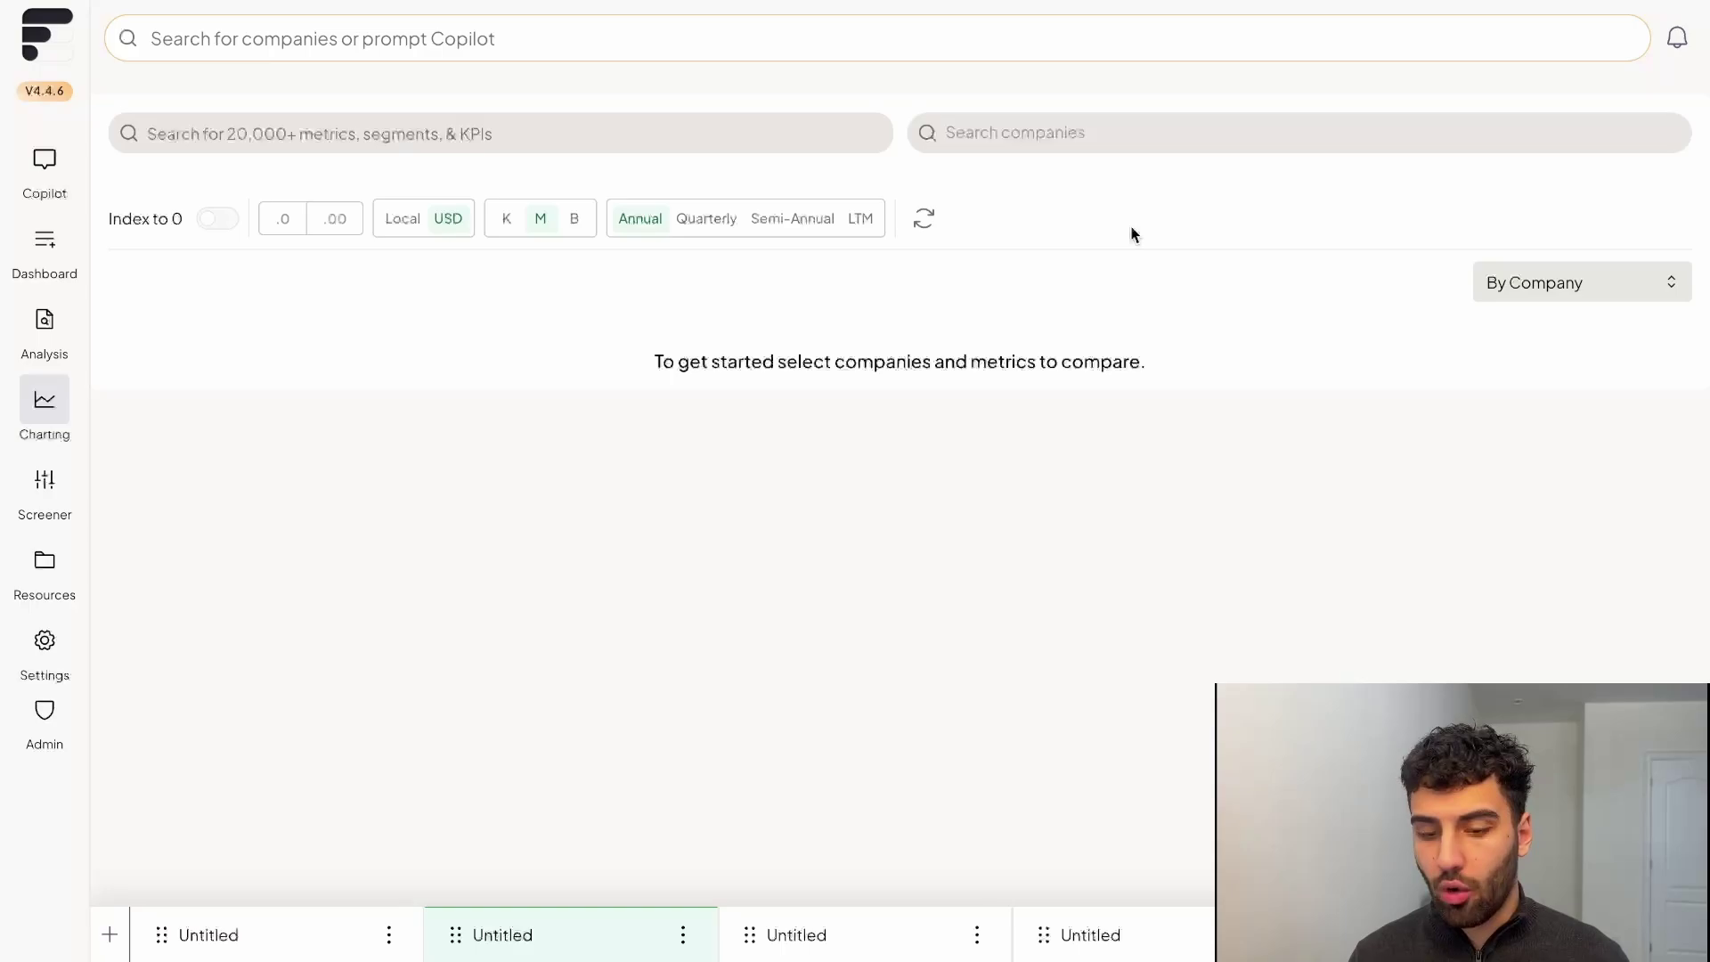
{"action": "left_click", "coordinate": [1103, 137]}
{"action": "type", "text": "googl"}
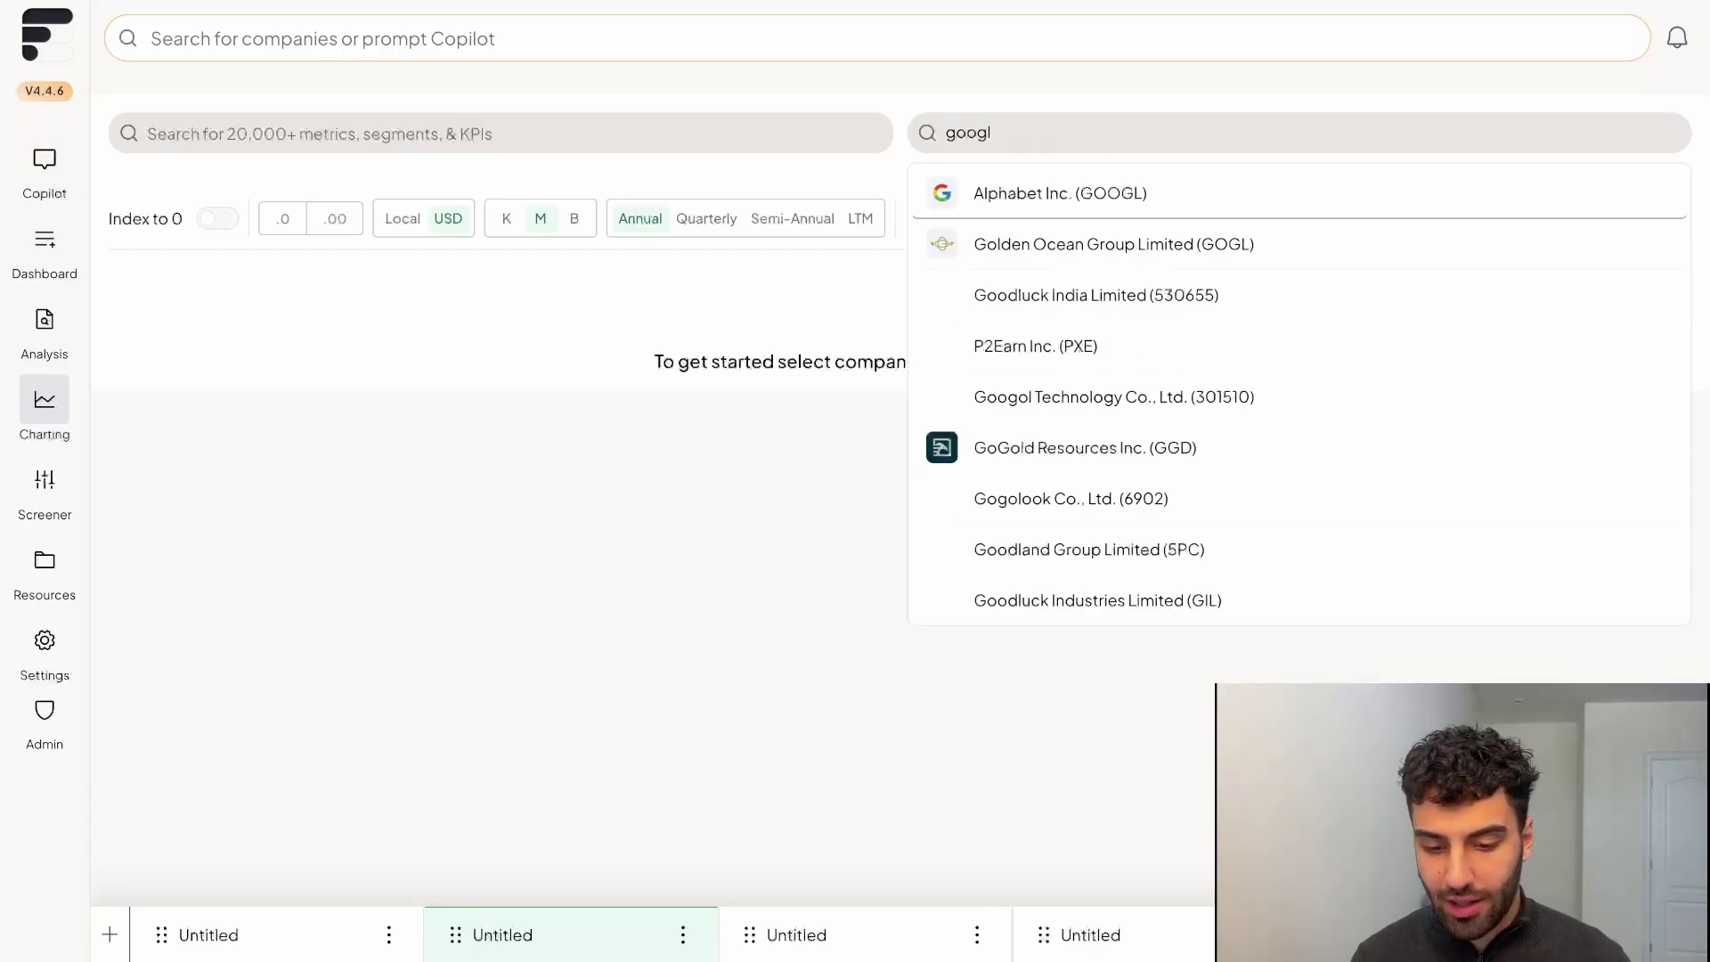
{"action": "key", "text": "Return"}
{"action": "type", "text": "msft"}
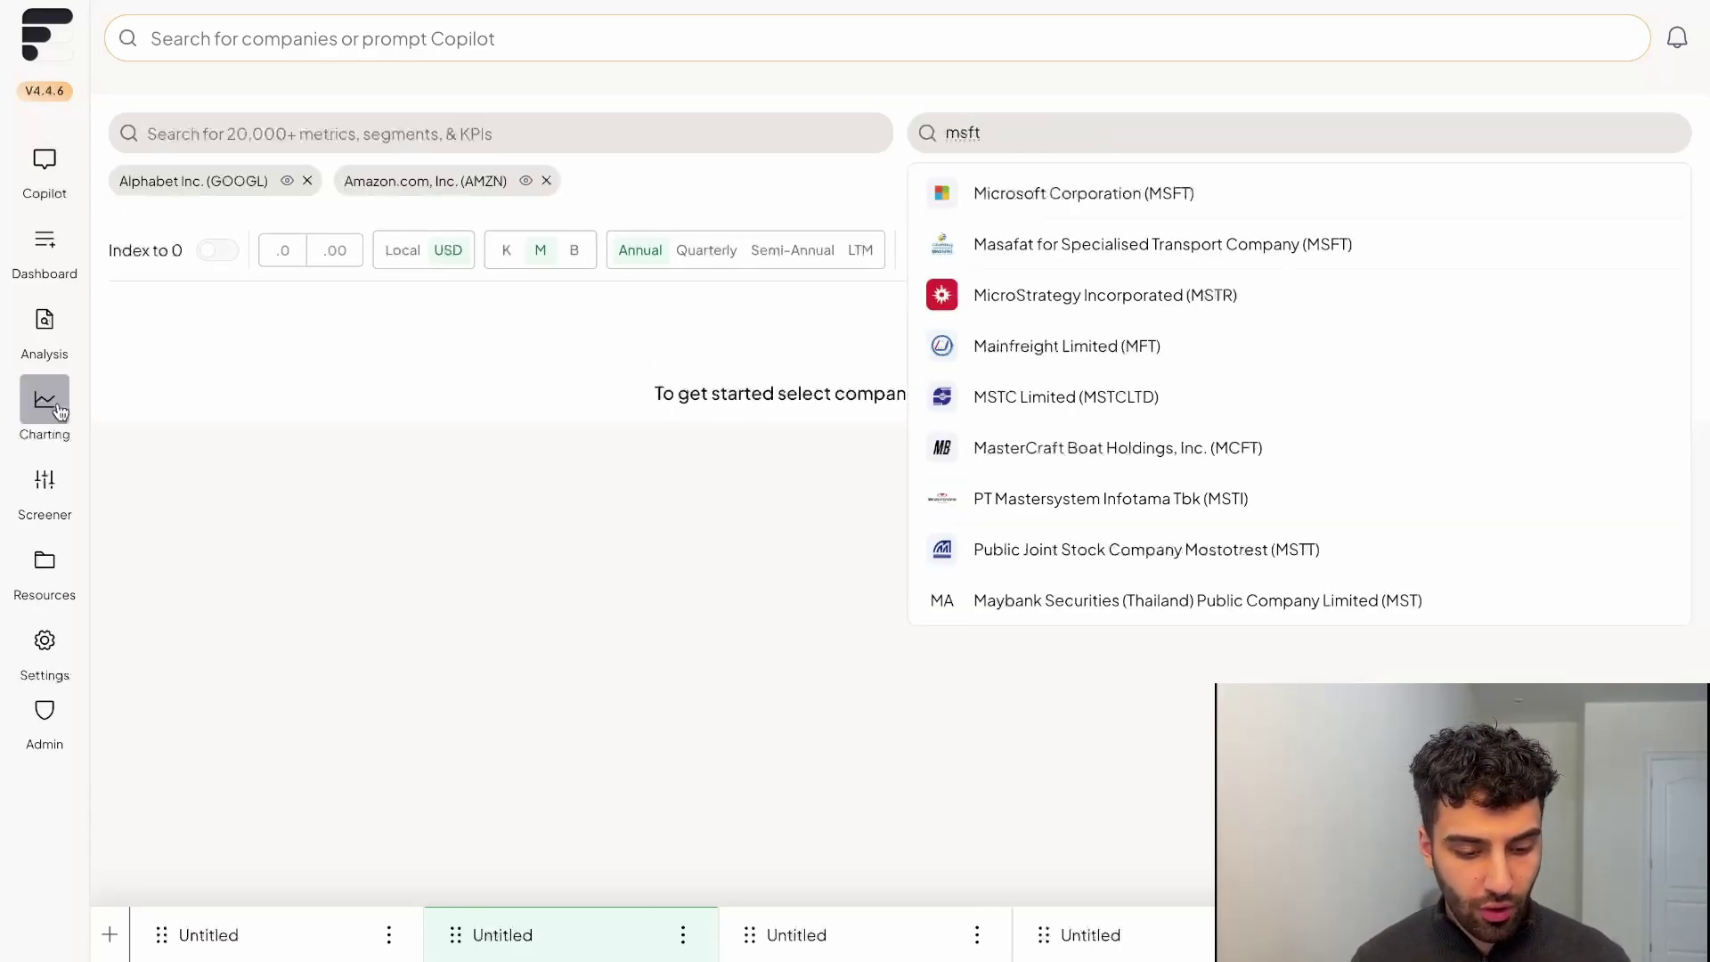
{"action": "left_click", "coordinate": [1040, 190]}
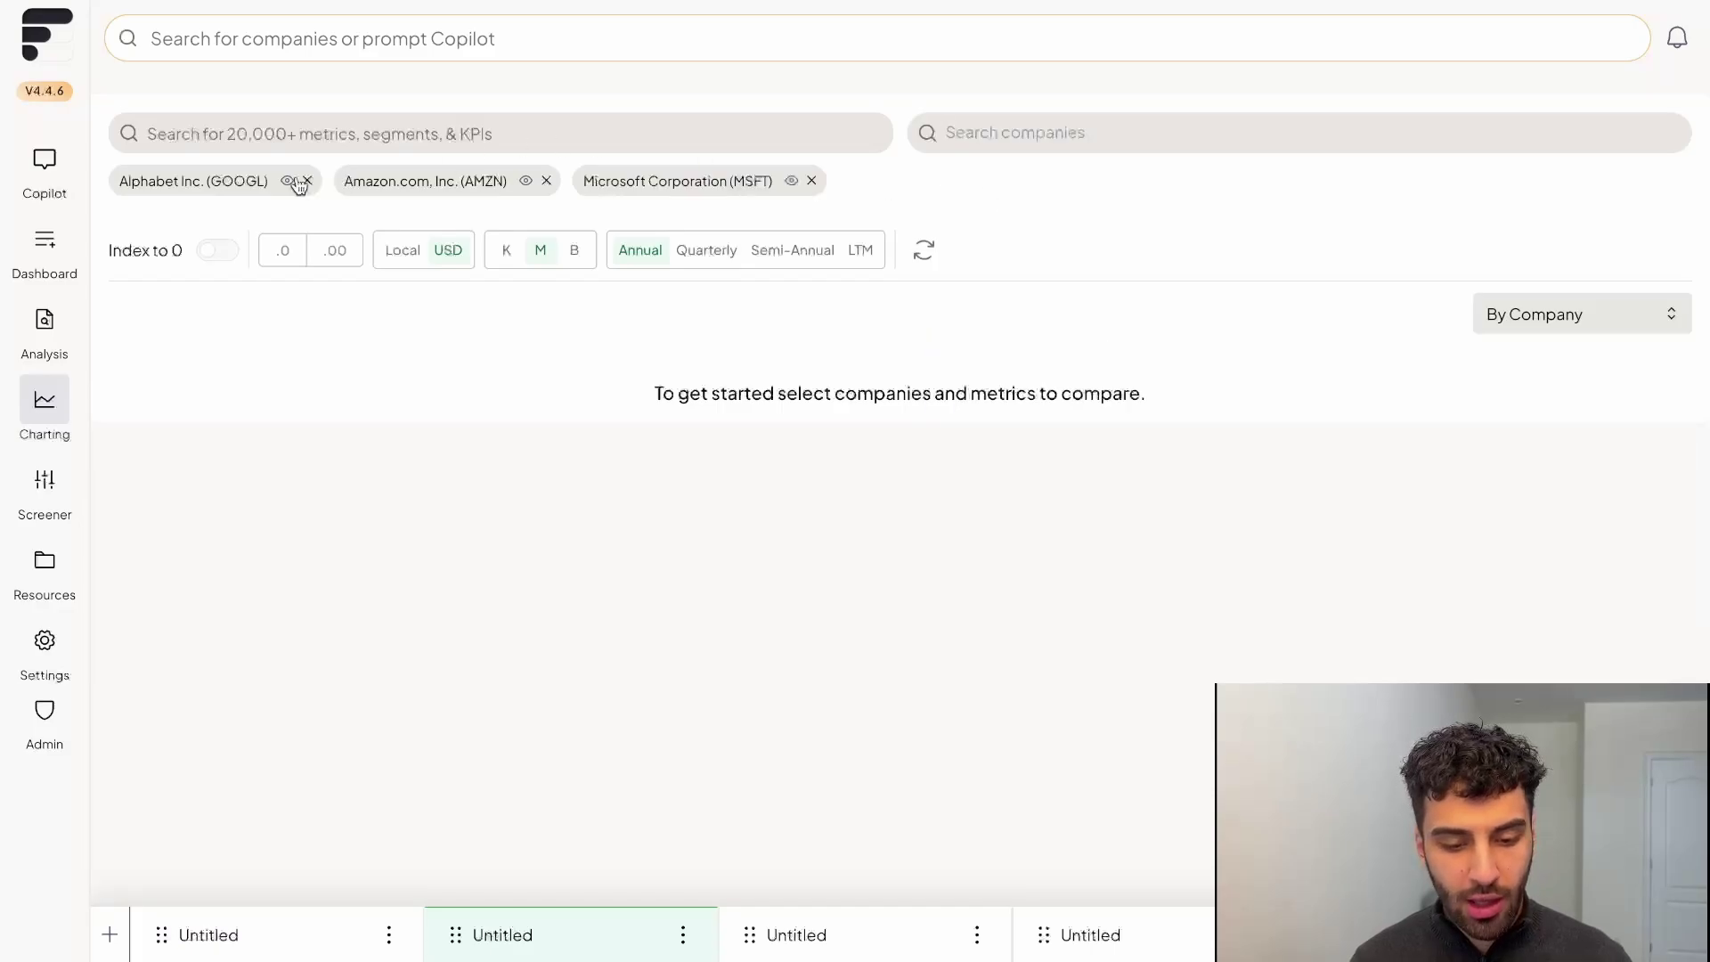
{"action": "left_click", "coordinate": [540, 136]}
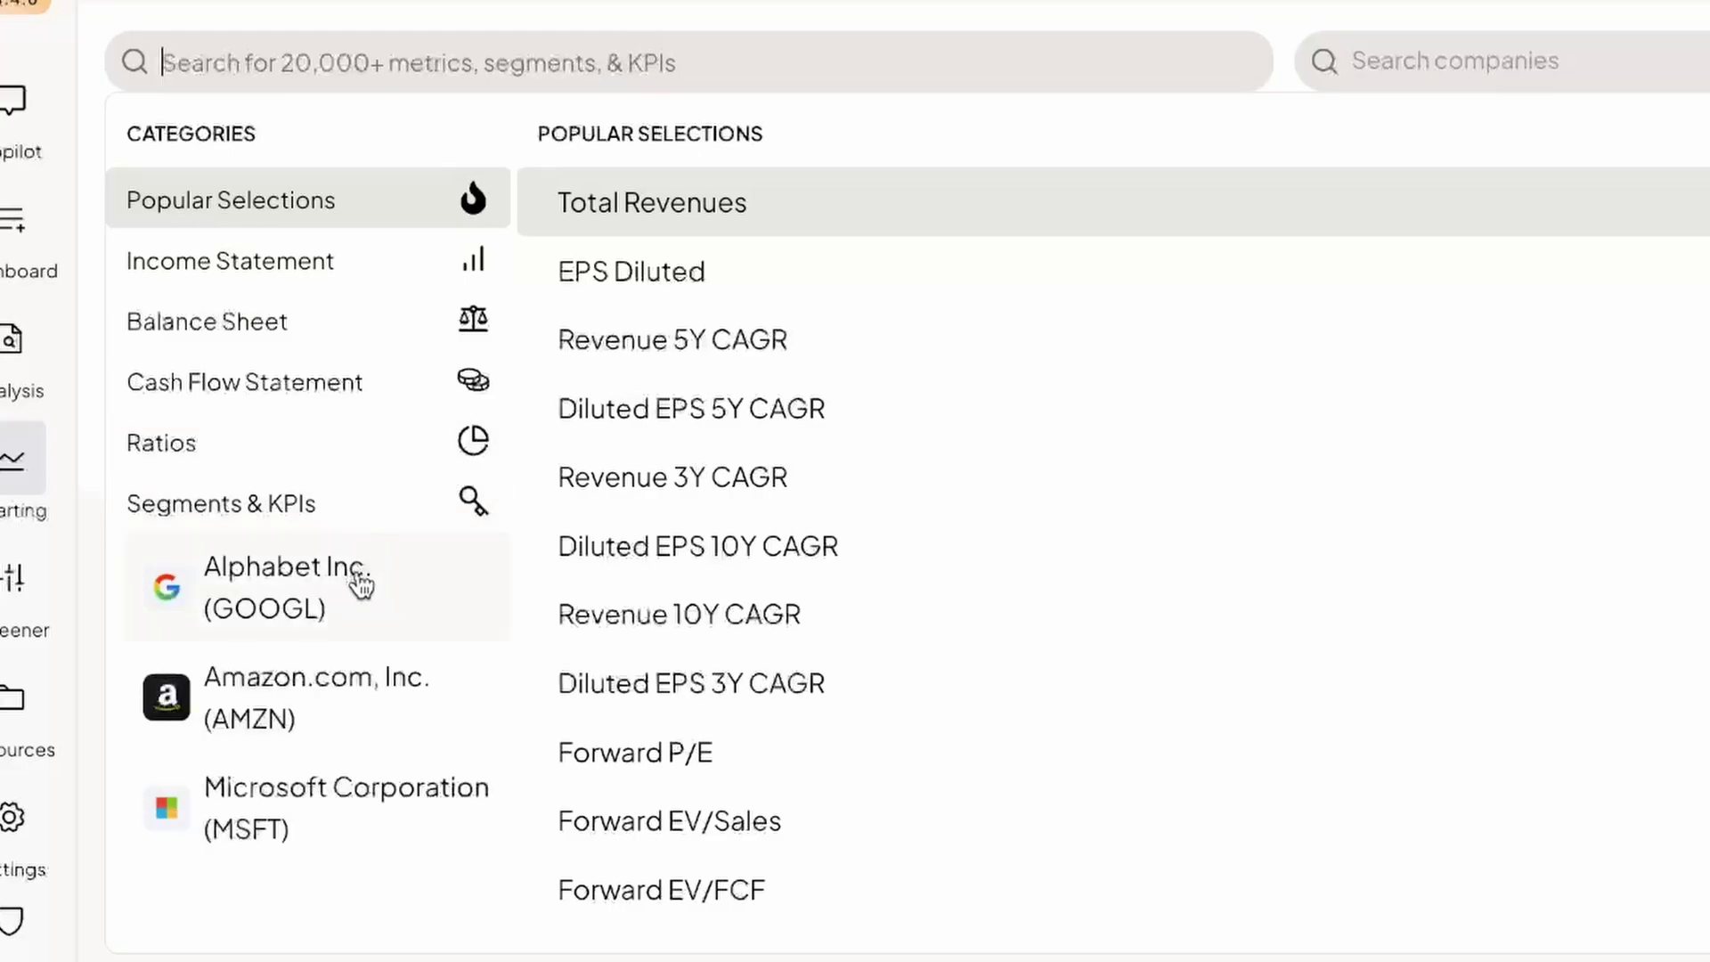
Step: Switch the metric list to Segments & KPIs and browse Alphabet's segments
{"action": "left_click", "coordinate": [312, 606]}
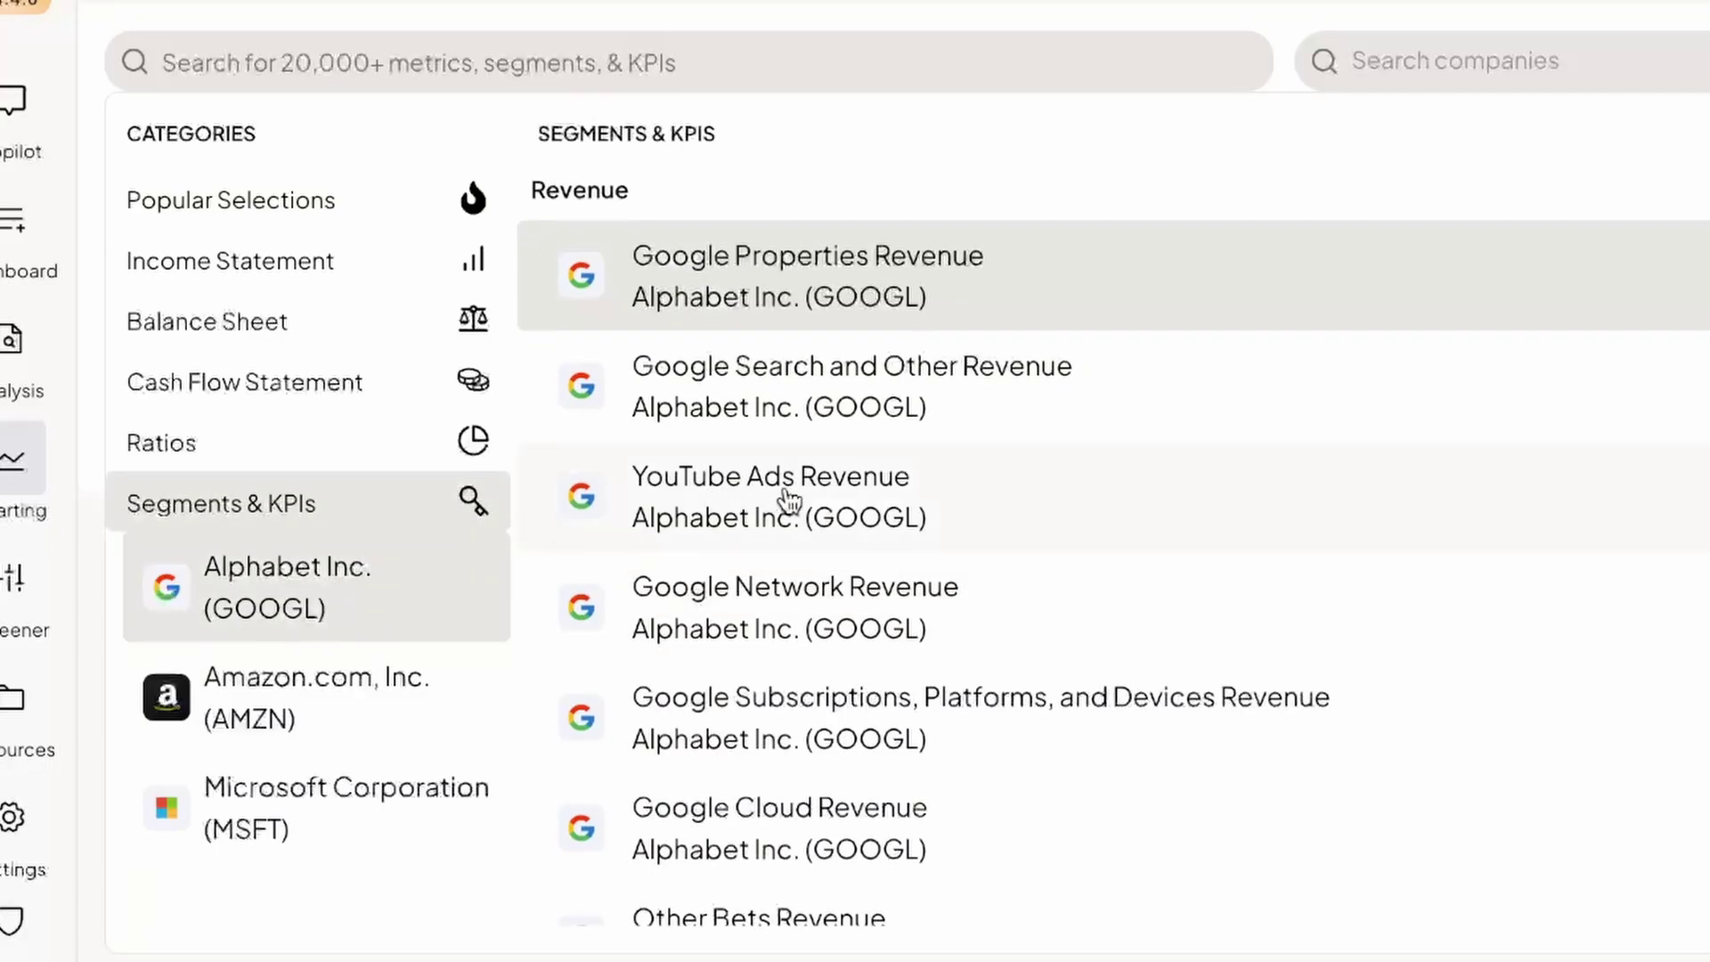
{"action": "scroll", "coordinate": [784, 500], "scroll_direction": "down", "scroll_amount": 8}
{"action": "scroll", "coordinate": [784, 499], "scroll_direction": "down", "scroll_amount": 5}
{"action": "scroll", "coordinate": [784, 496], "scroll_direction": "up", "scroll_amount": 10}
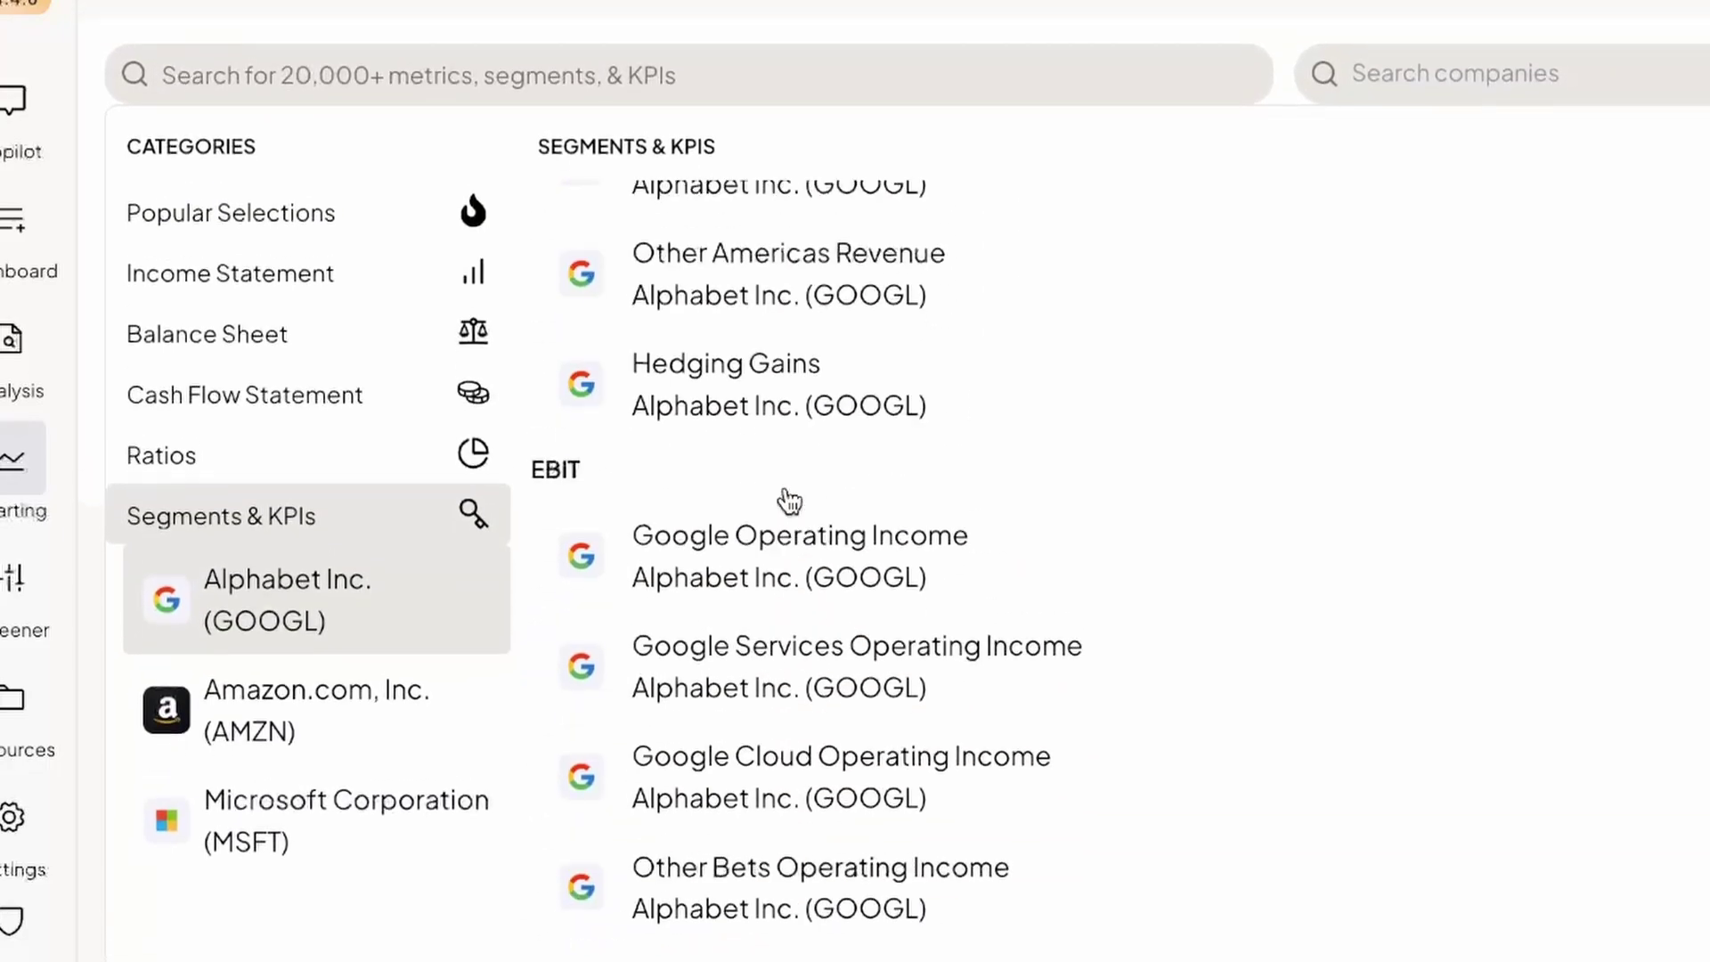
{"action": "scroll", "coordinate": [788, 501], "scroll_direction": "up", "scroll_amount": 4}
{"action": "scroll", "coordinate": [847, 546], "scroll_direction": "down", "scroll_amount": 2}
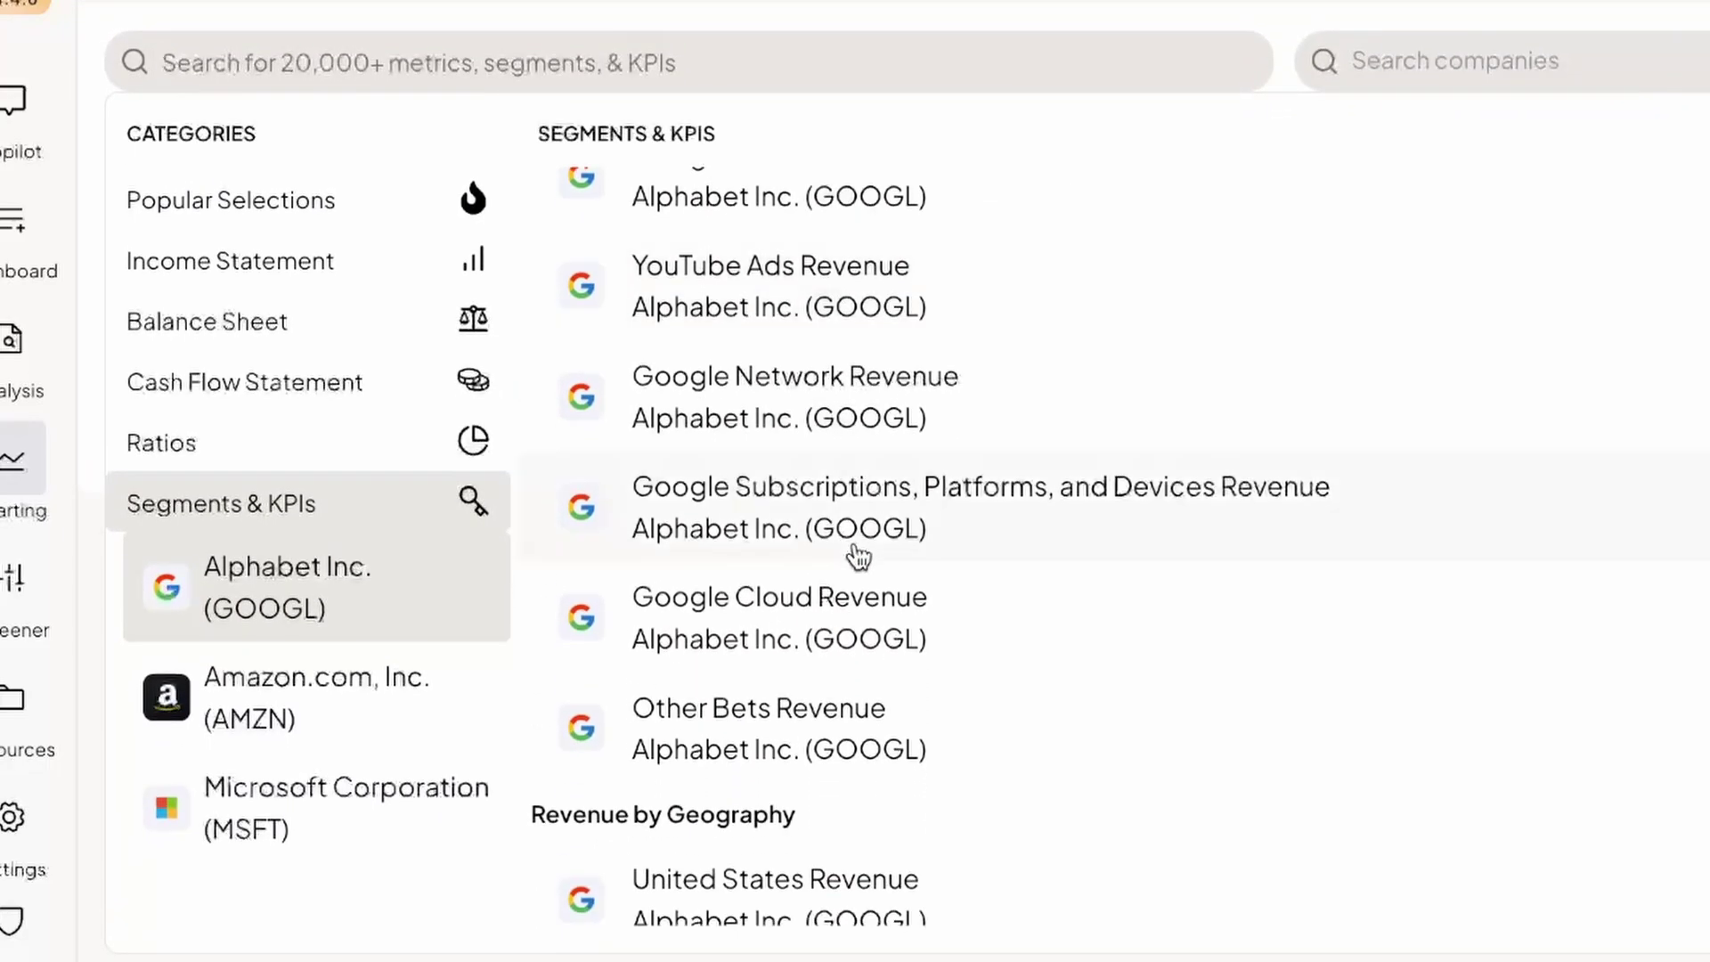
{"action": "scroll", "coordinate": [840, 603], "scroll_direction": "up", "scroll_amount": 2}
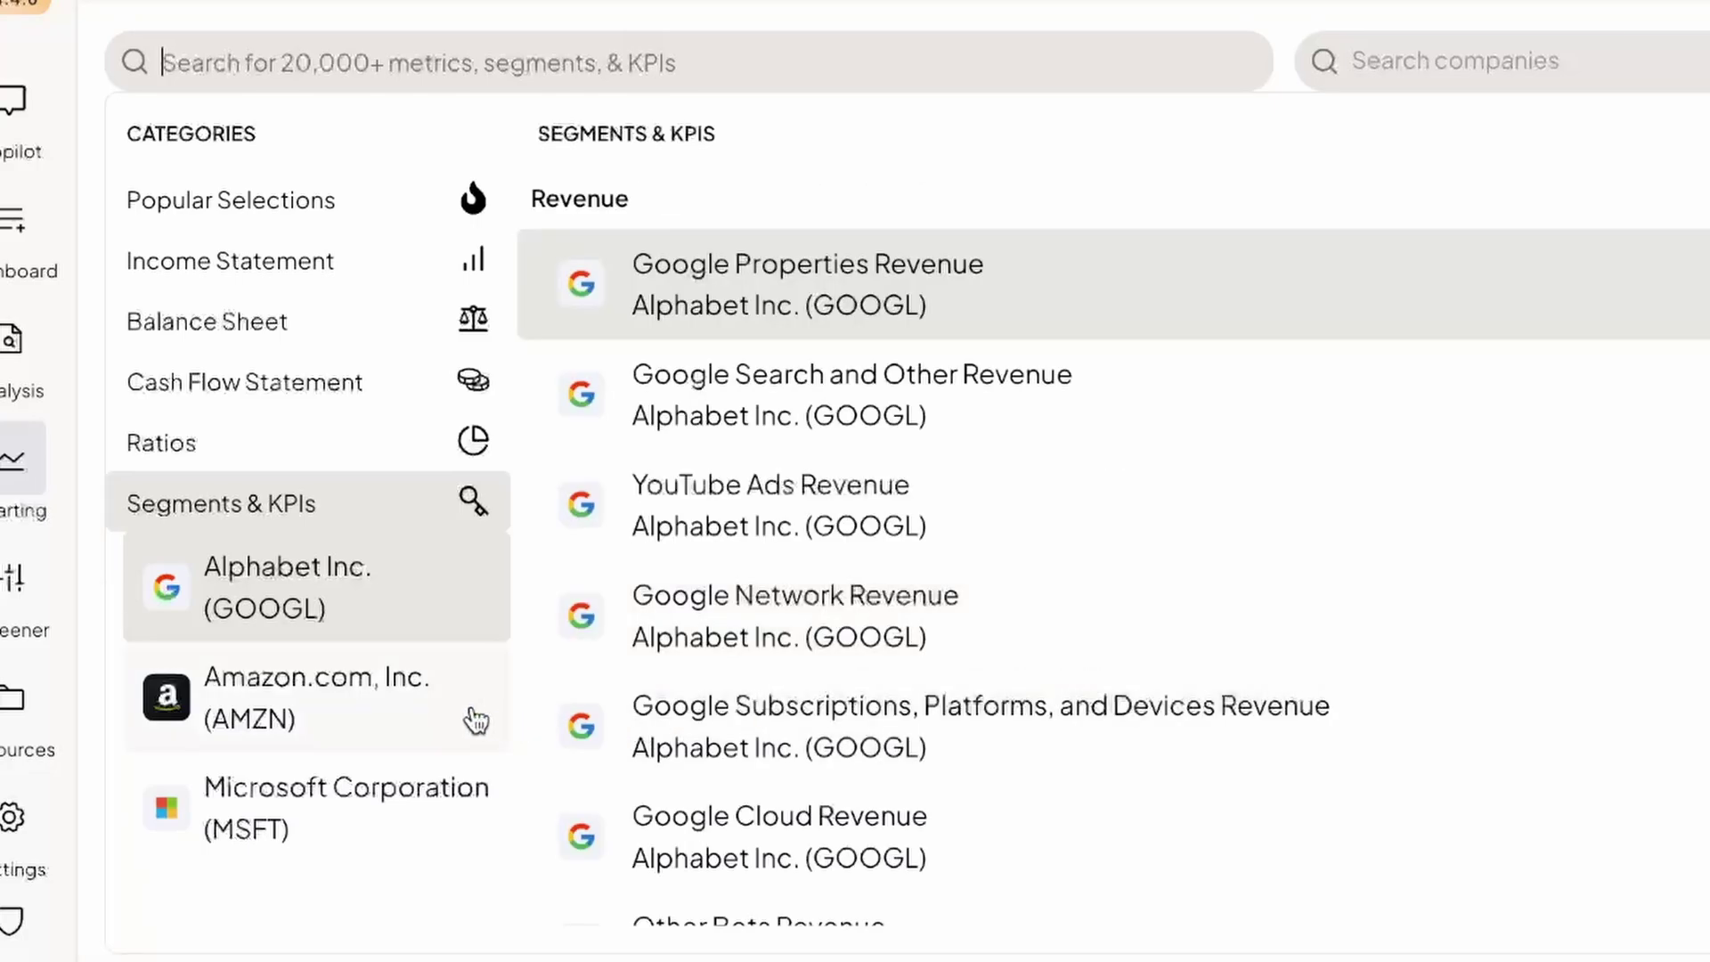
Step: Review Amazon's and Microsoft's segments and chart Microsoft's Intelligent Cloud Revenue (Pre-FY2025)
{"action": "left_click", "coordinate": [444, 718]}
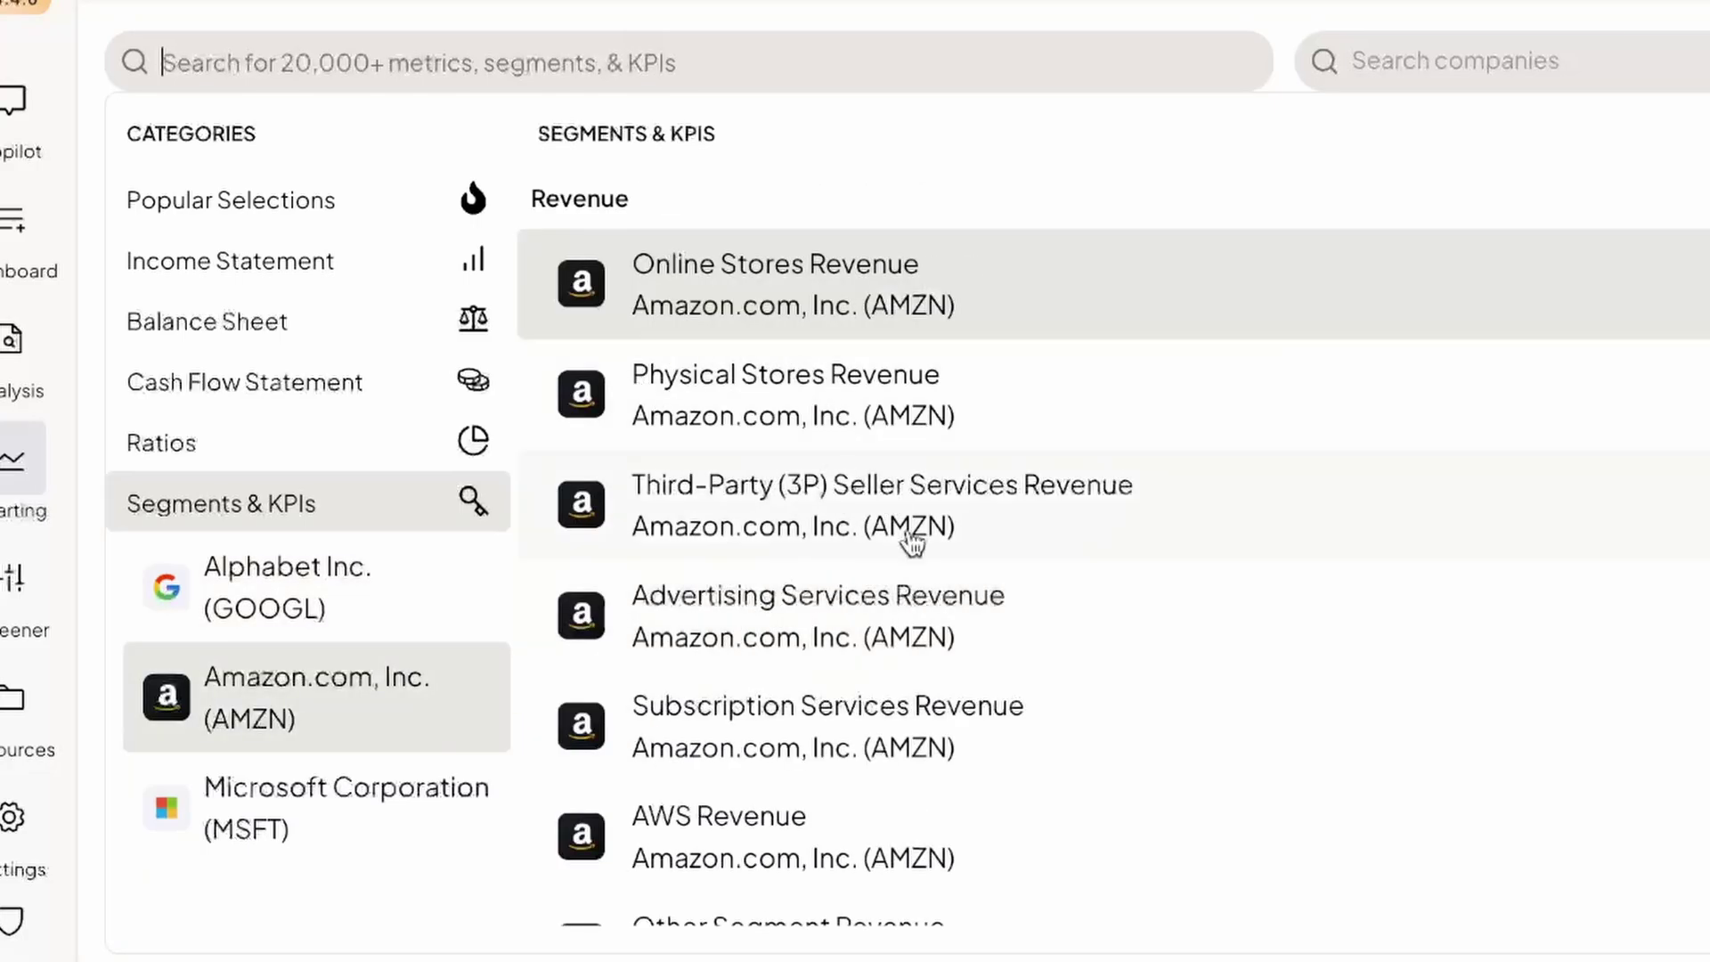
{"action": "scroll", "coordinate": [857, 701], "scroll_direction": "down", "scroll_amount": 1}
{"action": "scroll", "coordinate": [828, 713], "scroll_direction": "up", "scroll_amount": 1}
{"action": "left_click", "coordinate": [374, 806]}
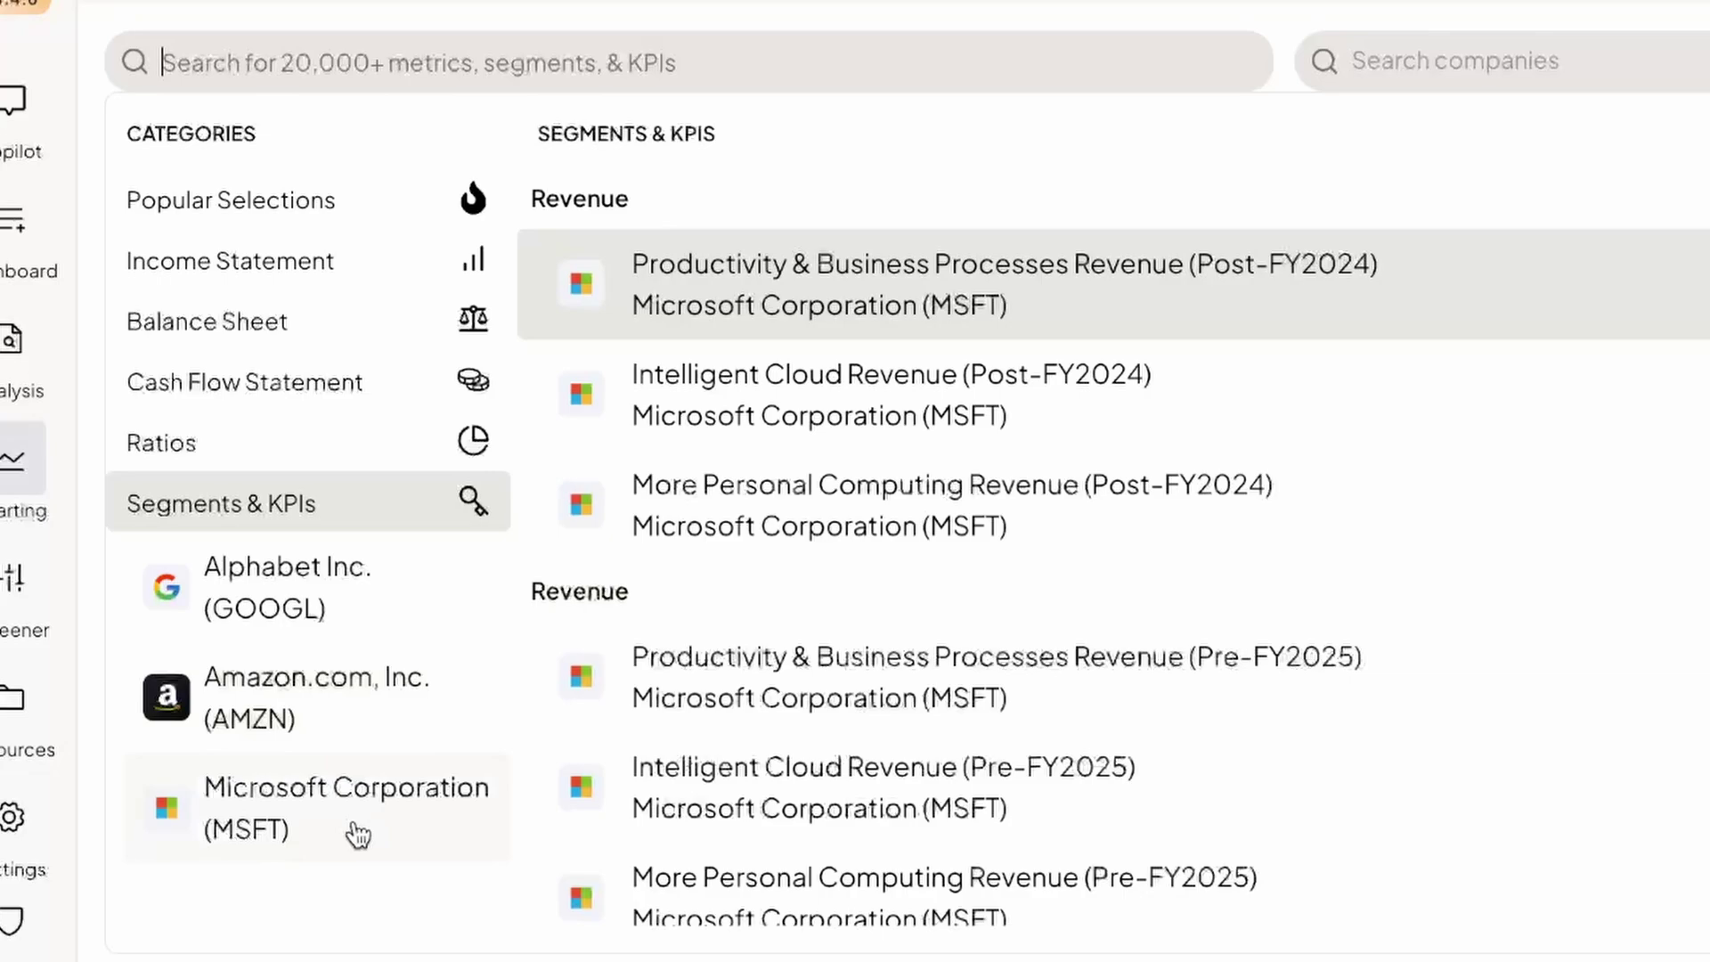
{"action": "scroll", "coordinate": [1080, 641], "scroll_direction": "down", "scroll_amount": 1}
{"action": "scroll", "coordinate": [821, 481], "scroll_direction": "down", "scroll_amount": 3}
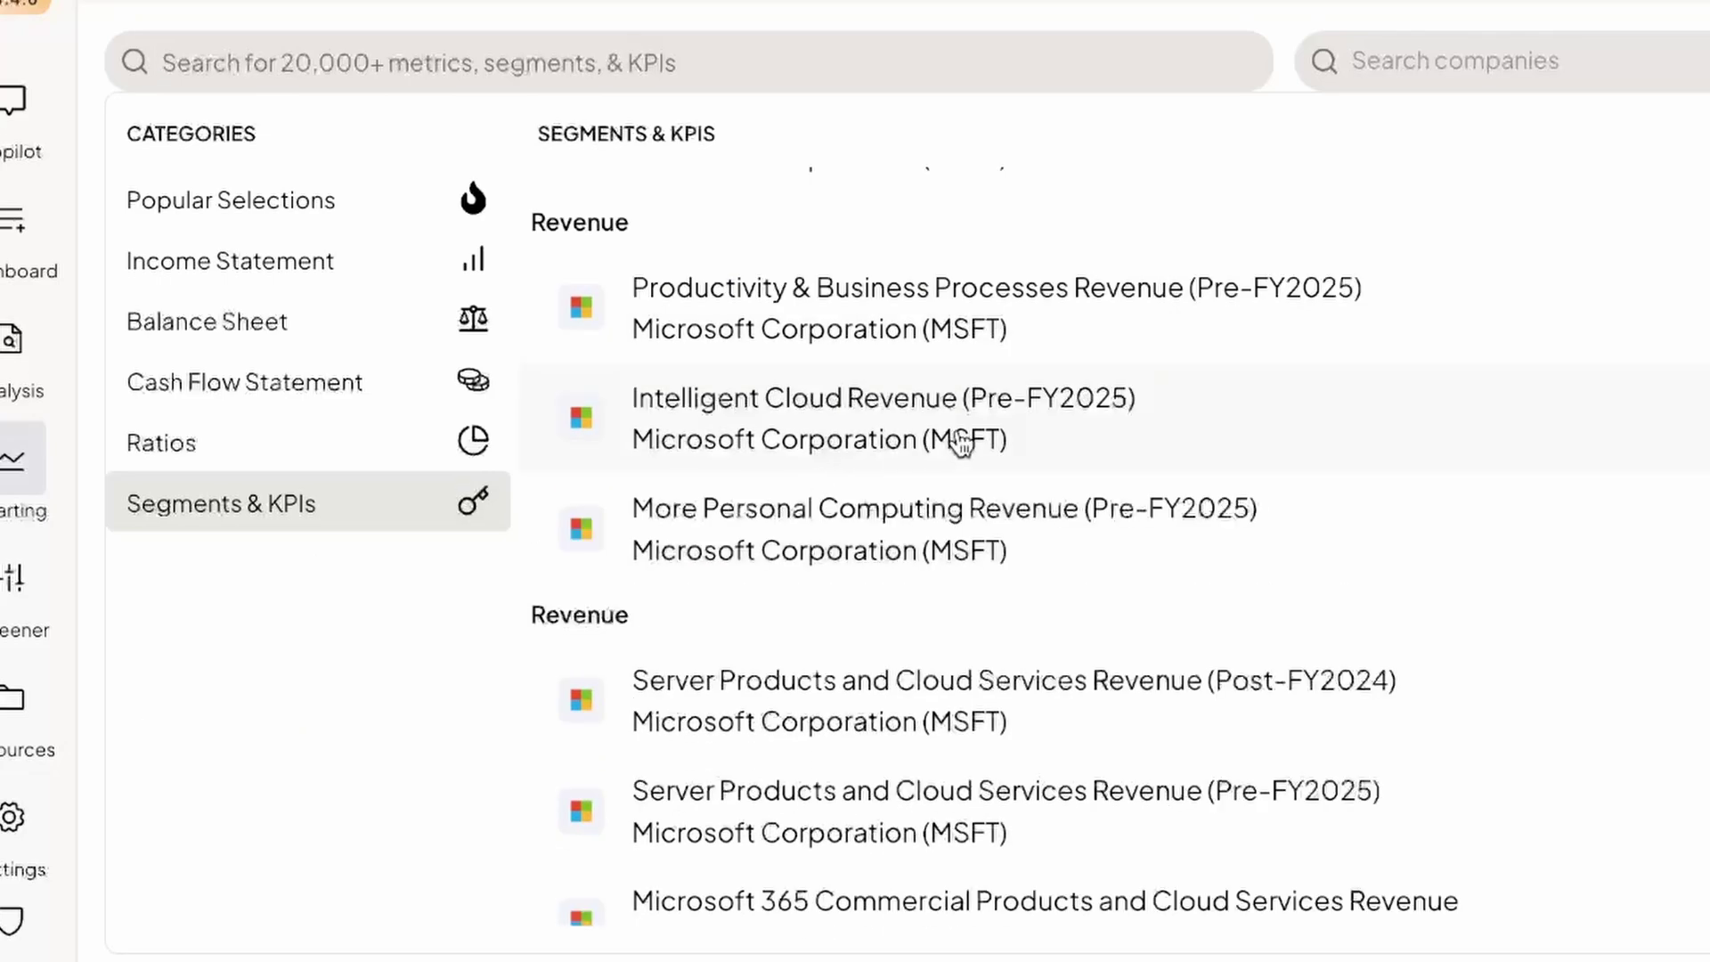
{"action": "left_click", "coordinate": [746, 428]}
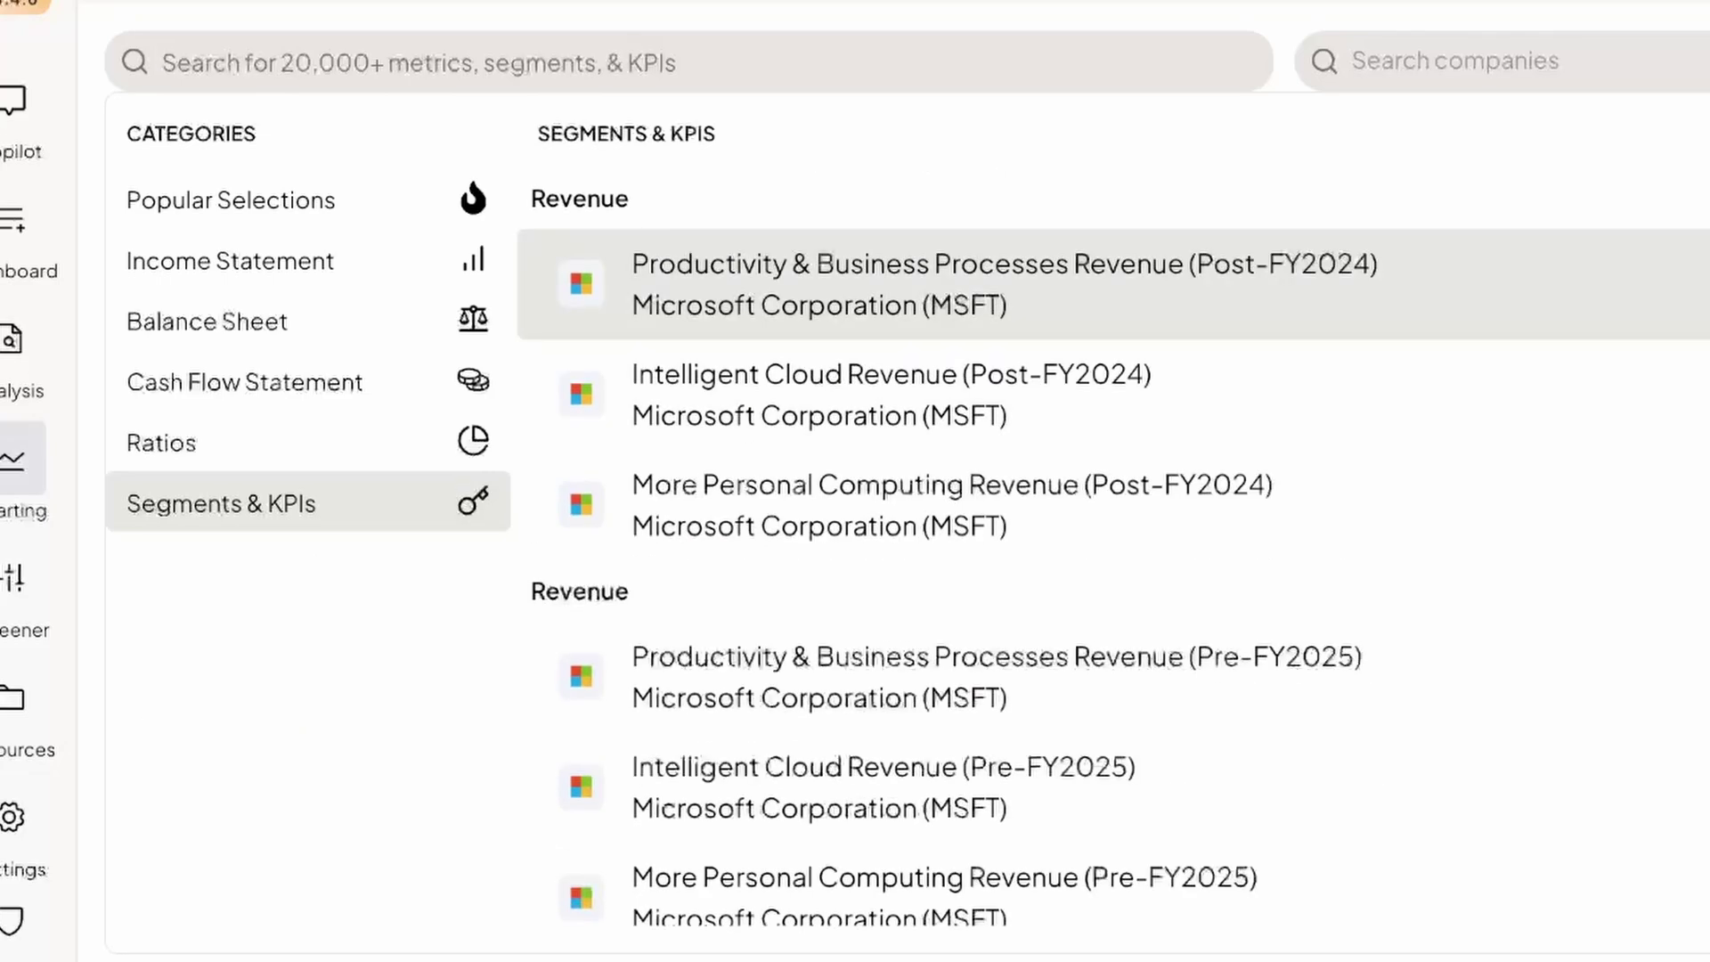
{"action": "scroll", "coordinate": [1420, 470], "scroll_direction": "down", "scroll_amount": 15}
Step: Chart Microsoft's Server Products and Cloud Services Revenue (Pre-FY2025) and open the By Company layout dropdown
{"action": "scroll", "coordinate": [1577, 459], "scroll_direction": "up", "scroll_amount": 15}
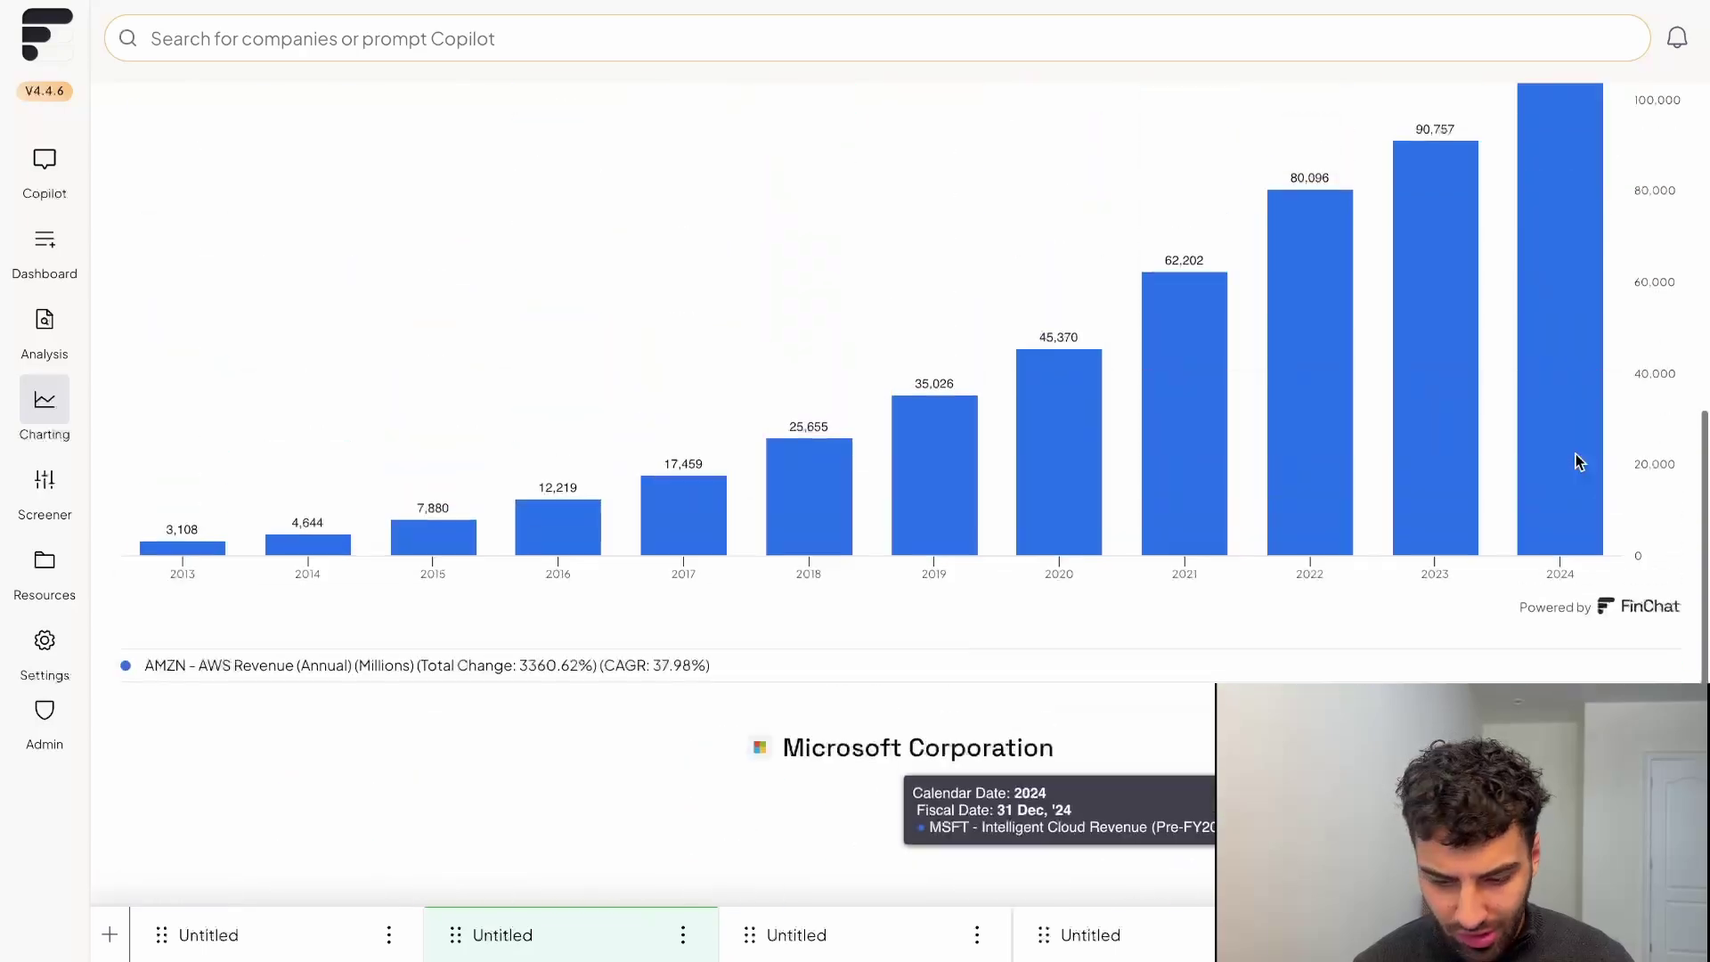
{"action": "scroll", "coordinate": [1098, 559], "scroll_direction": "down", "scroll_amount": 2}
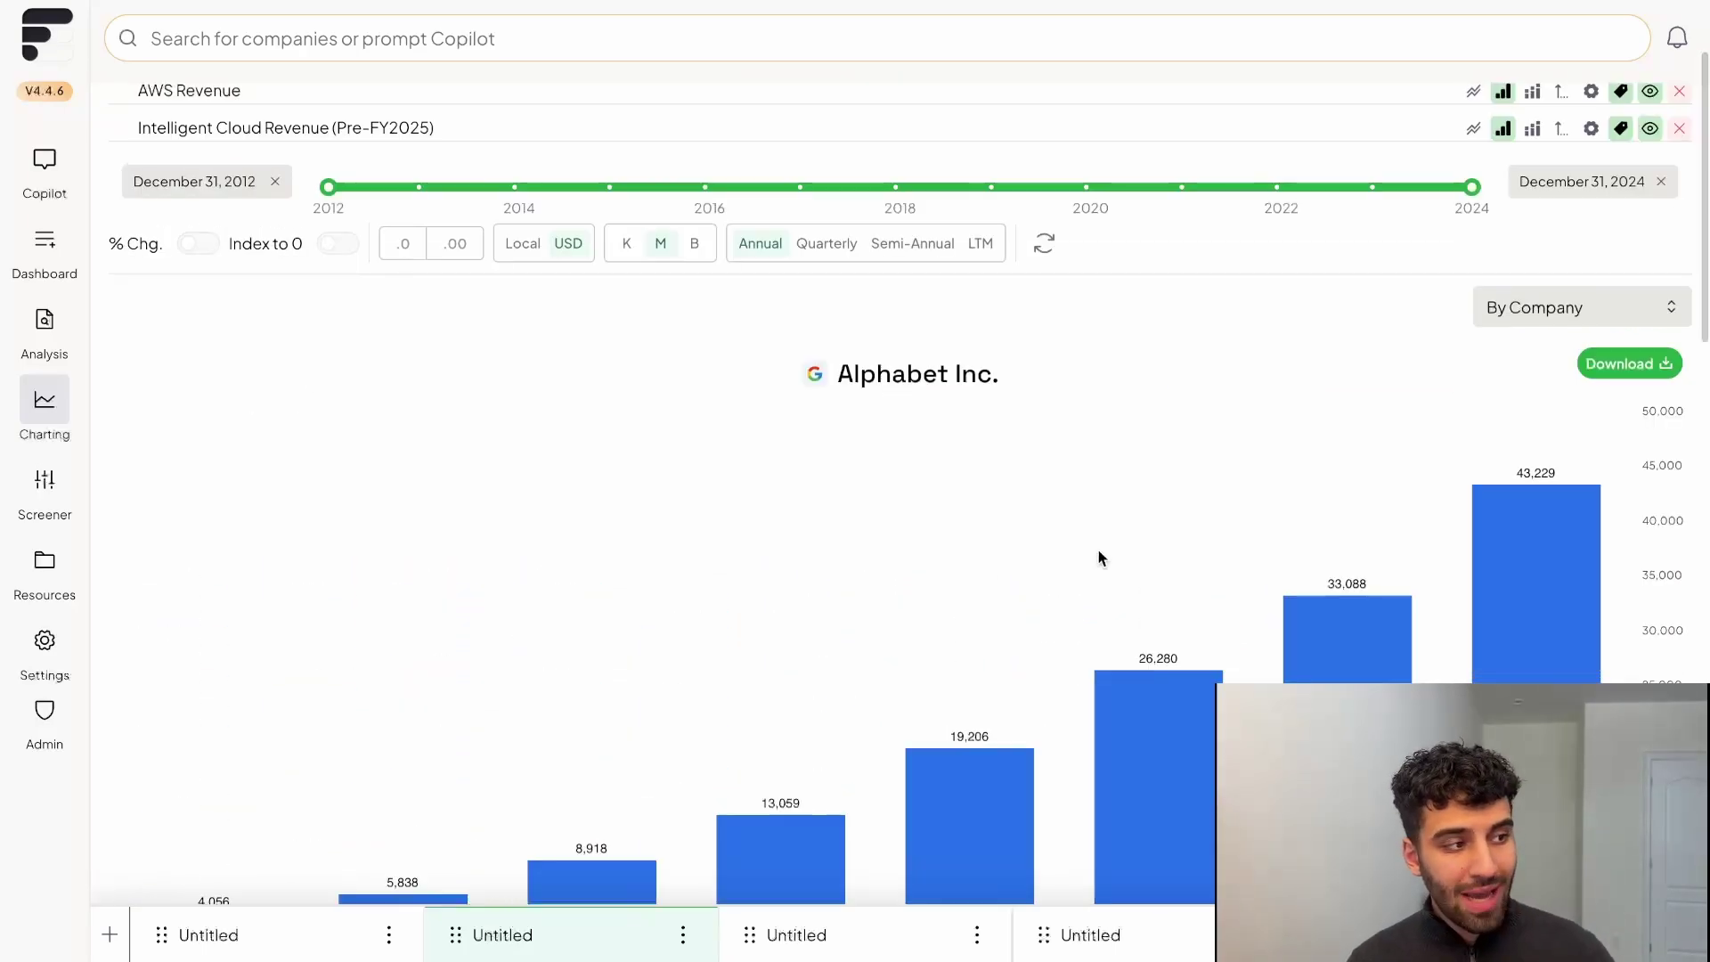
{"action": "scroll", "coordinate": [1099, 552], "scroll_direction": "down", "scroll_amount": 12}
{"action": "scroll", "coordinate": [1098, 557], "scroll_direction": "down", "scroll_amount": 6}
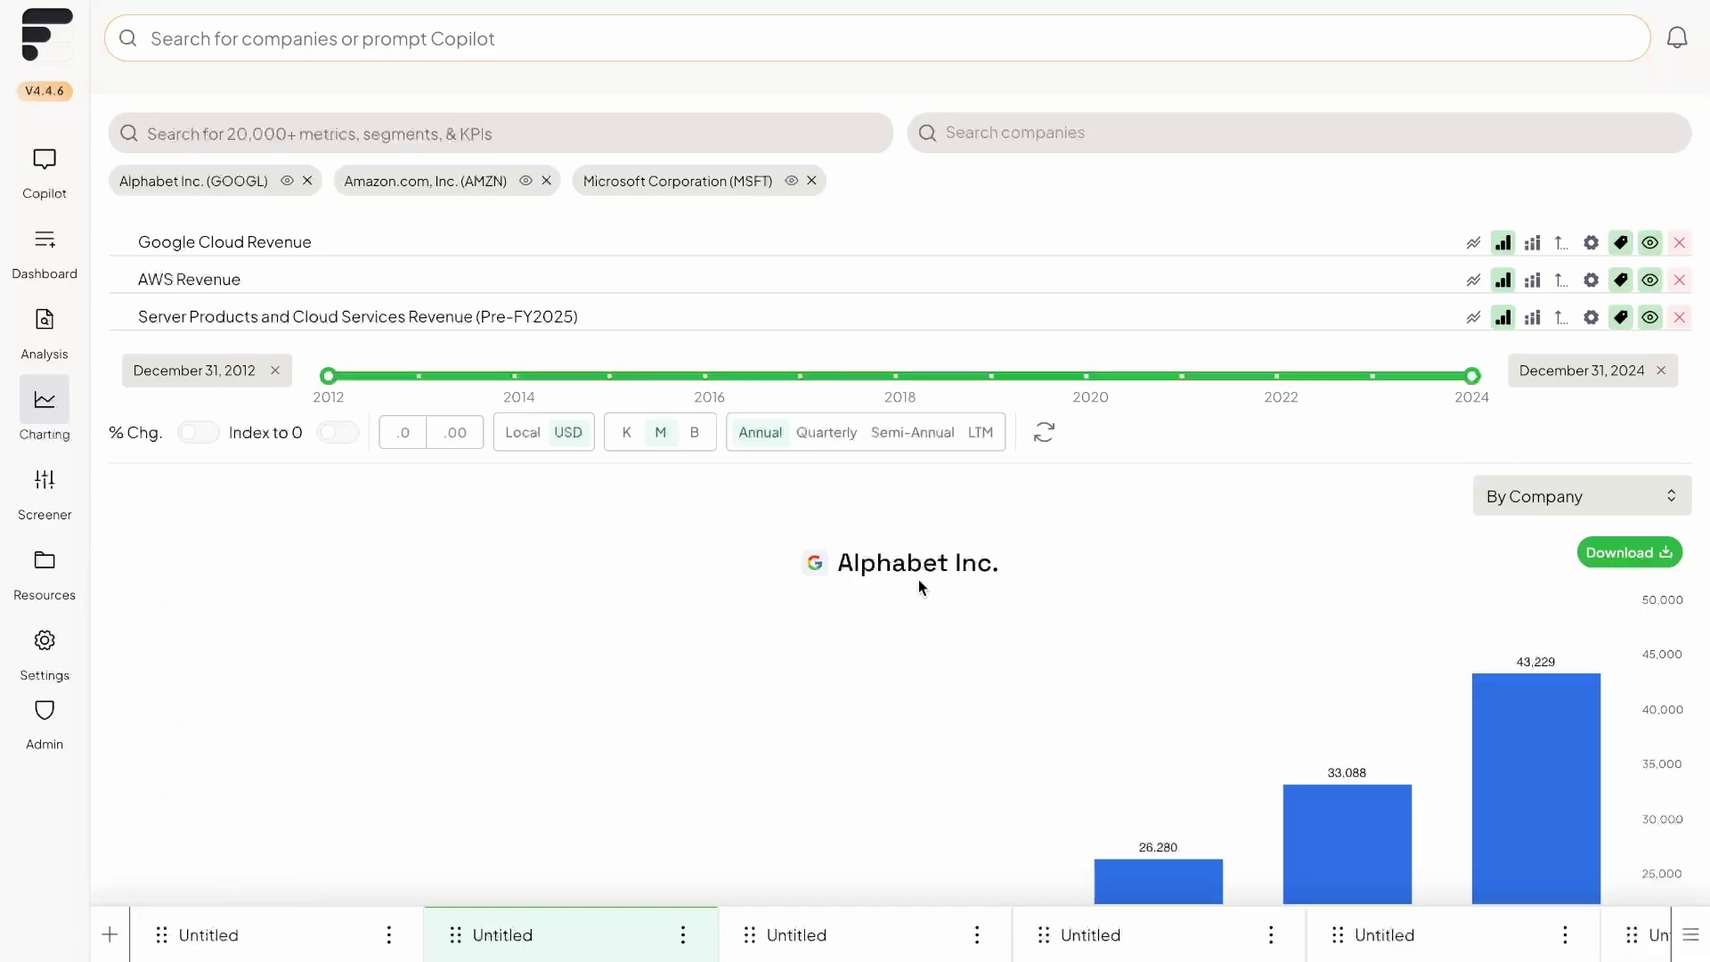
{"action": "scroll", "coordinate": [1096, 561], "scroll_direction": "down", "scroll_amount": 2}
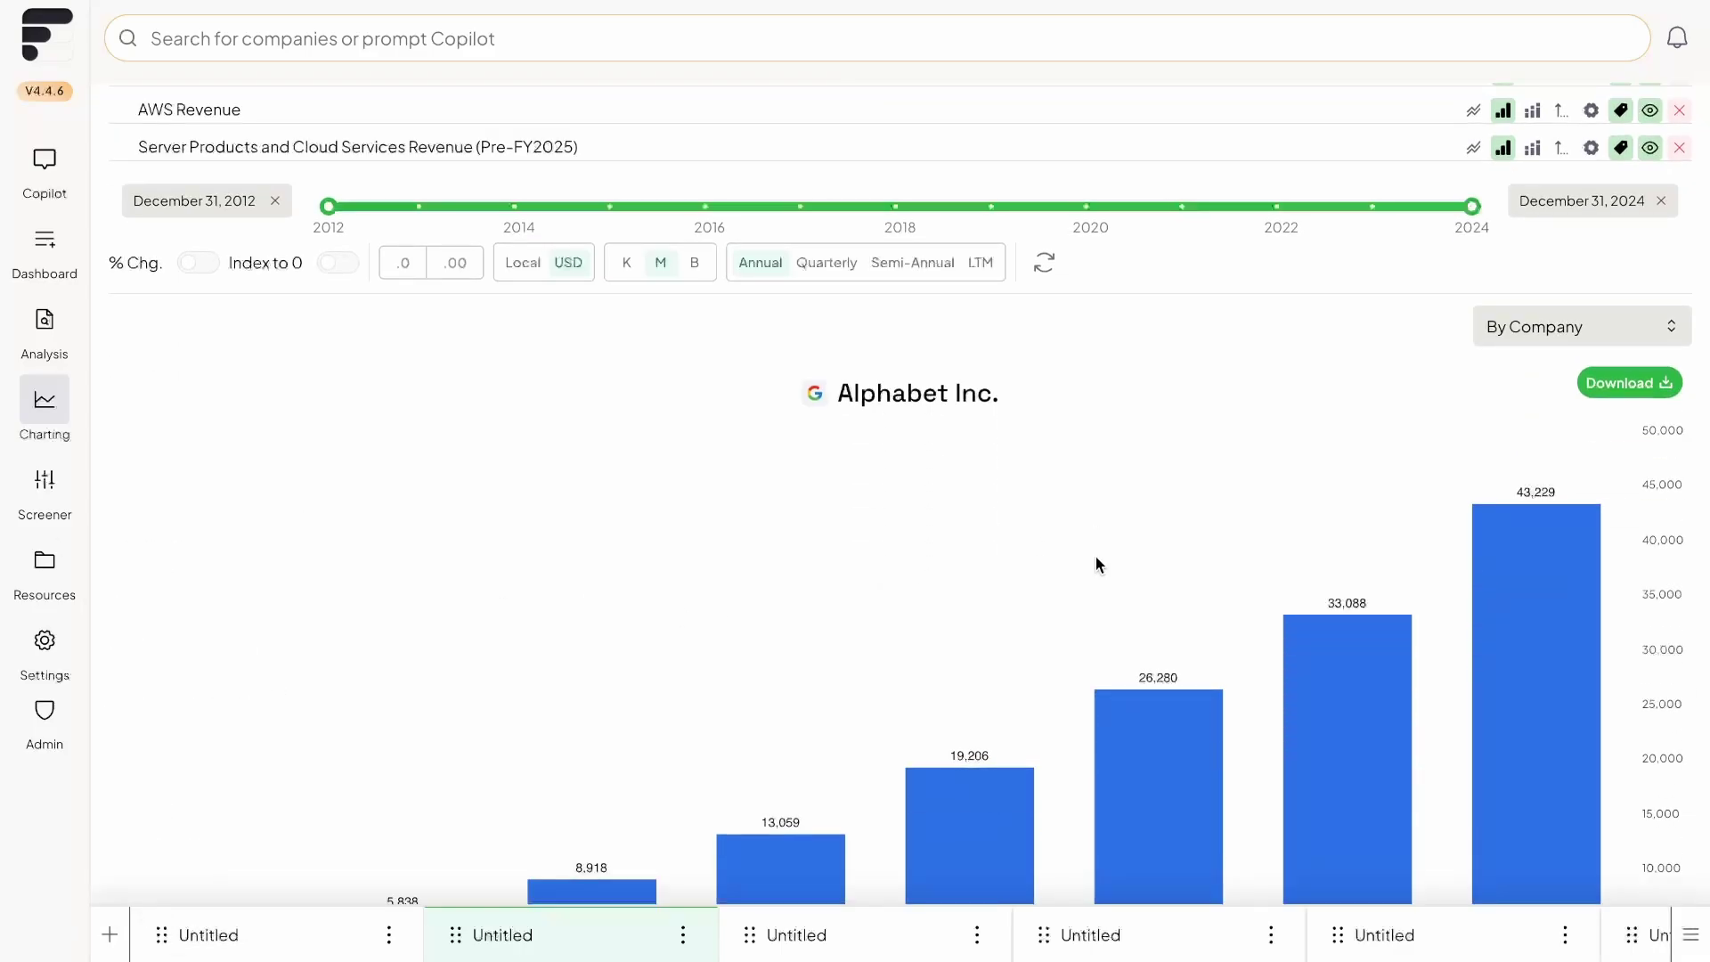
{"action": "scroll", "coordinate": [1096, 565], "scroll_direction": "down", "scroll_amount": 6}
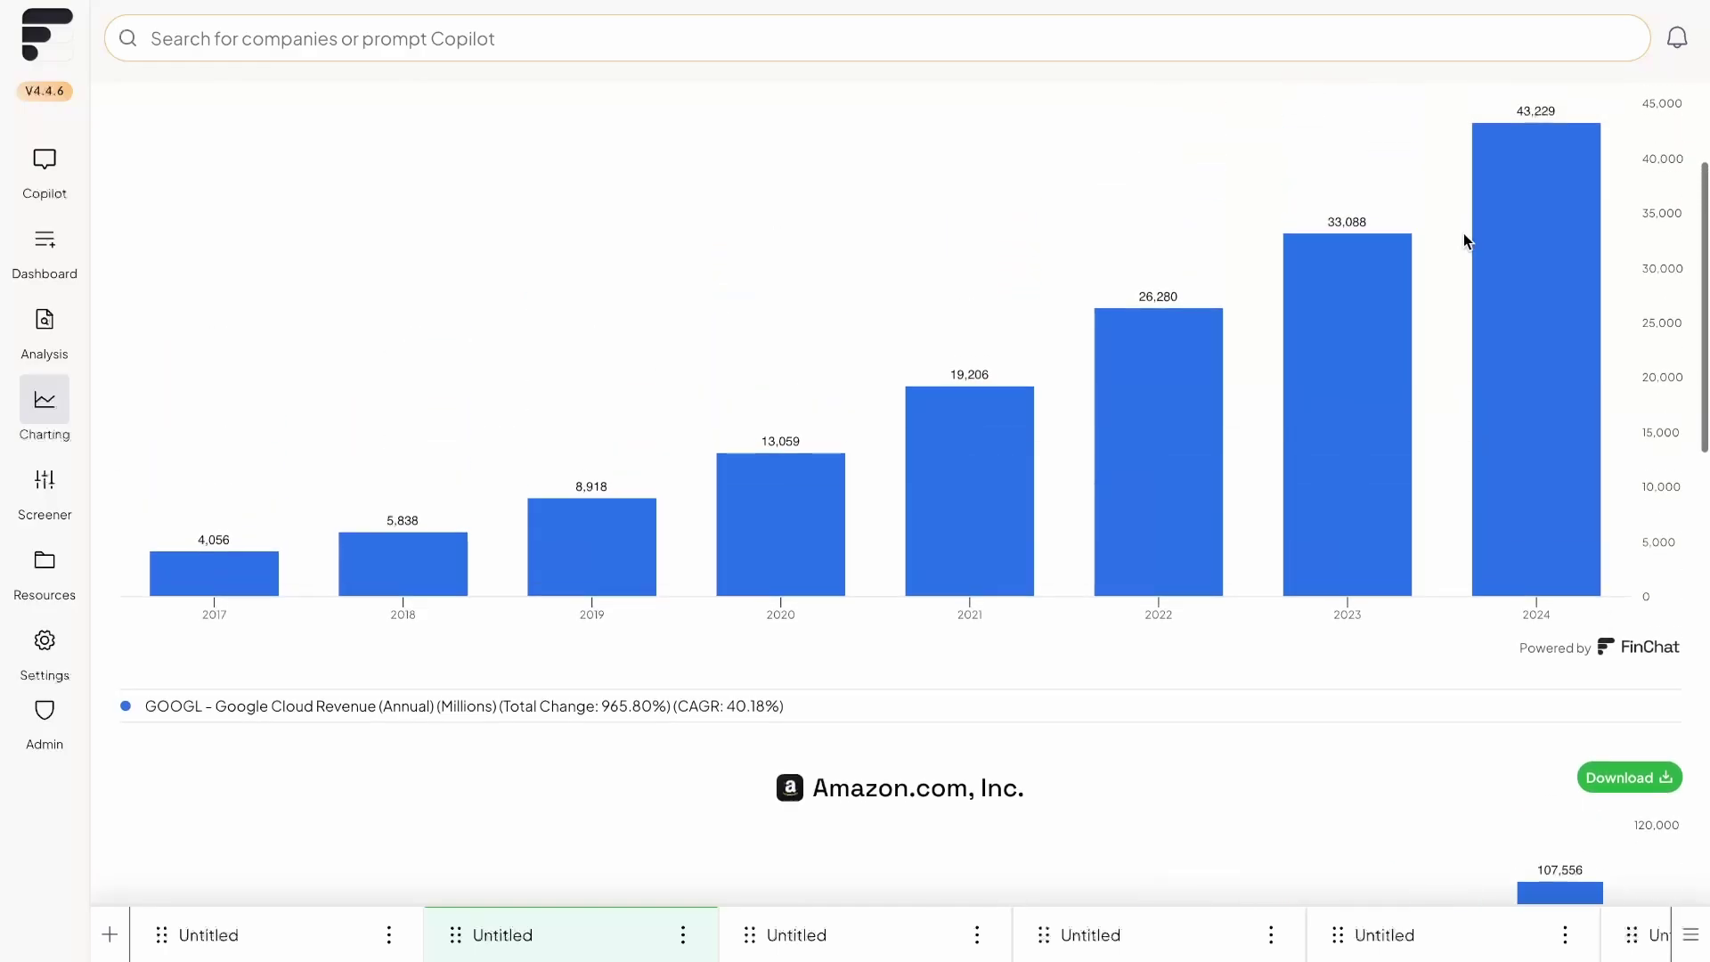
{"action": "scroll", "coordinate": [1211, 485], "scroll_direction": "down", "scroll_amount": 8}
{"action": "scroll", "coordinate": [1229, 485], "scroll_direction": "up", "scroll_amount": 15}
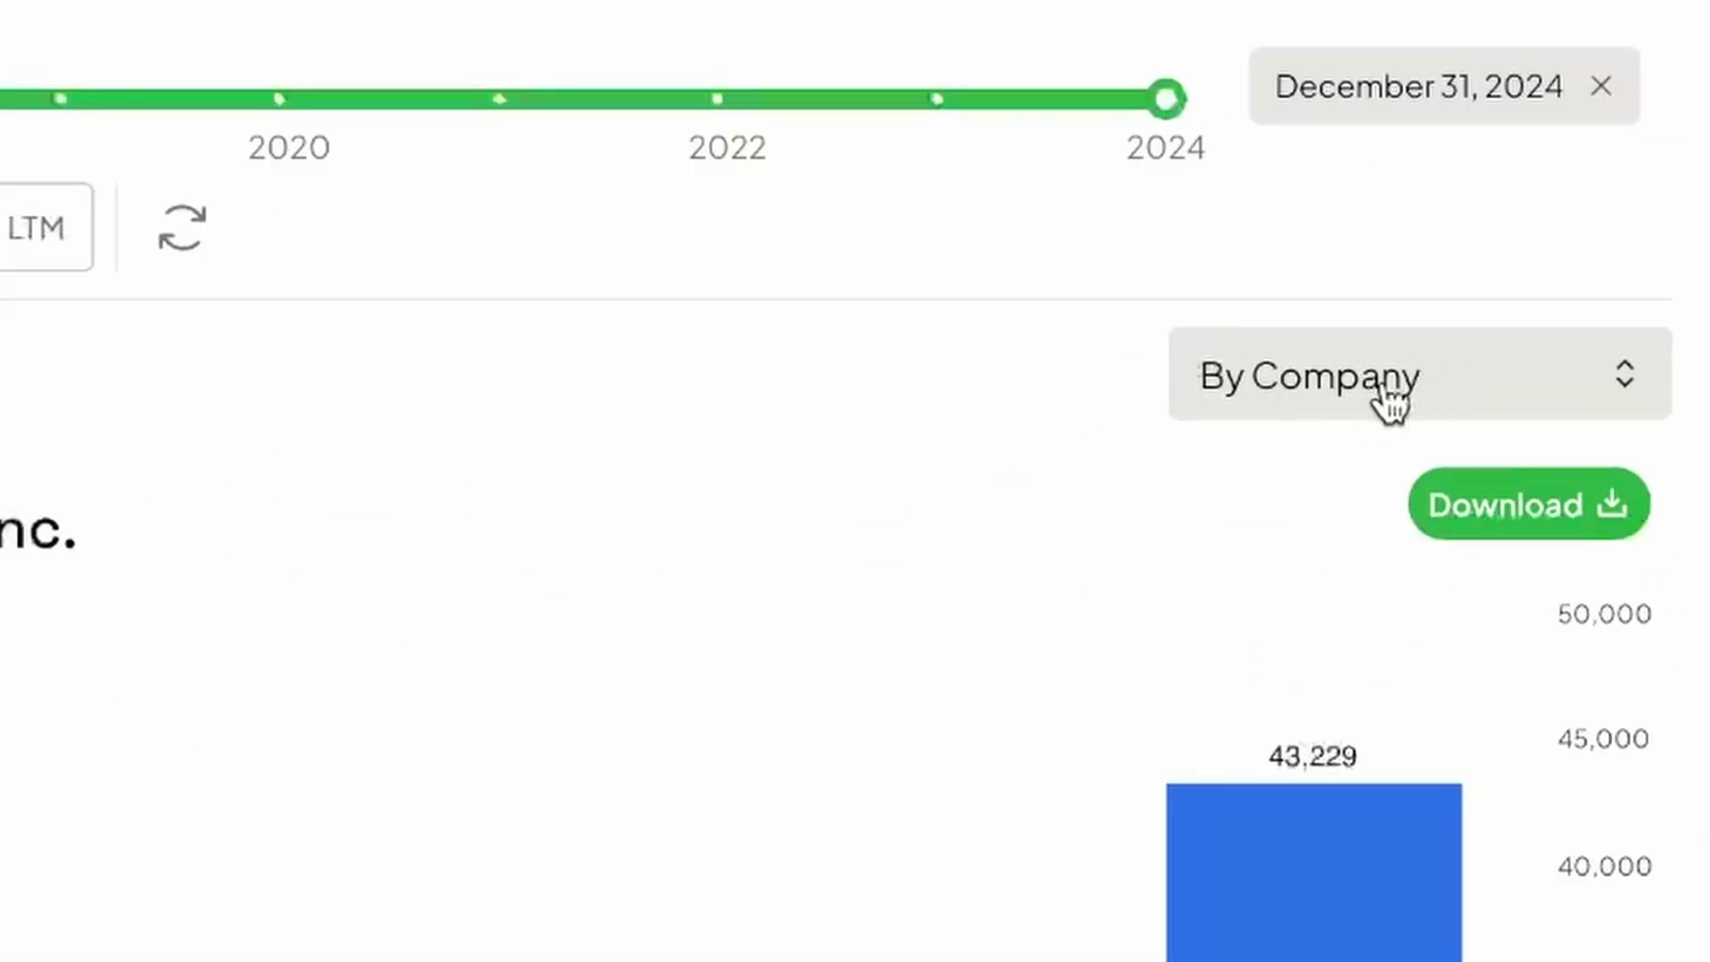
{"action": "left_click", "coordinate": [1536, 405]}
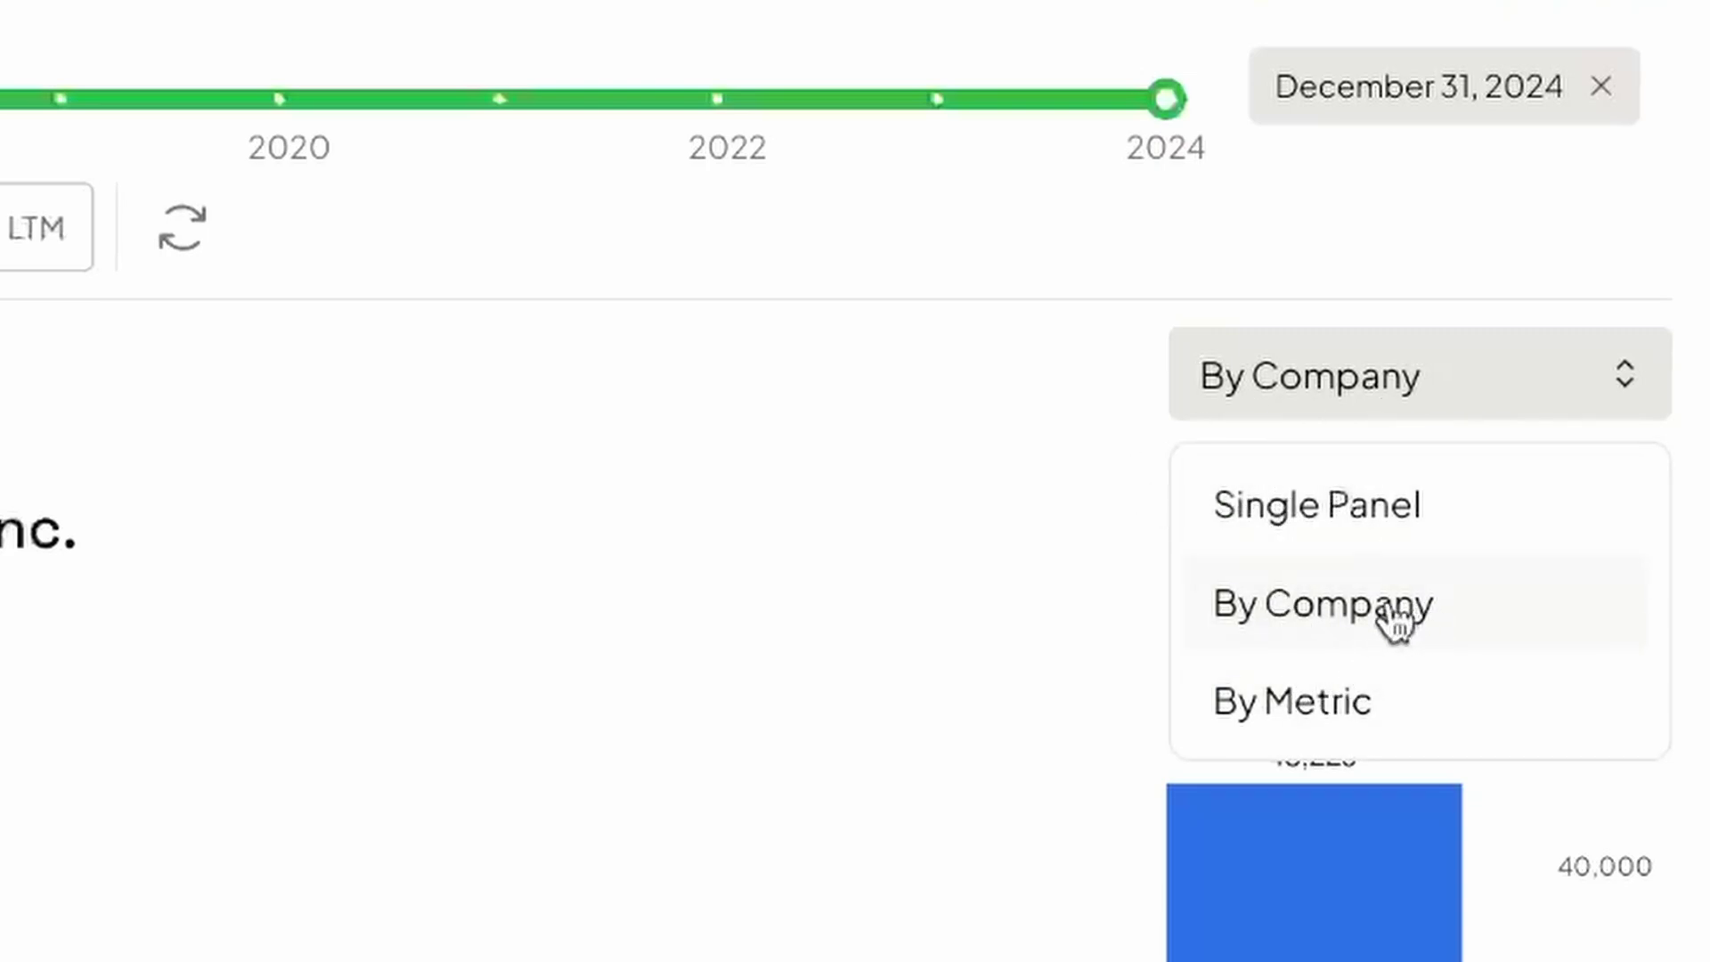
Step: Put all three companies in a Single Panel chart starting December 31, 2017
{"action": "left_click", "coordinate": [1392, 530]}
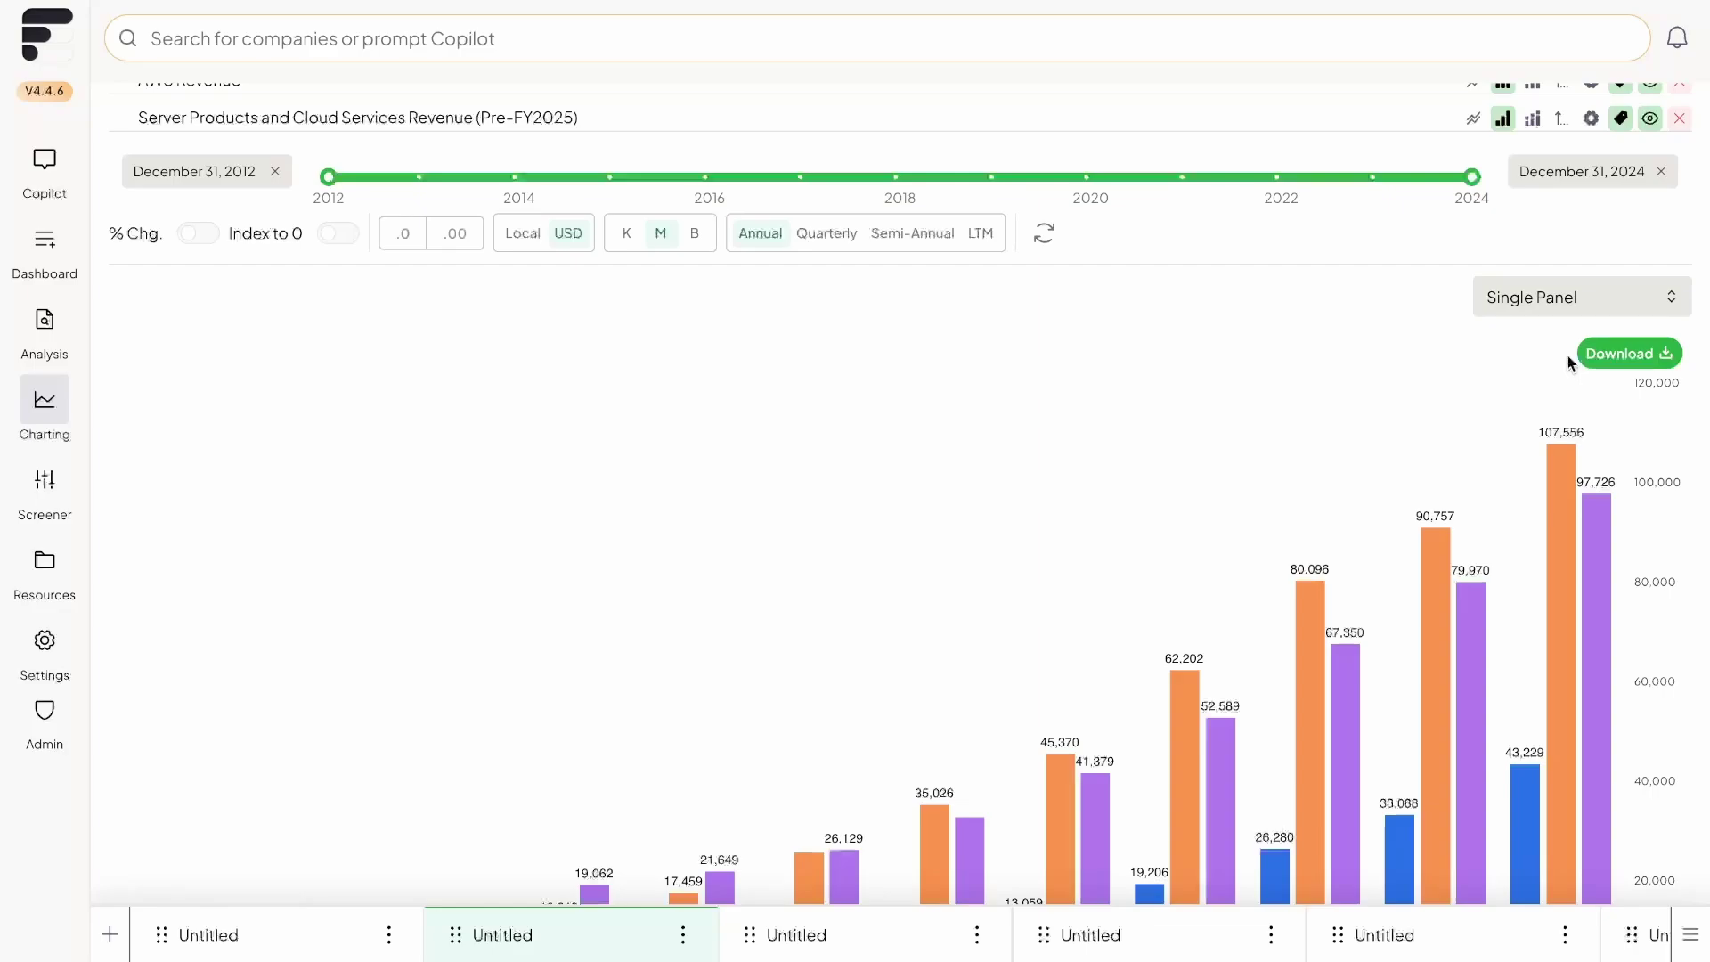
{"action": "scroll", "coordinate": [1568, 355], "scroll_direction": "down", "scroll_amount": 3}
{"action": "mouse_move", "coordinate": [642, 751]}
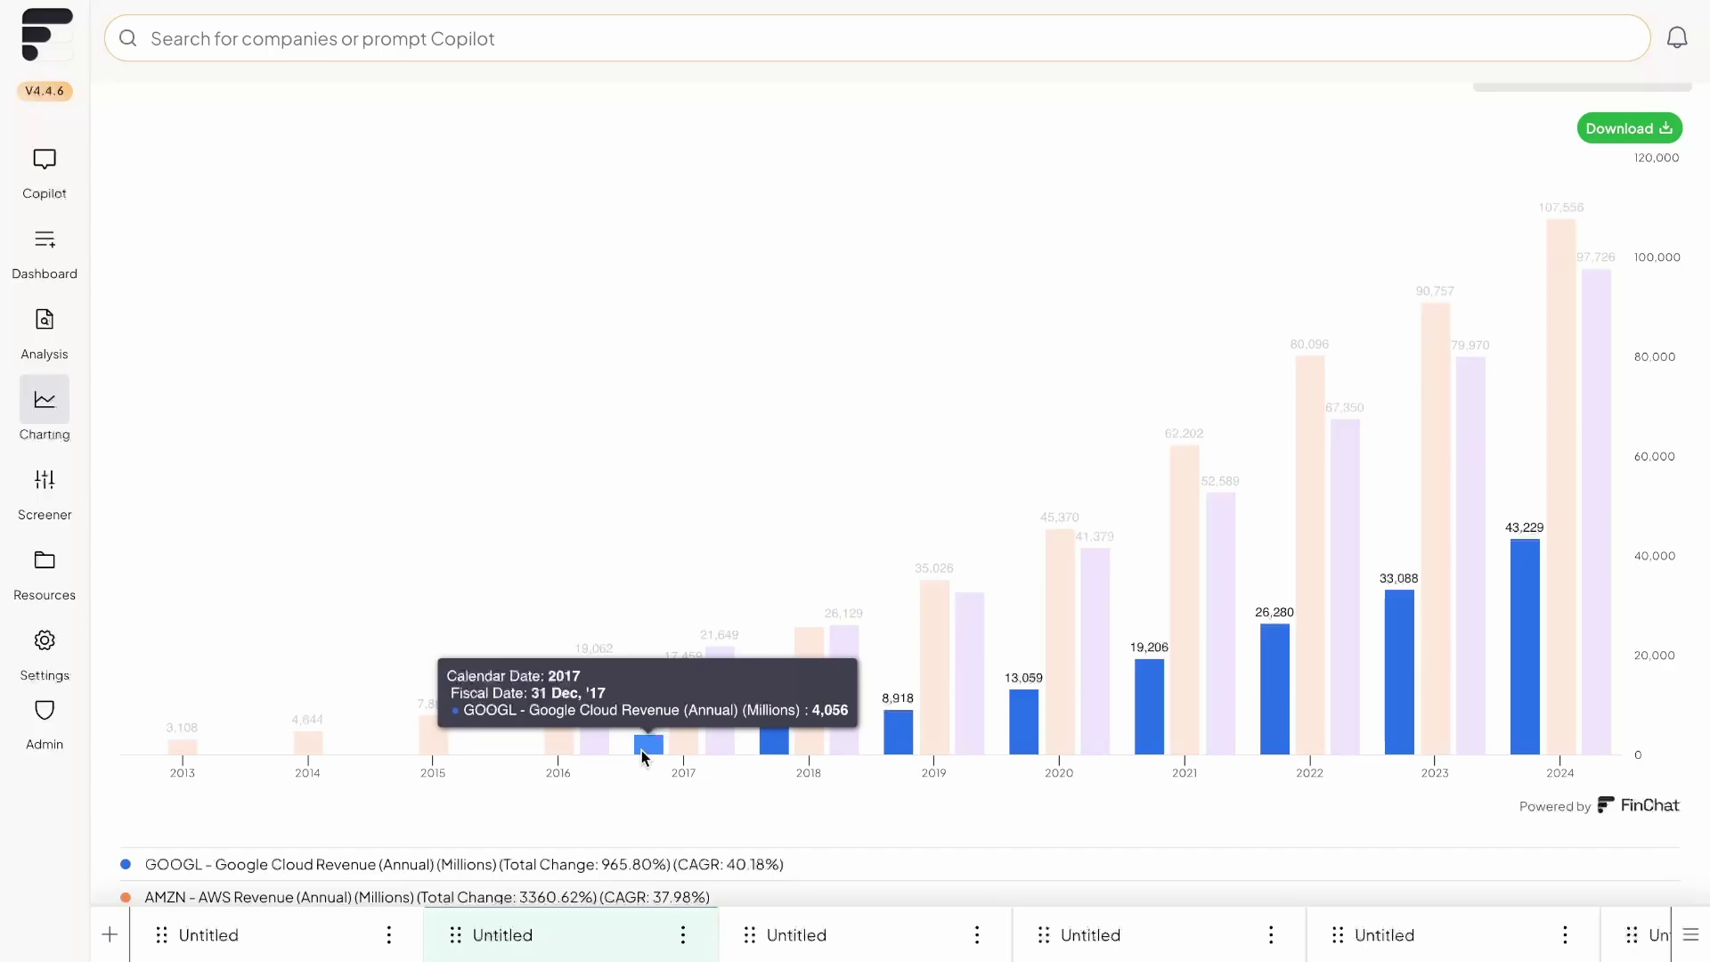
{"action": "scroll", "coordinate": [698, 643], "scroll_direction": "up", "scroll_amount": 5}
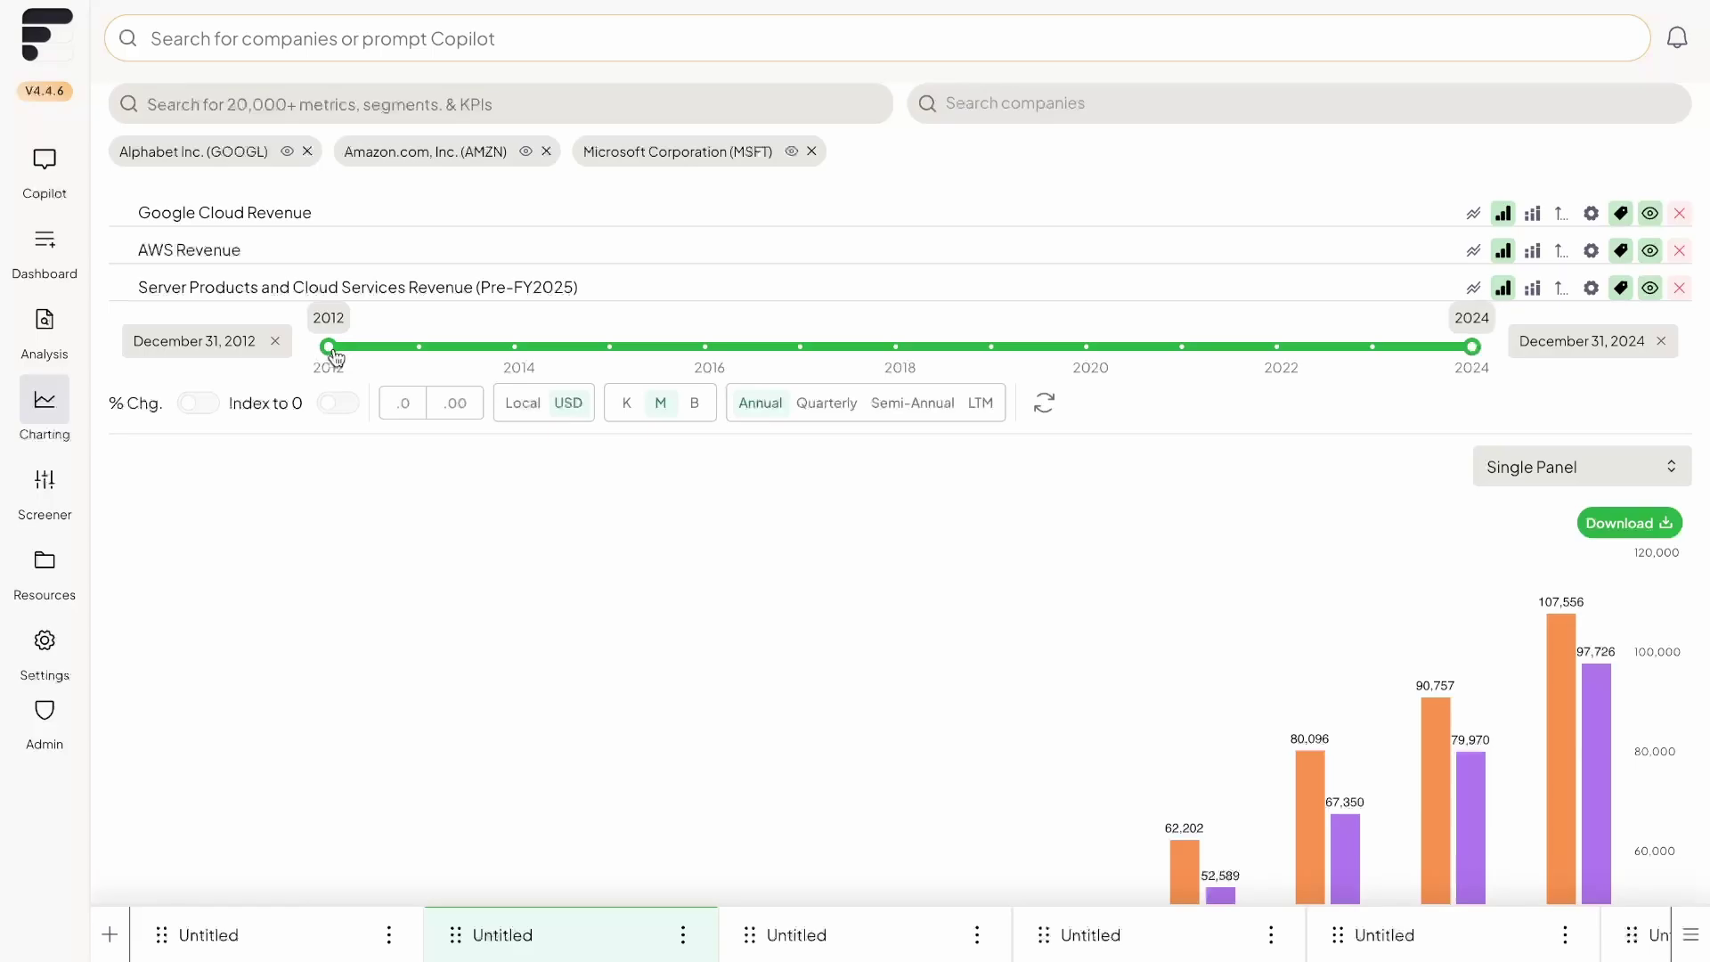
{"action": "left_click_drag", "start_coordinate": [328, 347], "coordinate": [737, 346]}
Step: Review Google's and Amazon's total change figures in the chart legend
{"action": "scroll", "coordinate": [1528, 356], "scroll_direction": "down", "scroll_amount": 5}
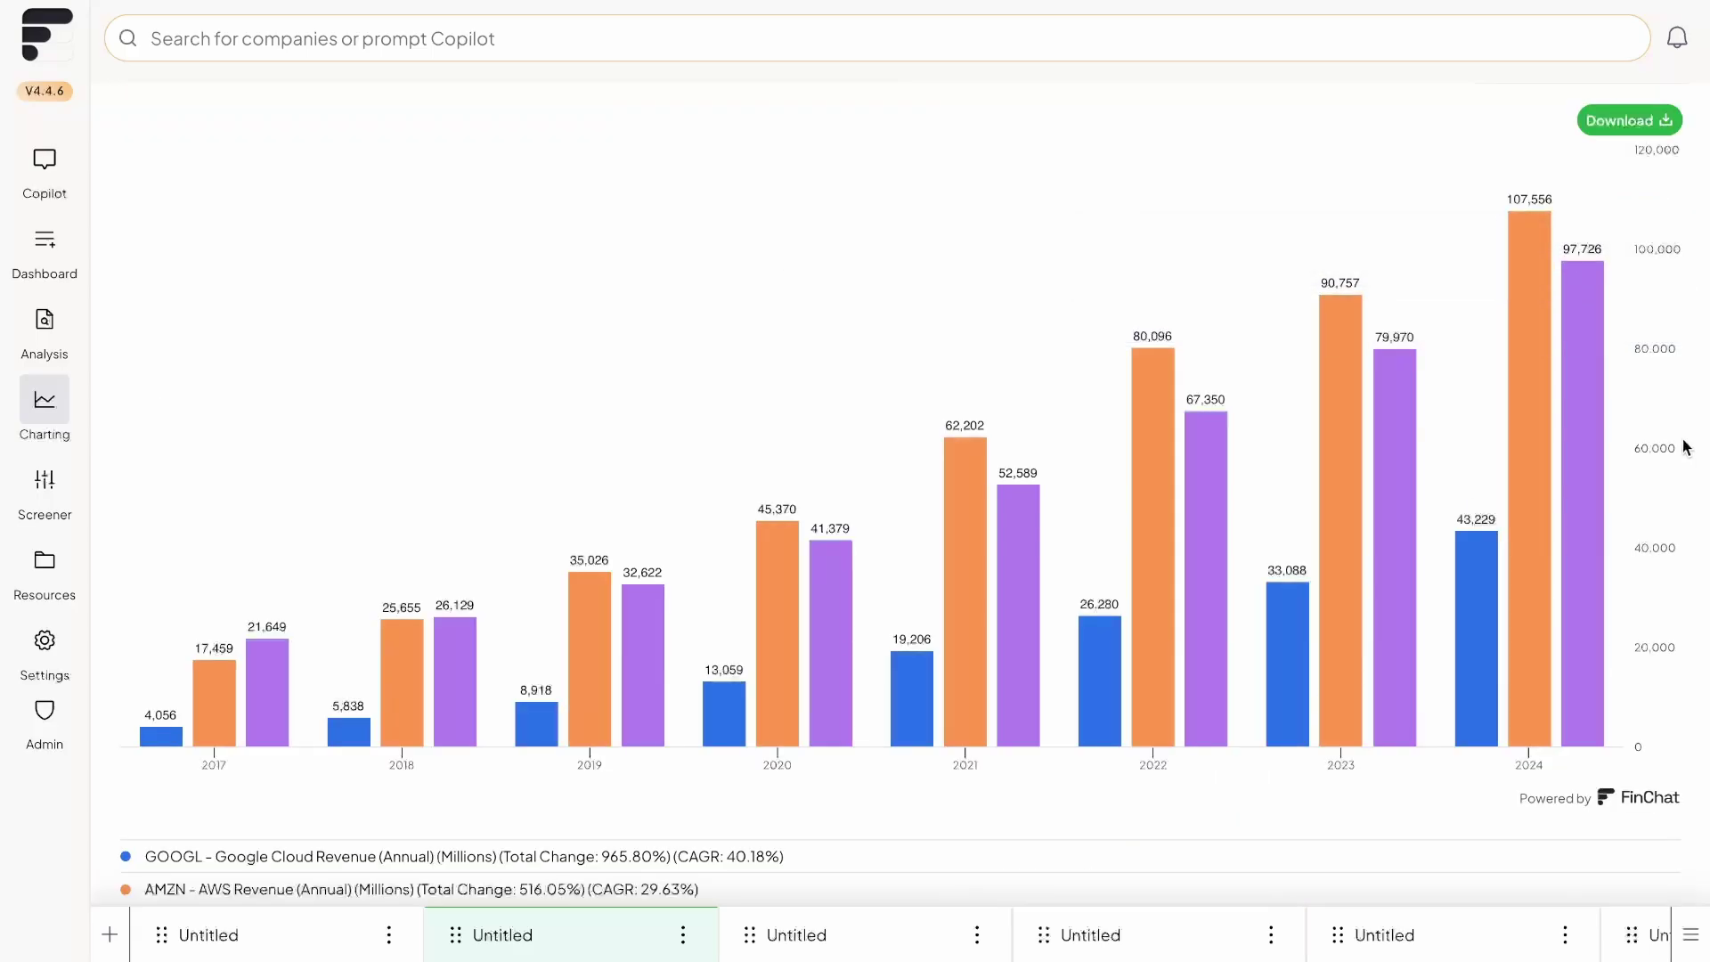
{"action": "scroll", "coordinate": [808, 824], "scroll_direction": "down", "scroll_amount": 1}
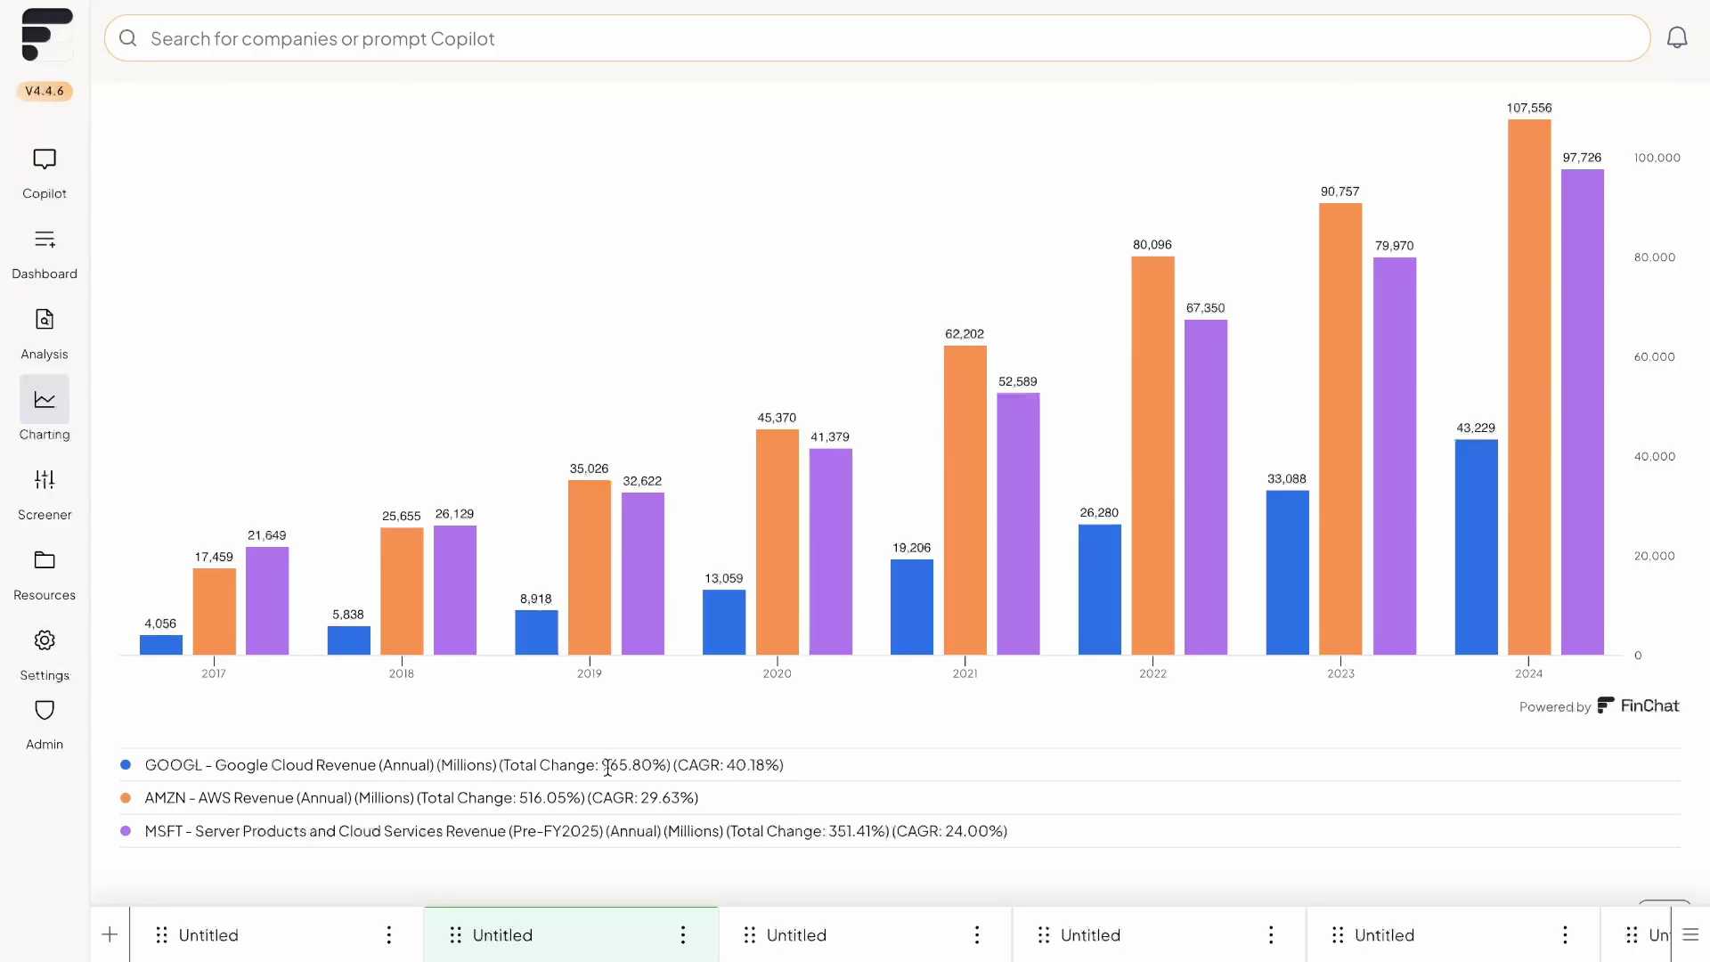
{"action": "left_click_drag", "start_coordinate": [535, 763], "coordinate": [143, 764]}
{"action": "left_click", "coordinate": [835, 778]}
{"action": "left_click_drag", "start_coordinate": [565, 798], "coordinate": [696, 799]}
{"action": "left_click", "coordinate": [696, 799]}
{"action": "scroll", "coordinate": [1059, 445], "scroll_direction": "up", "scroll_amount": 5}
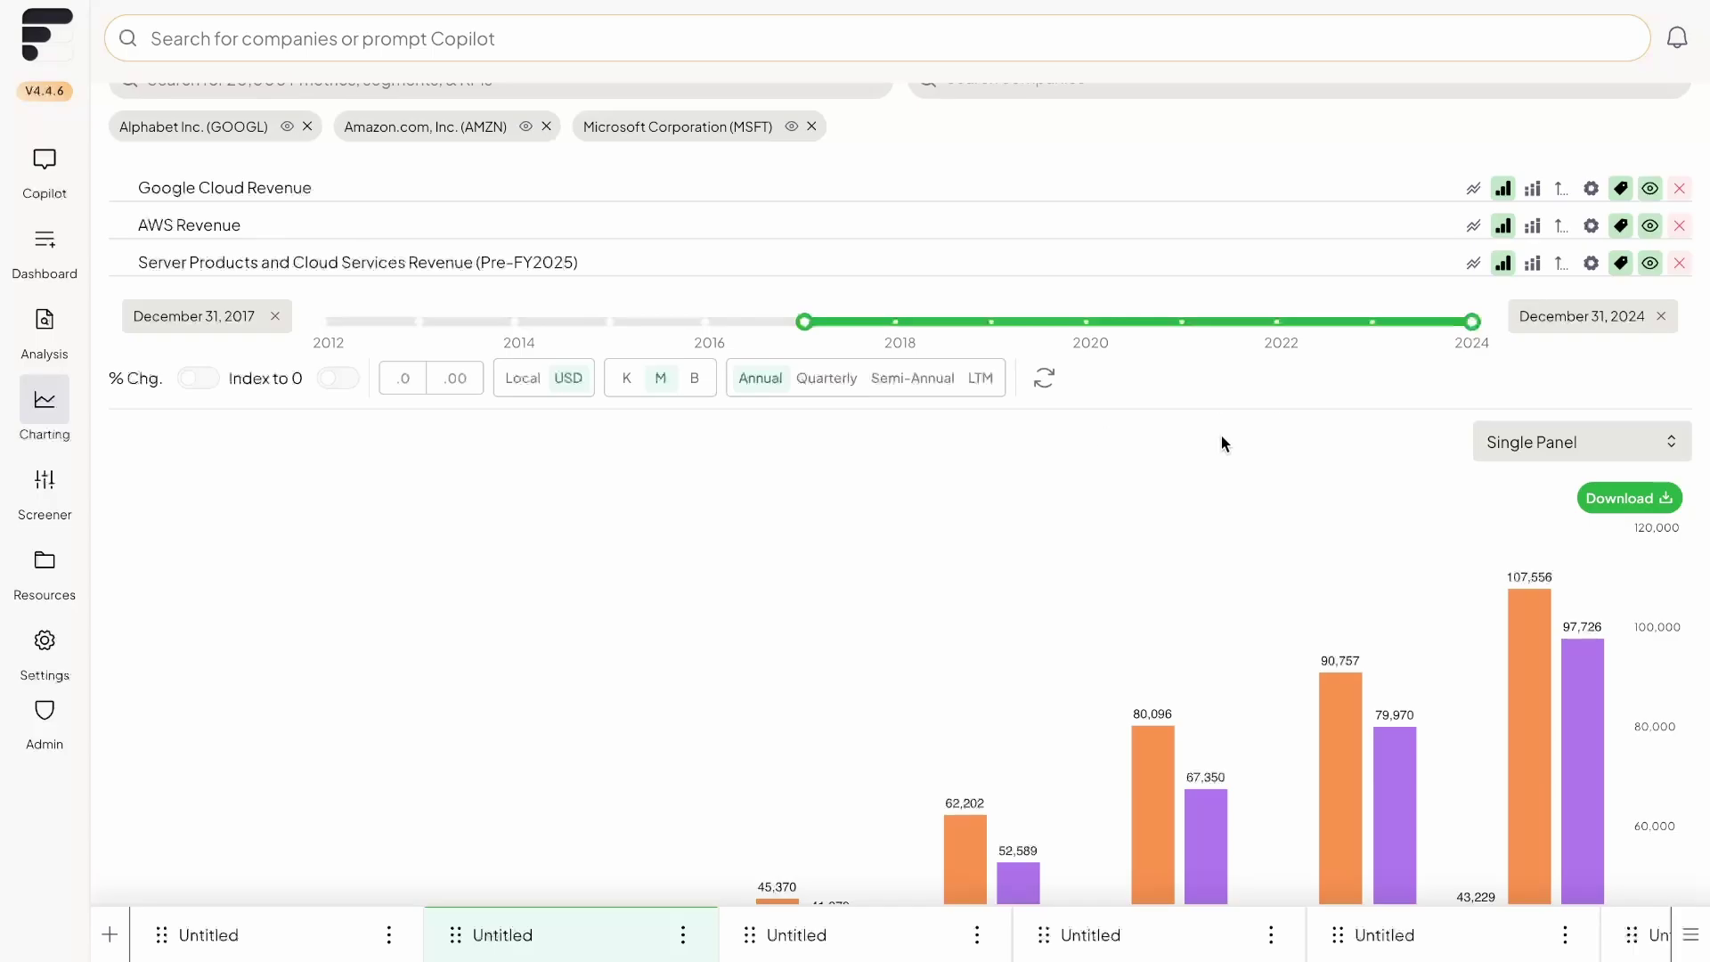
Step: Turn on the year-over-year % Chg. growth series, then remove it again
{"action": "left_click", "coordinate": [194, 376]}
{"action": "scroll", "coordinate": [486, 575], "scroll_direction": "down", "scroll_amount": 3}
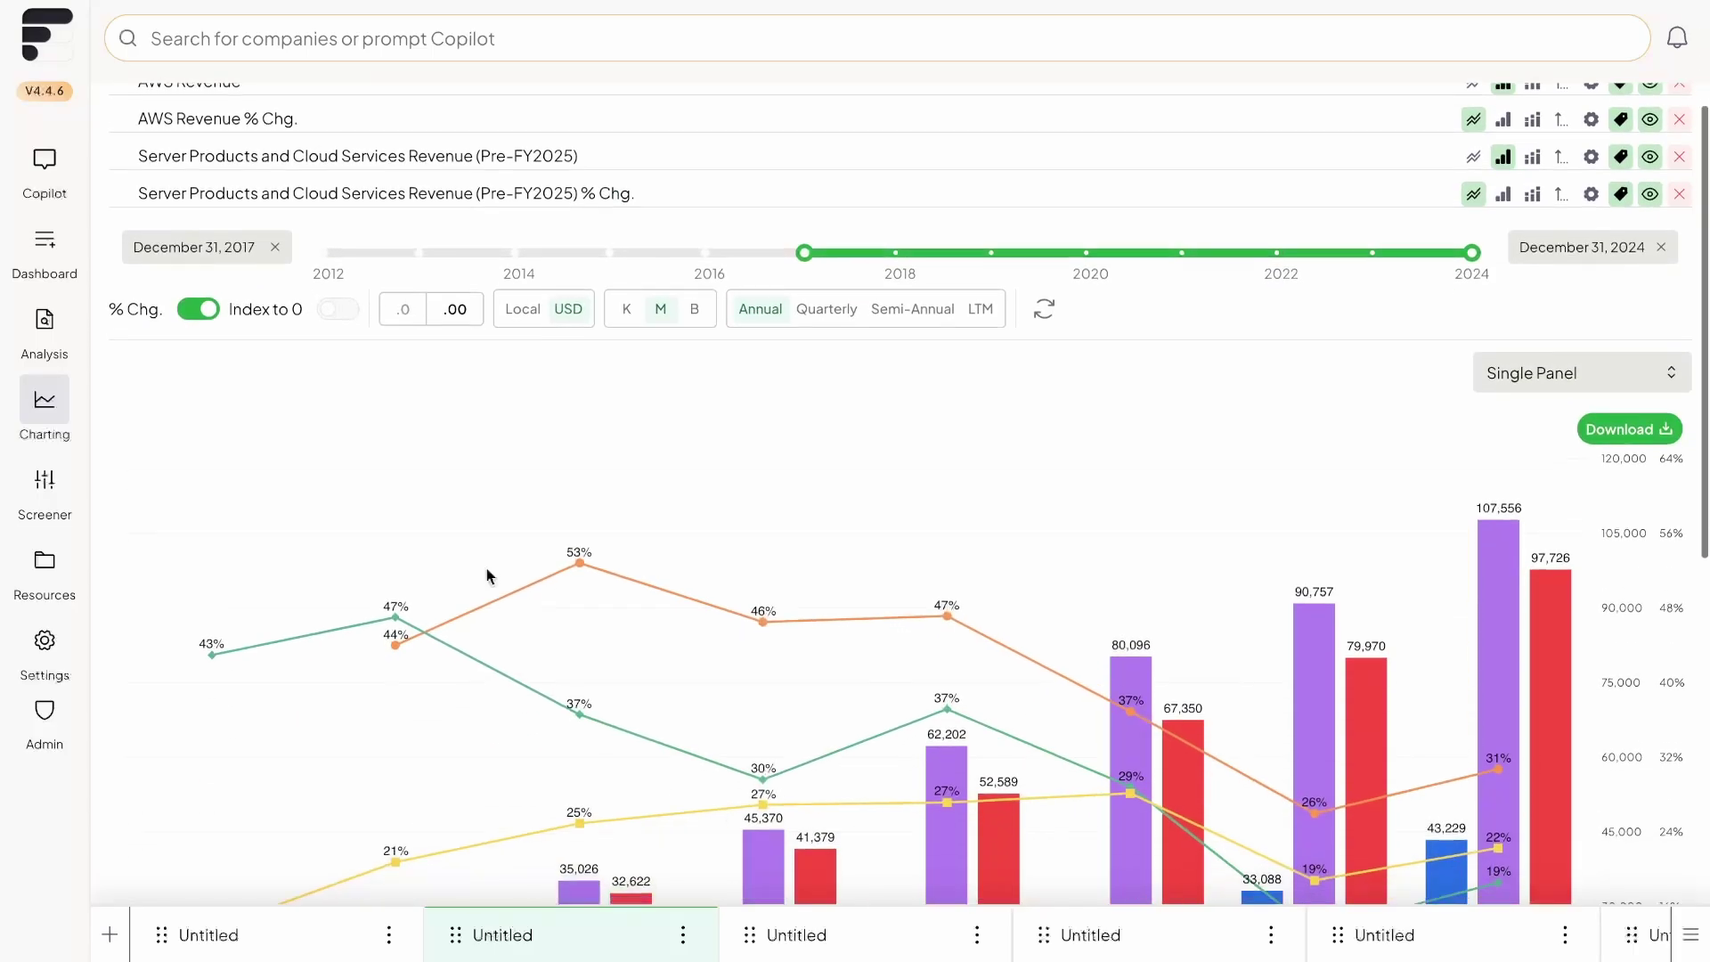
{"action": "left_click", "coordinate": [200, 259]}
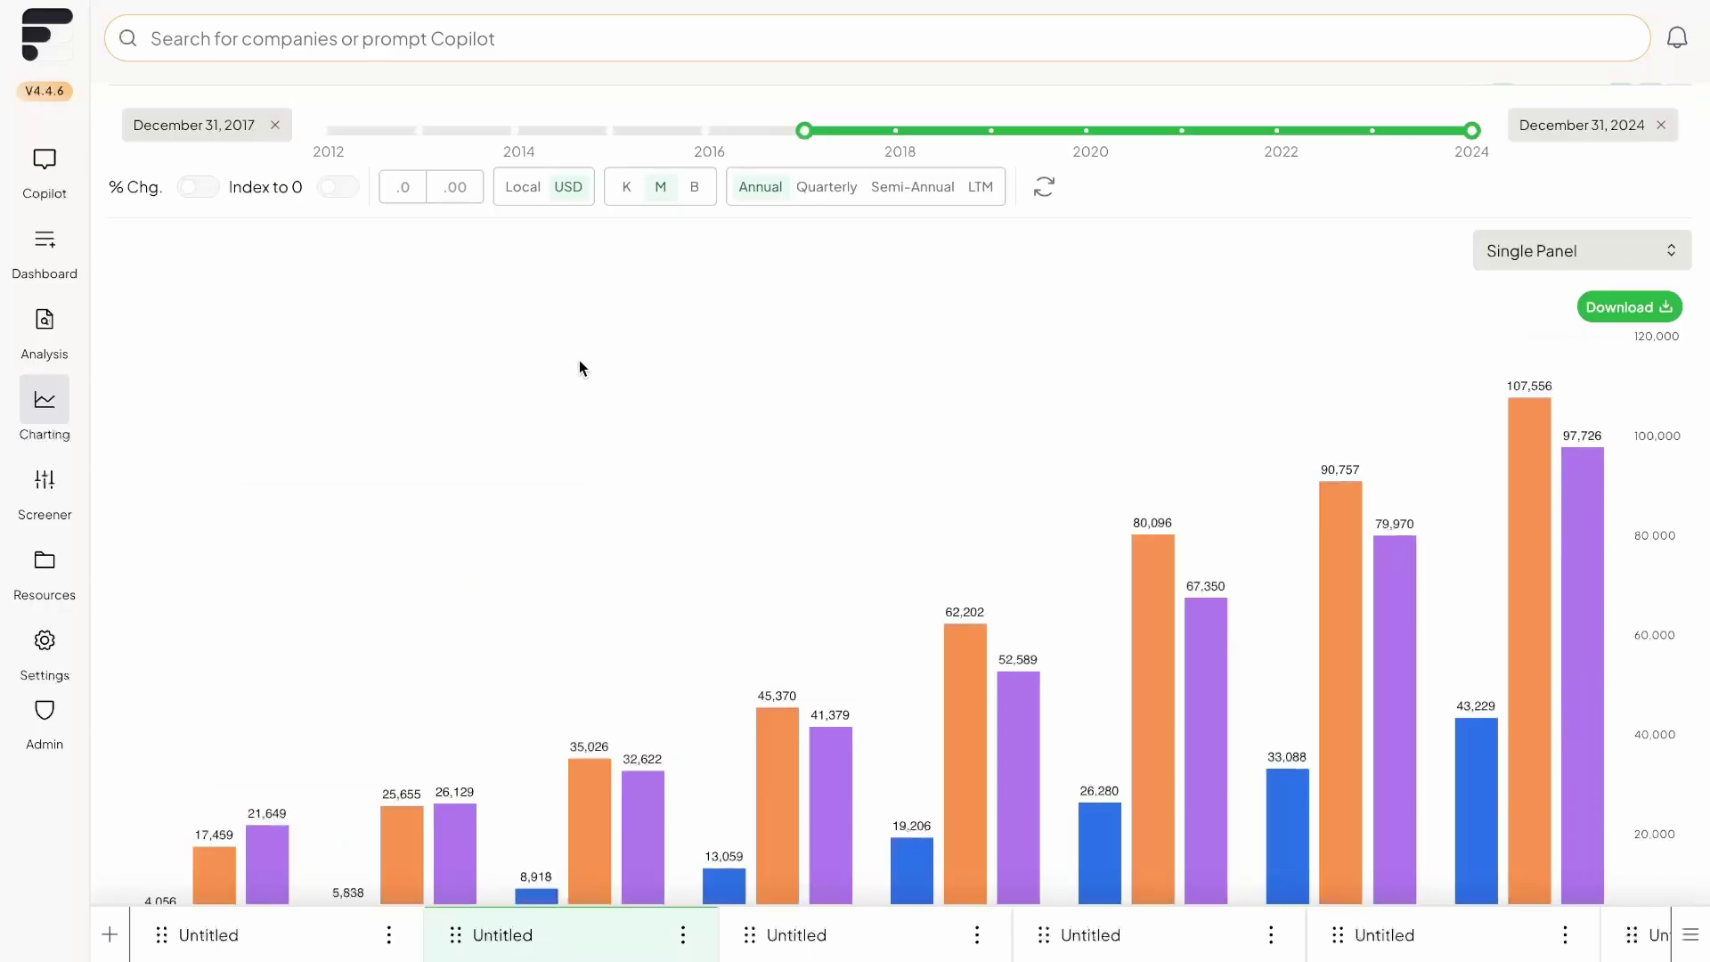
{"action": "scroll", "coordinate": [1134, 311], "scroll_direction": "up", "scroll_amount": 3}
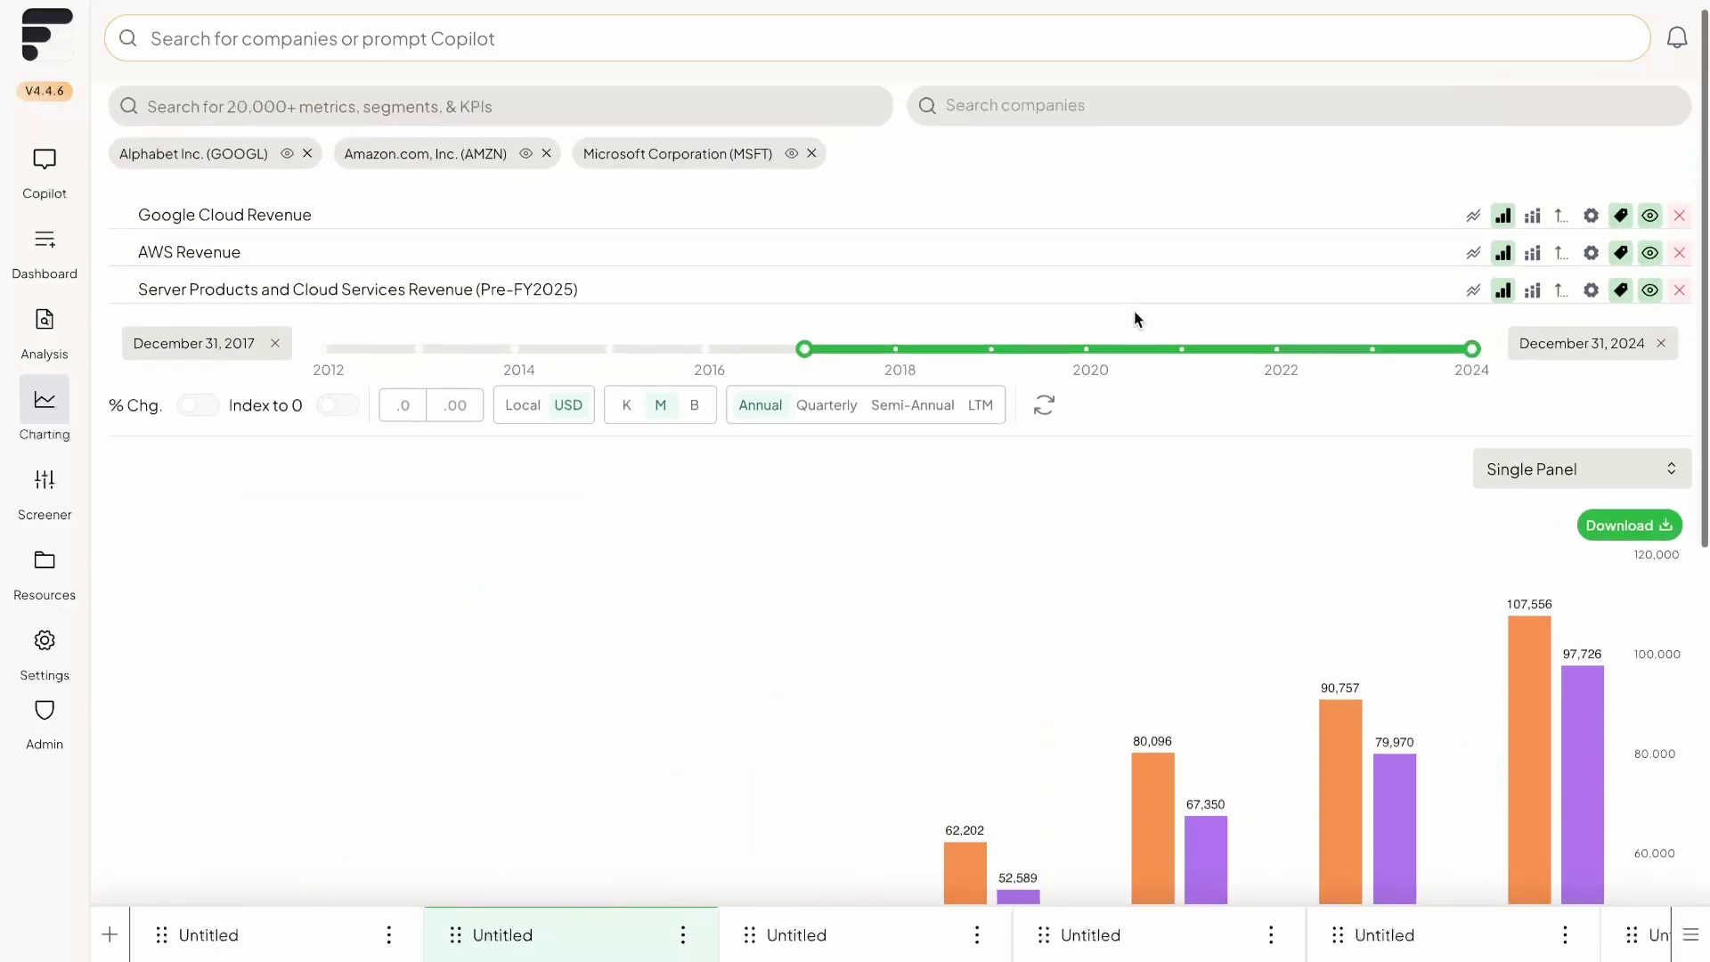
Step: Stack Google Cloud, AWS and Microsoft server and cloud revenue into one bar per year
{"action": "left_click", "coordinate": [1533, 216]}
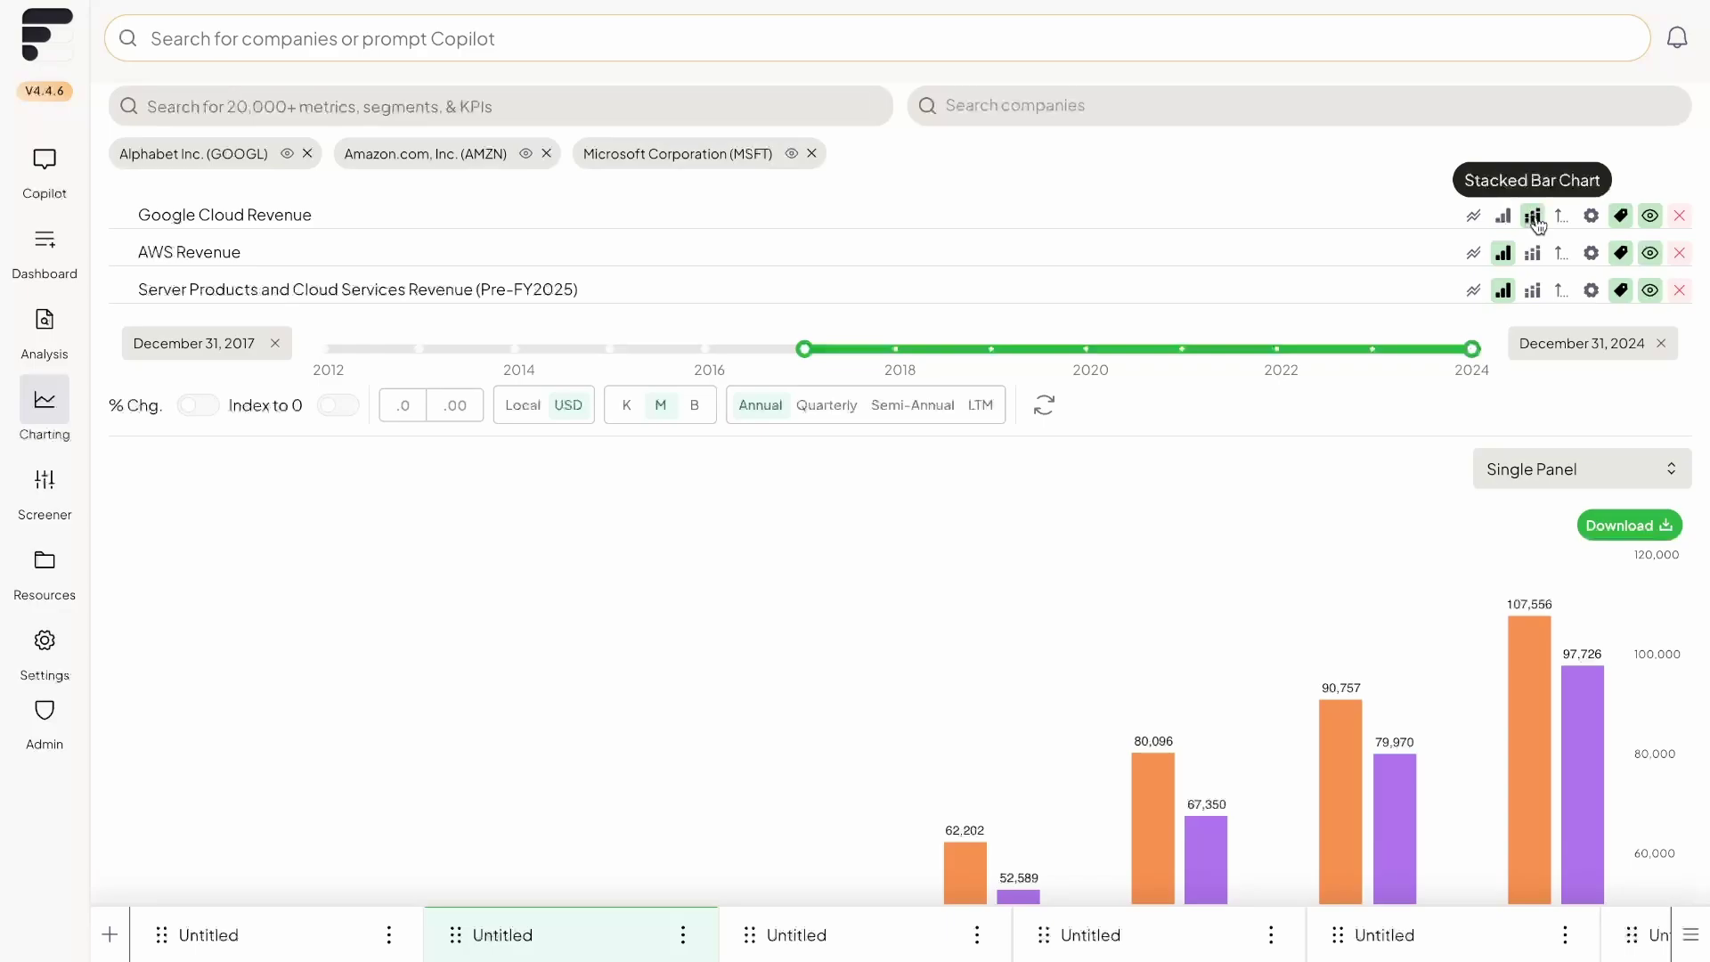
{"action": "left_click", "coordinate": [1532, 253]}
{"action": "left_click", "coordinate": [1534, 290]}
{"action": "scroll", "coordinate": [1536, 287], "scroll_direction": "down", "scroll_amount": 5}
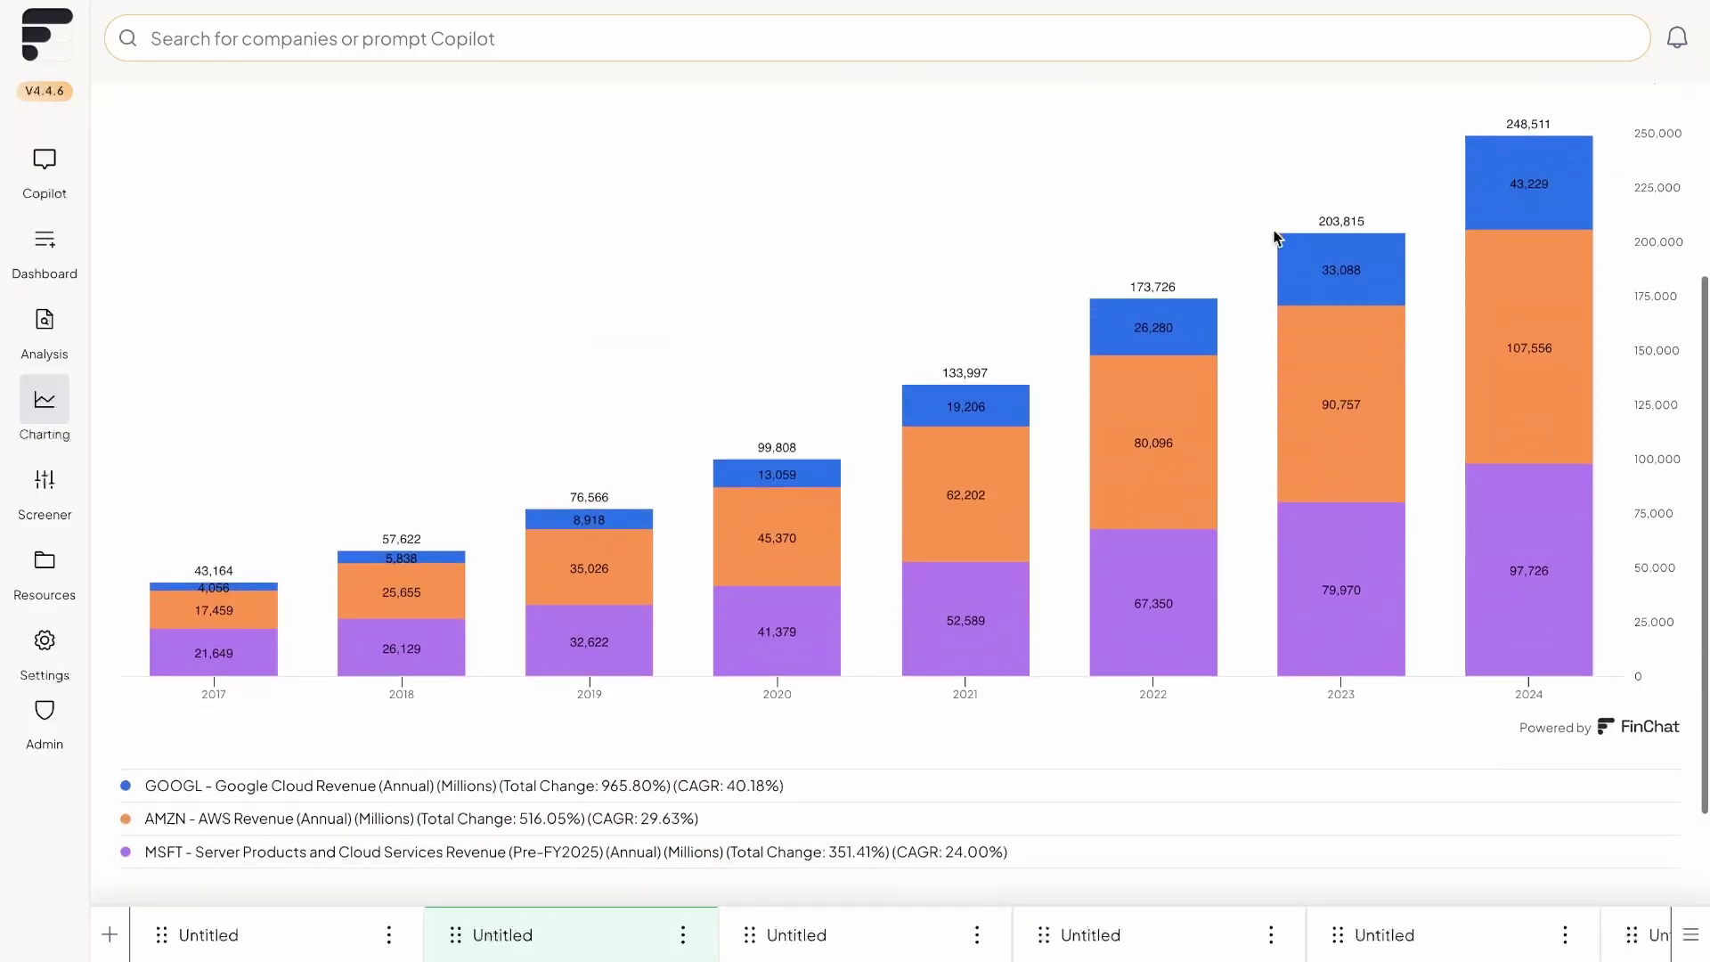
{"action": "scroll", "coordinate": [1279, 237], "scroll_direction": "up", "scroll_amount": 2}
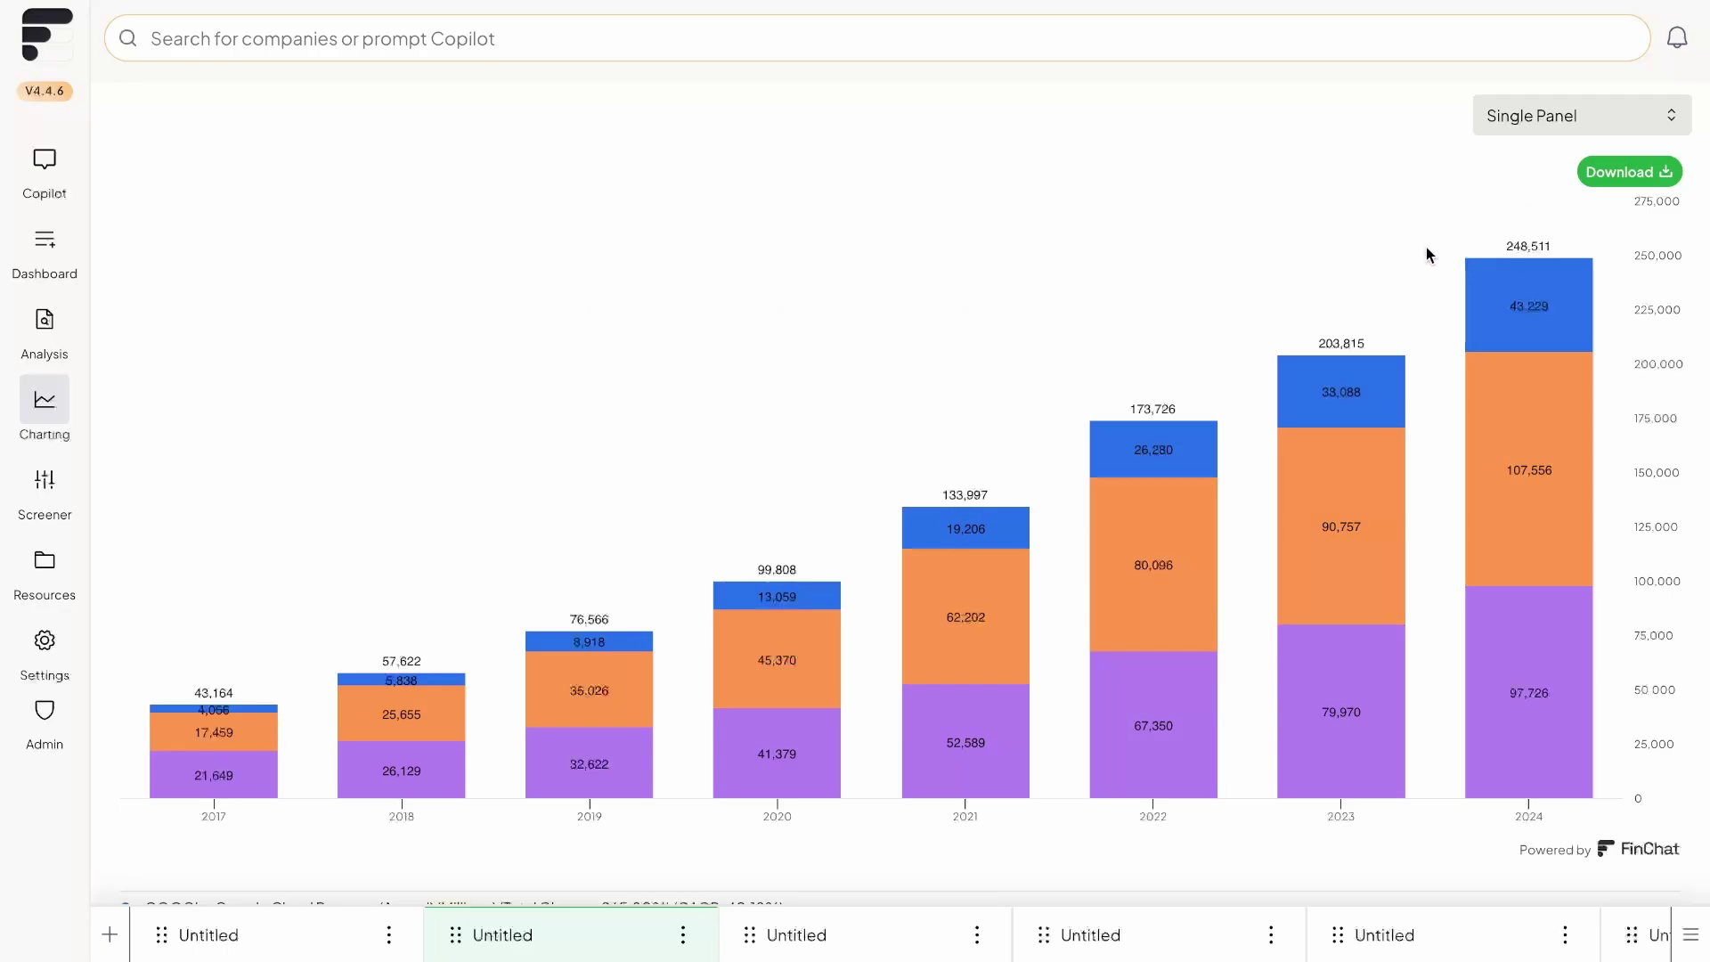
Step: Plot Google Cloud, AWS and Microsoft server and cloud revenue as three separate lines
{"action": "scroll", "coordinate": [1426, 256], "scroll_direction": "up", "scroll_amount": 4}
{"action": "left_click", "coordinate": [1471, 237]}
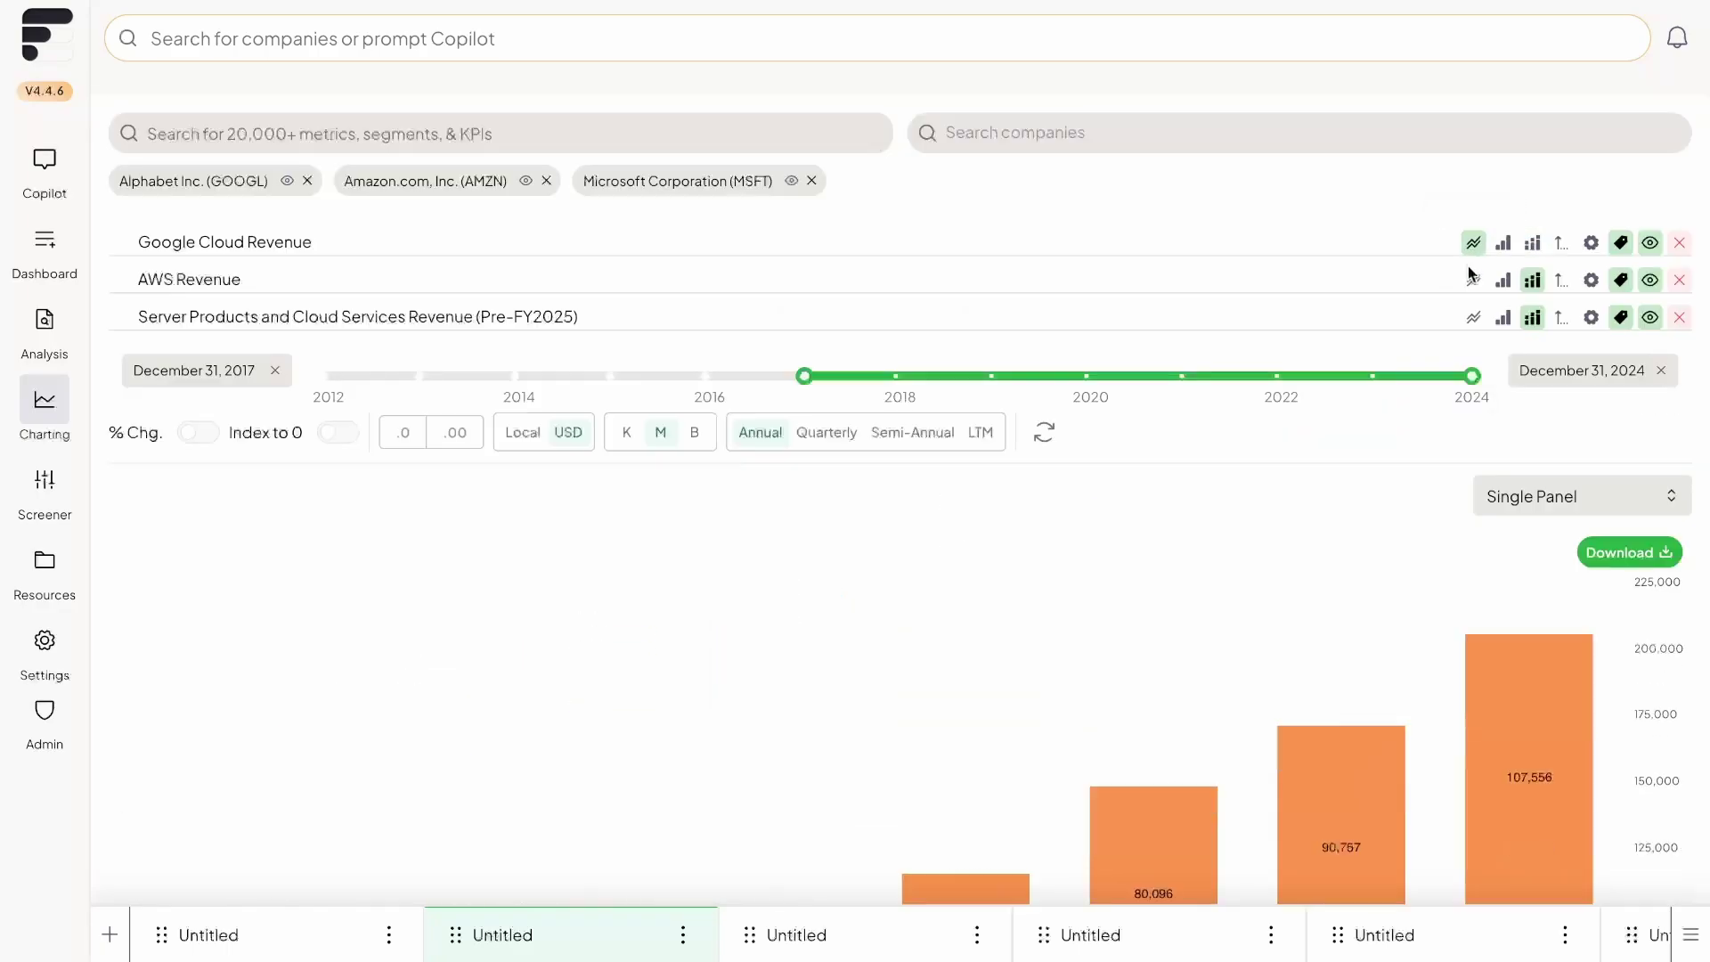
{"action": "left_click", "coordinate": [1471, 276]}
{"action": "left_click", "coordinate": [1473, 316]}
{"action": "scroll", "coordinate": [1461, 423], "scroll_direction": "down", "scroll_amount": 2}
{"action": "scroll", "coordinate": [1462, 422], "scroll_direction": "down", "scroll_amount": 2}
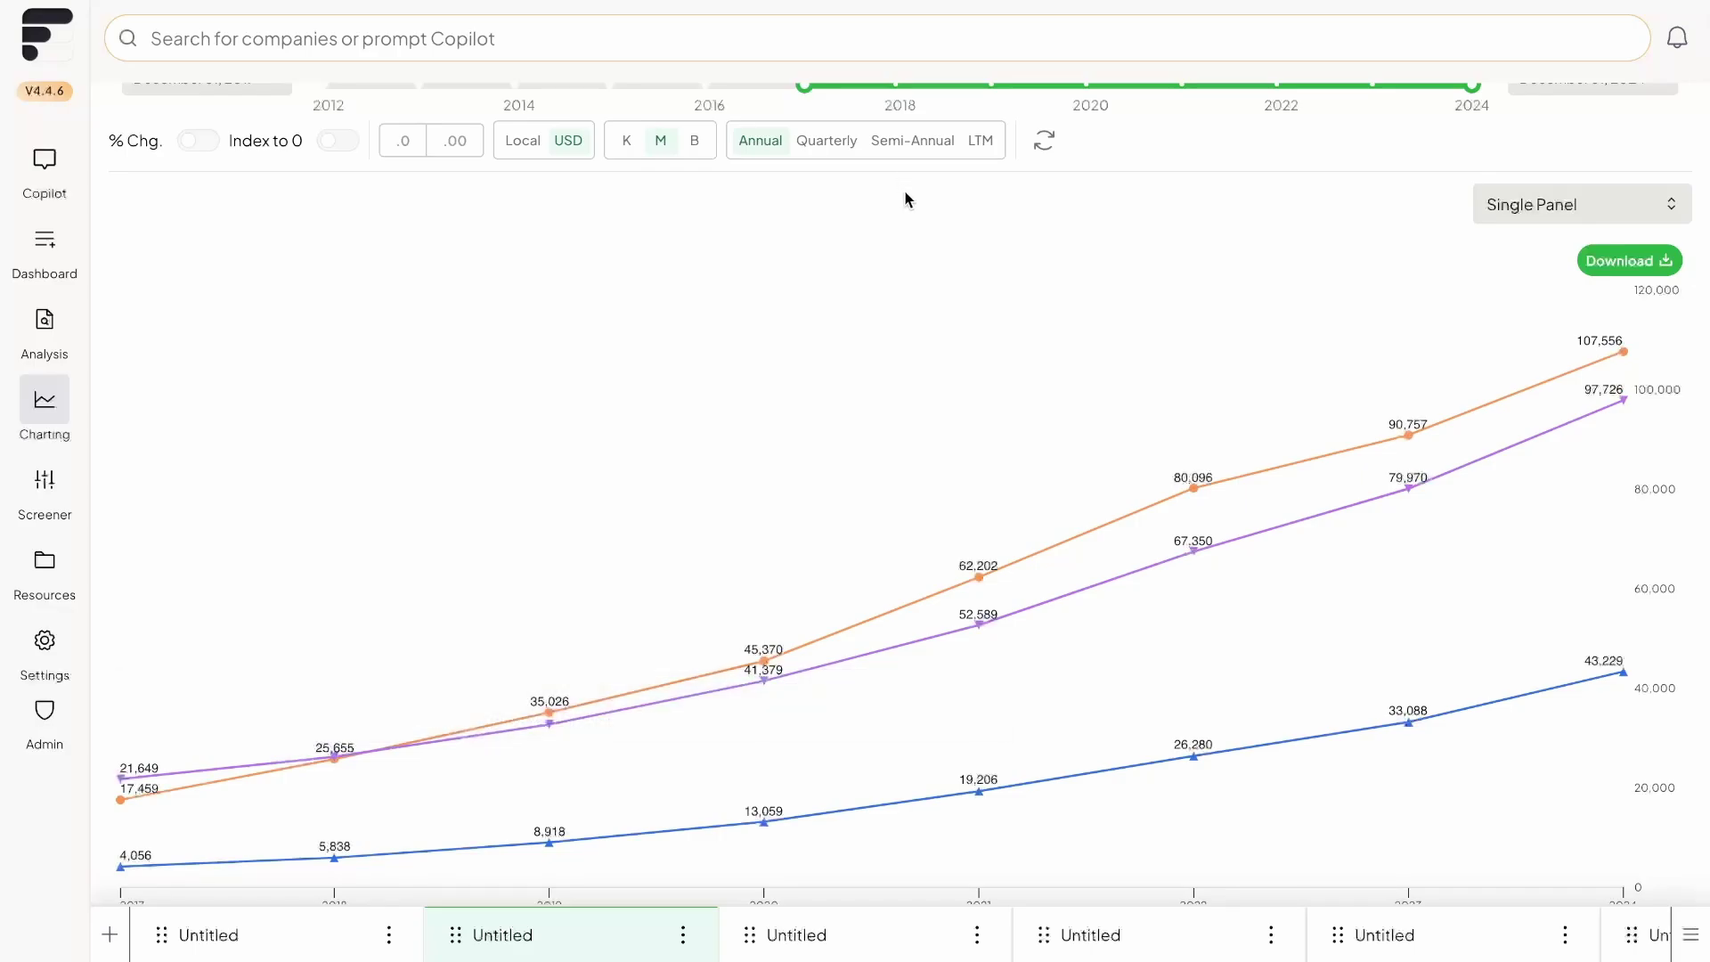
{"action": "mouse_move", "coordinate": [1260, 459]}
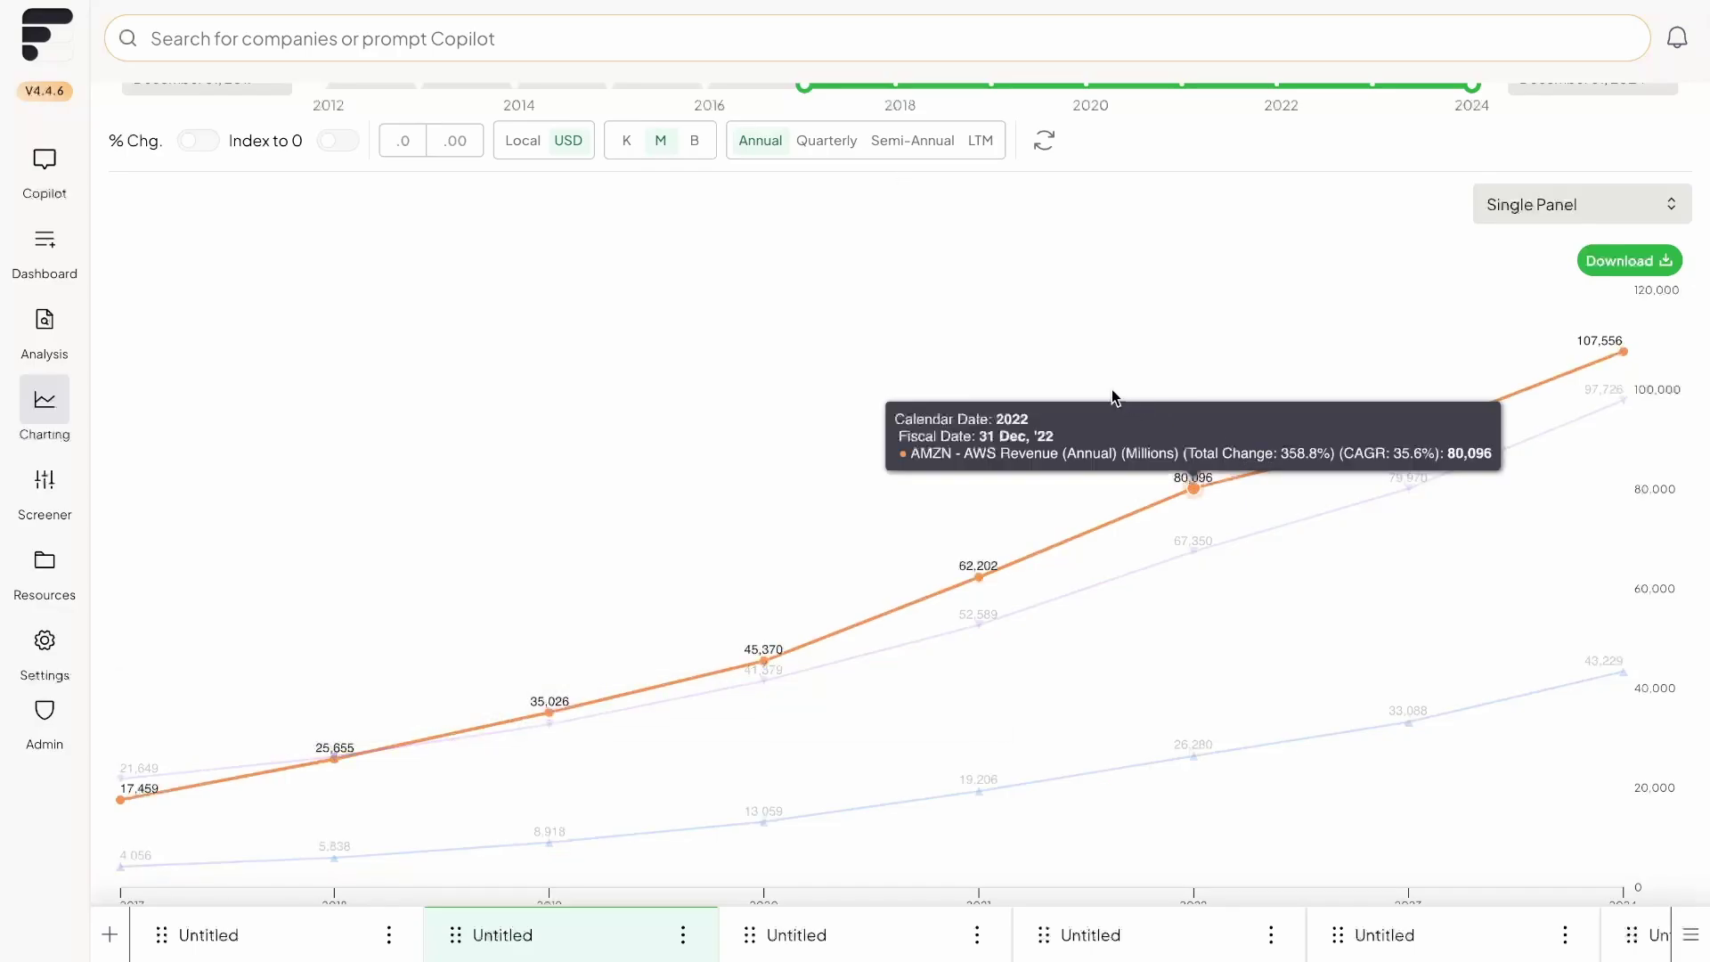
{"action": "scroll", "coordinate": [1424, 691], "scroll_direction": "down", "scroll_amount": 2}
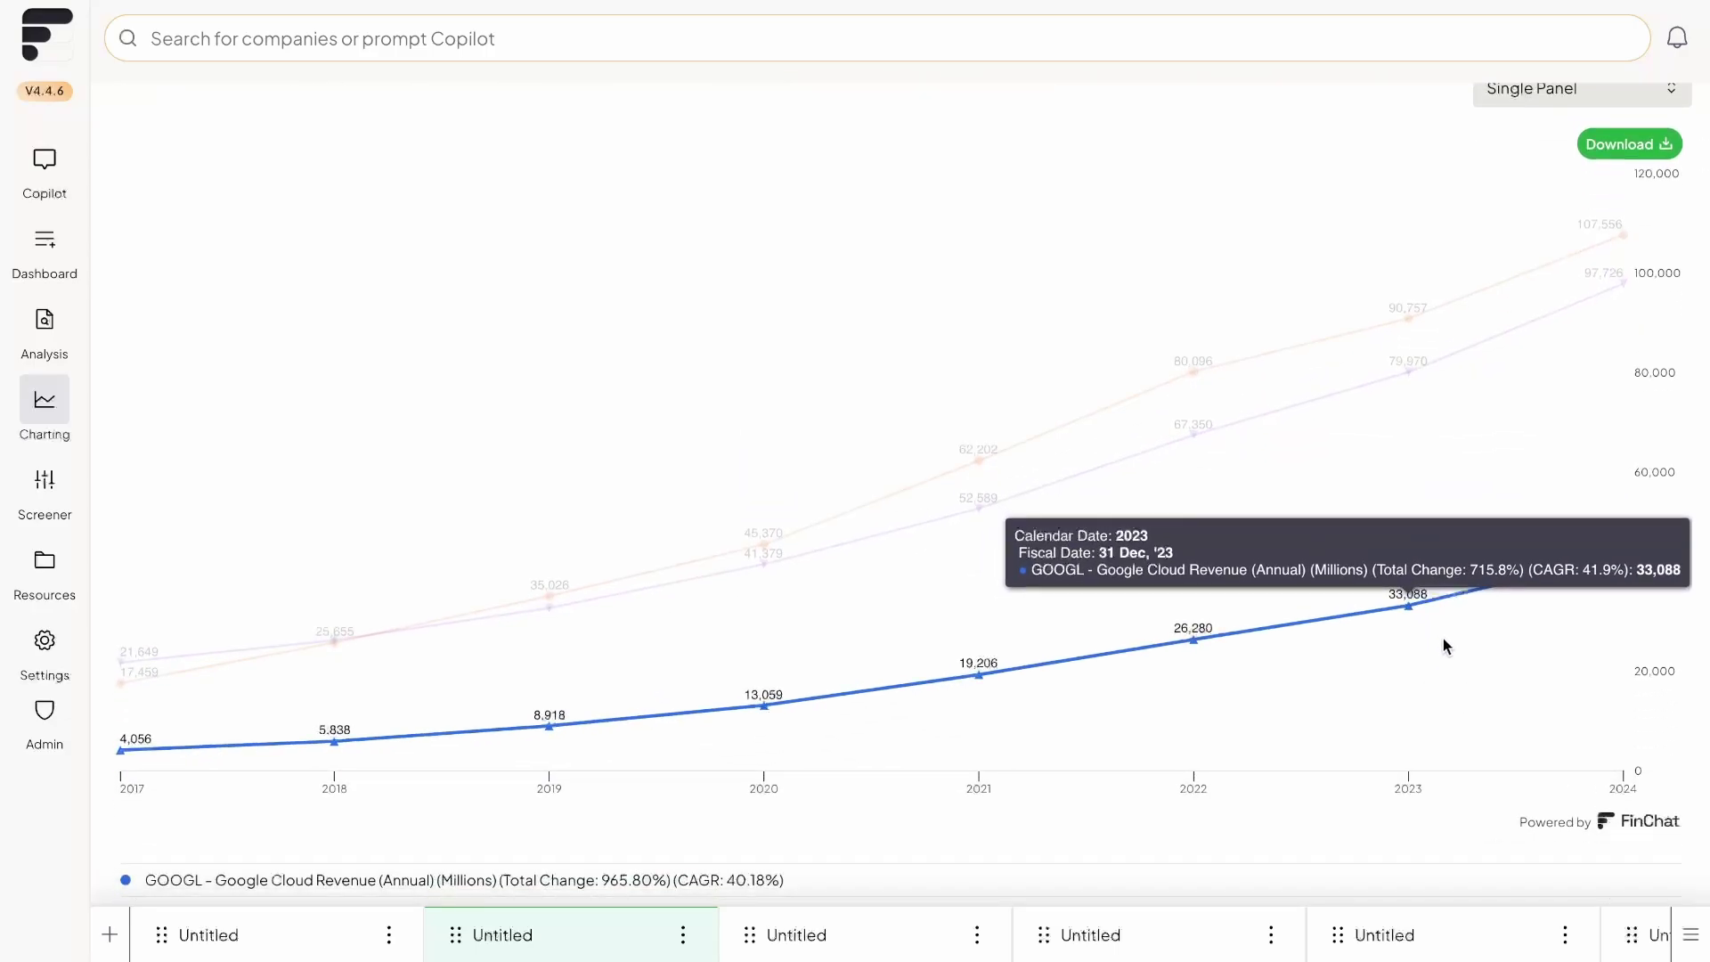
{"action": "scroll", "coordinate": [846, 401], "scroll_direction": "up", "scroll_amount": 5}
{"action": "scroll", "coordinate": [199, 297], "scroll_direction": "down", "scroll_amount": 2}
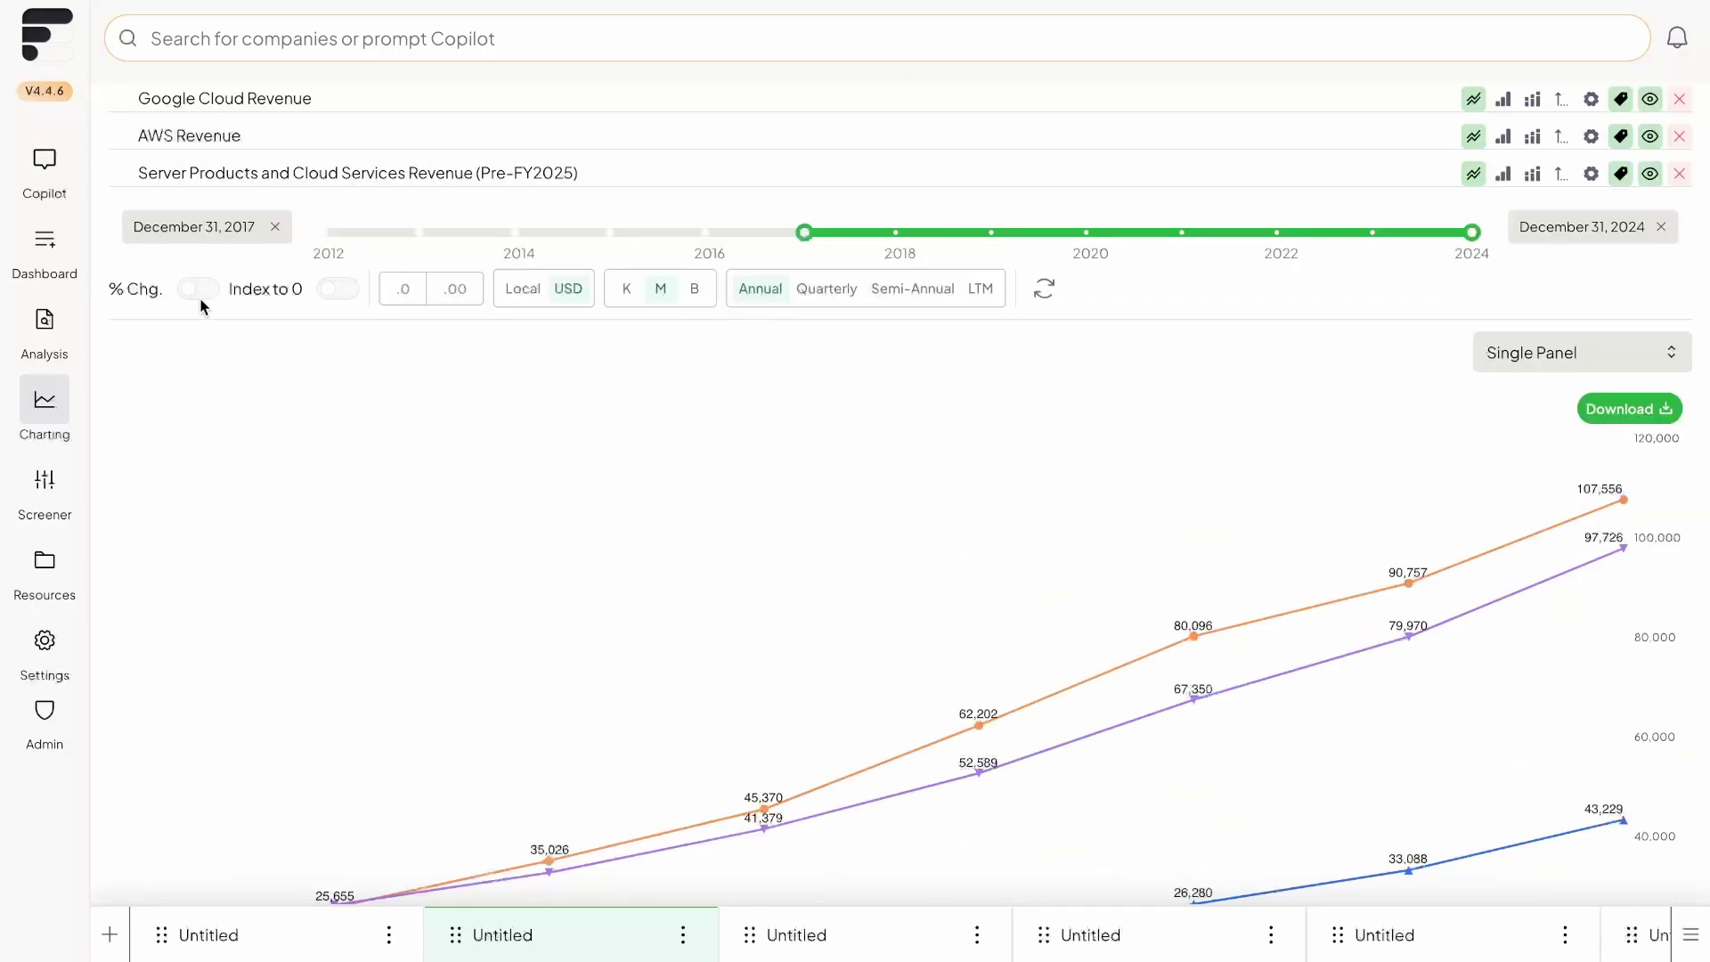
{"action": "scroll", "coordinate": [198, 344], "scroll_direction": "up", "scroll_amount": 1}
{"action": "scroll", "coordinate": [198, 344], "scroll_direction": "up", "scroll_amount": 1}
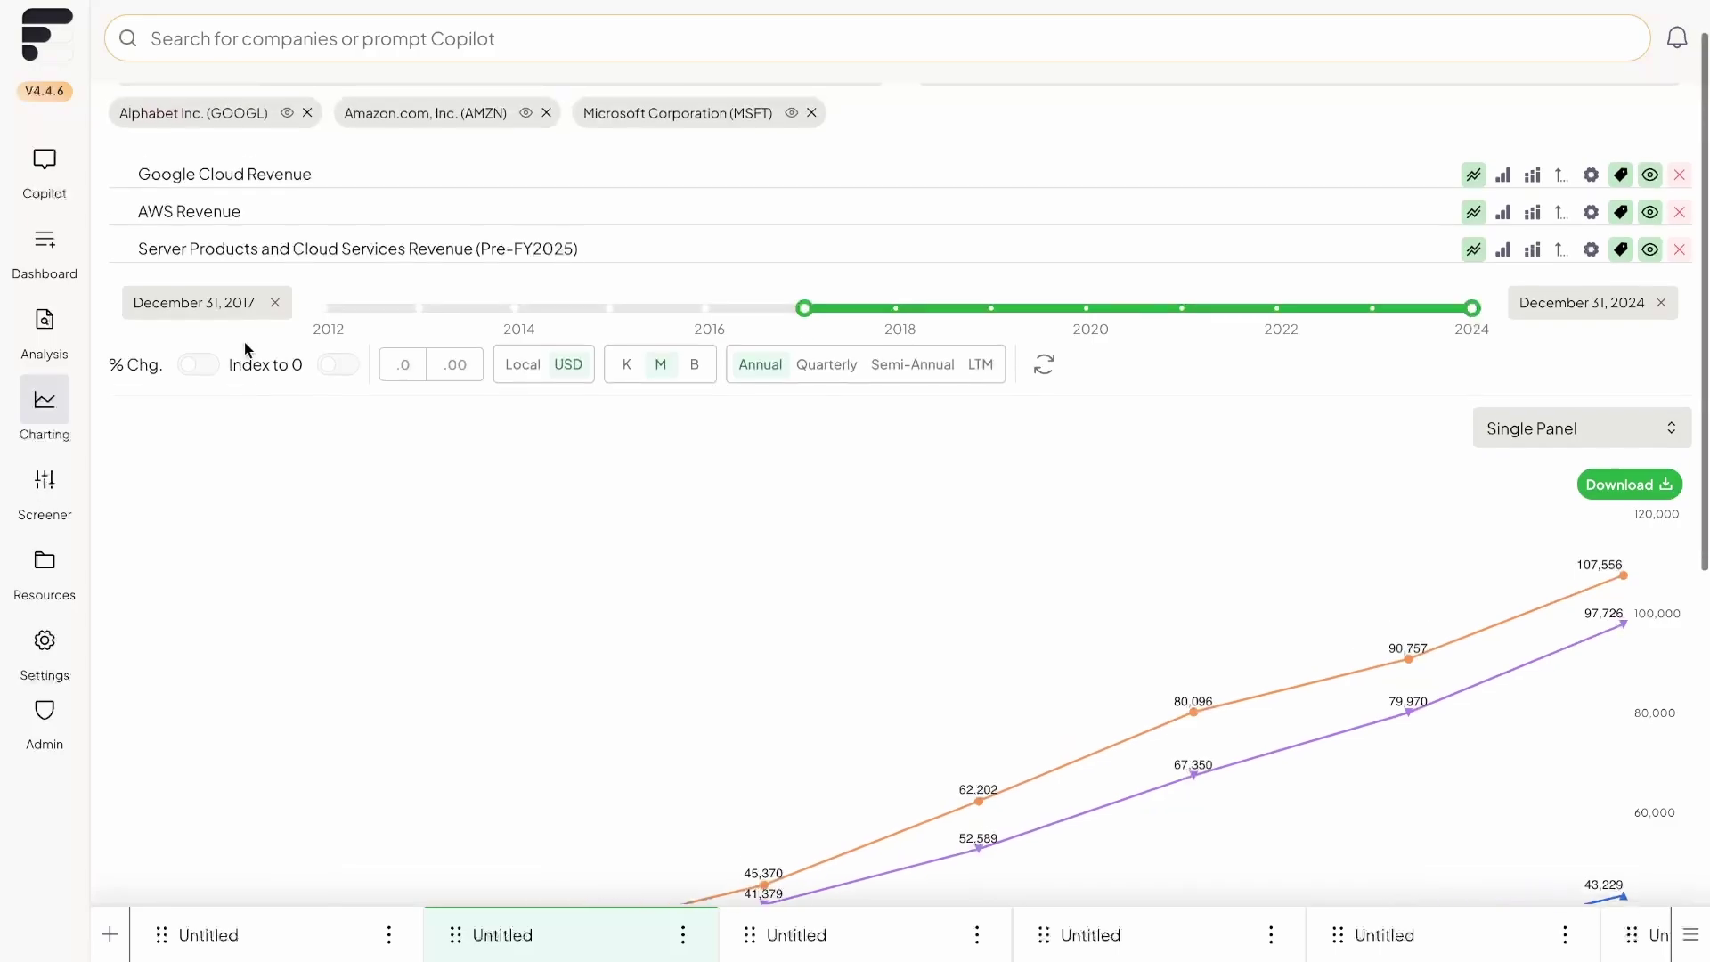
Step: Chart only the % Chg. growth rates by hiding the three absolute revenue series, then open Settings
{"action": "left_click", "coordinate": [200, 372]}
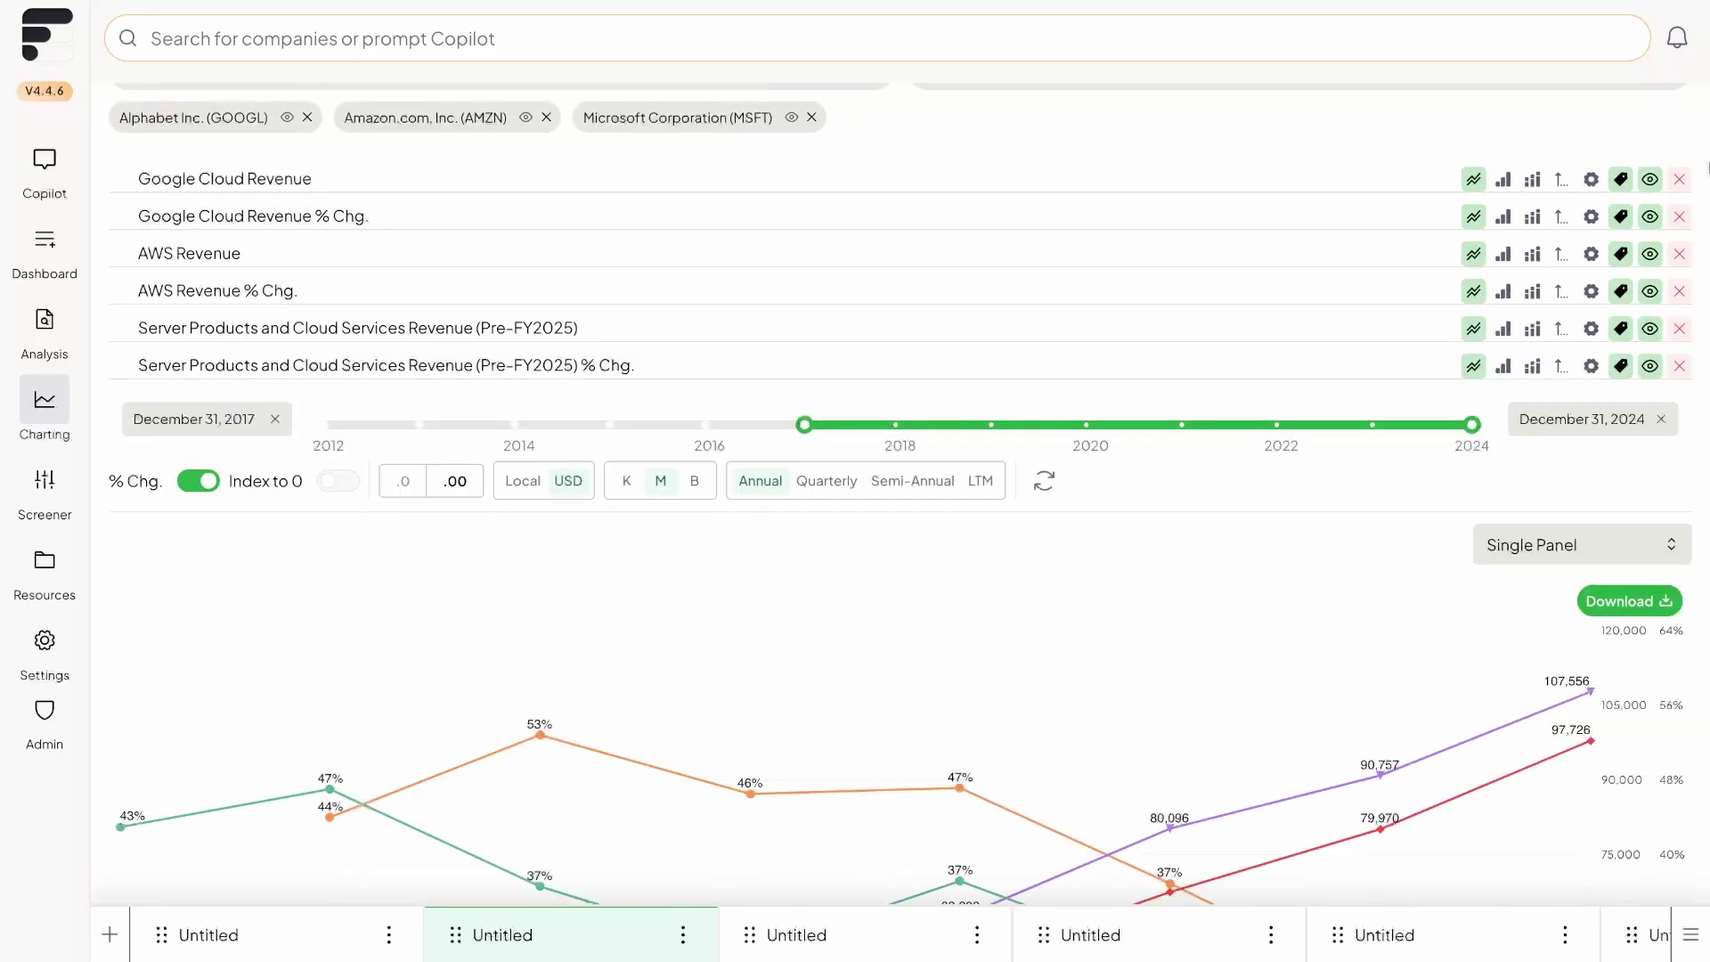
{"action": "left_click", "coordinate": [1651, 180]}
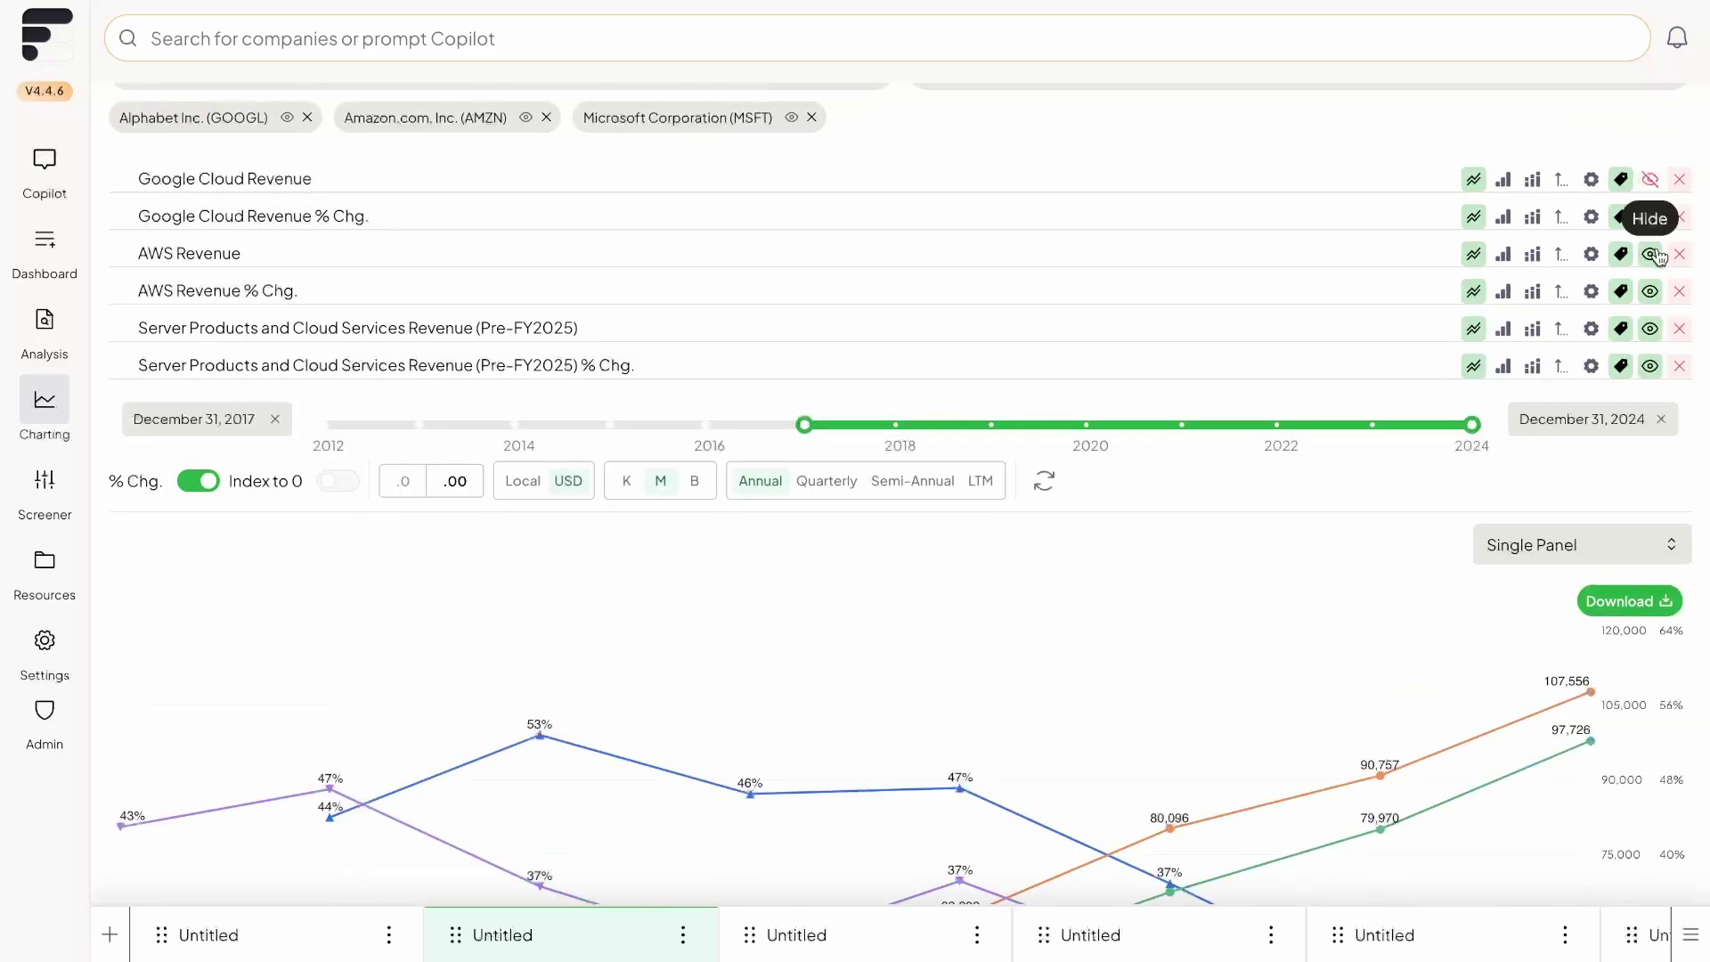
{"action": "left_click", "coordinate": [1650, 254]}
{"action": "left_click", "coordinate": [1651, 329]}
{"action": "scroll", "coordinate": [1528, 419], "scroll_direction": "down", "scroll_amount": 6}
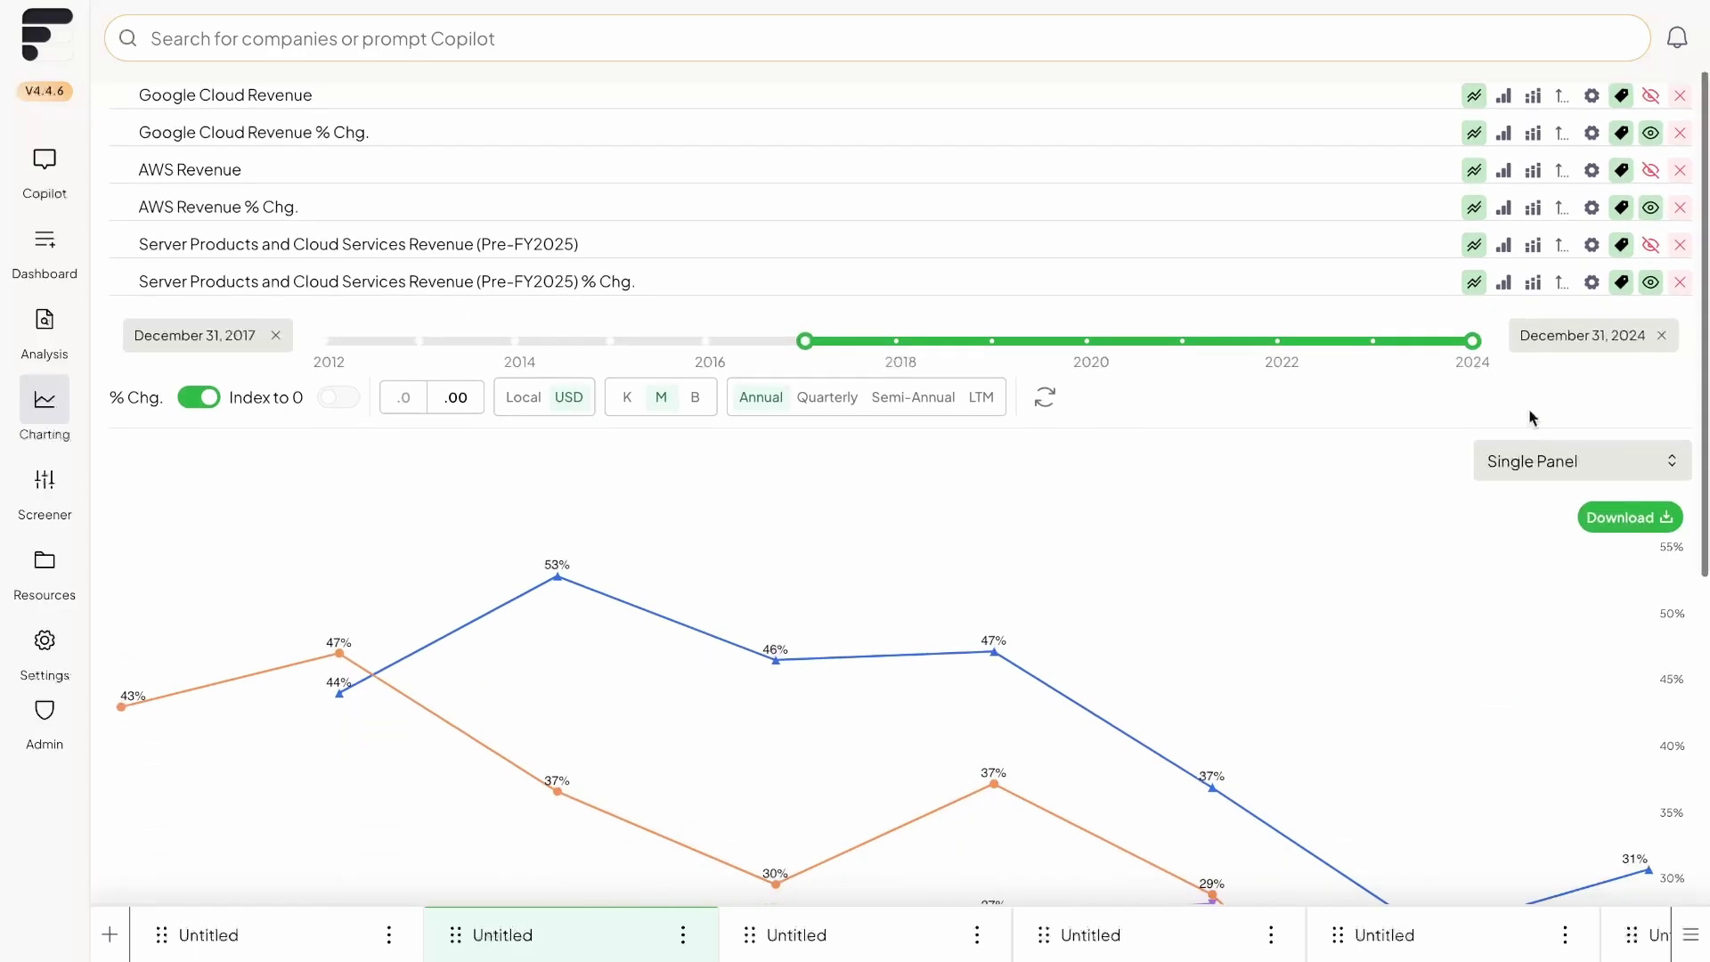
{"action": "scroll", "coordinate": [1532, 418], "scroll_direction": "up", "scroll_amount": 1}
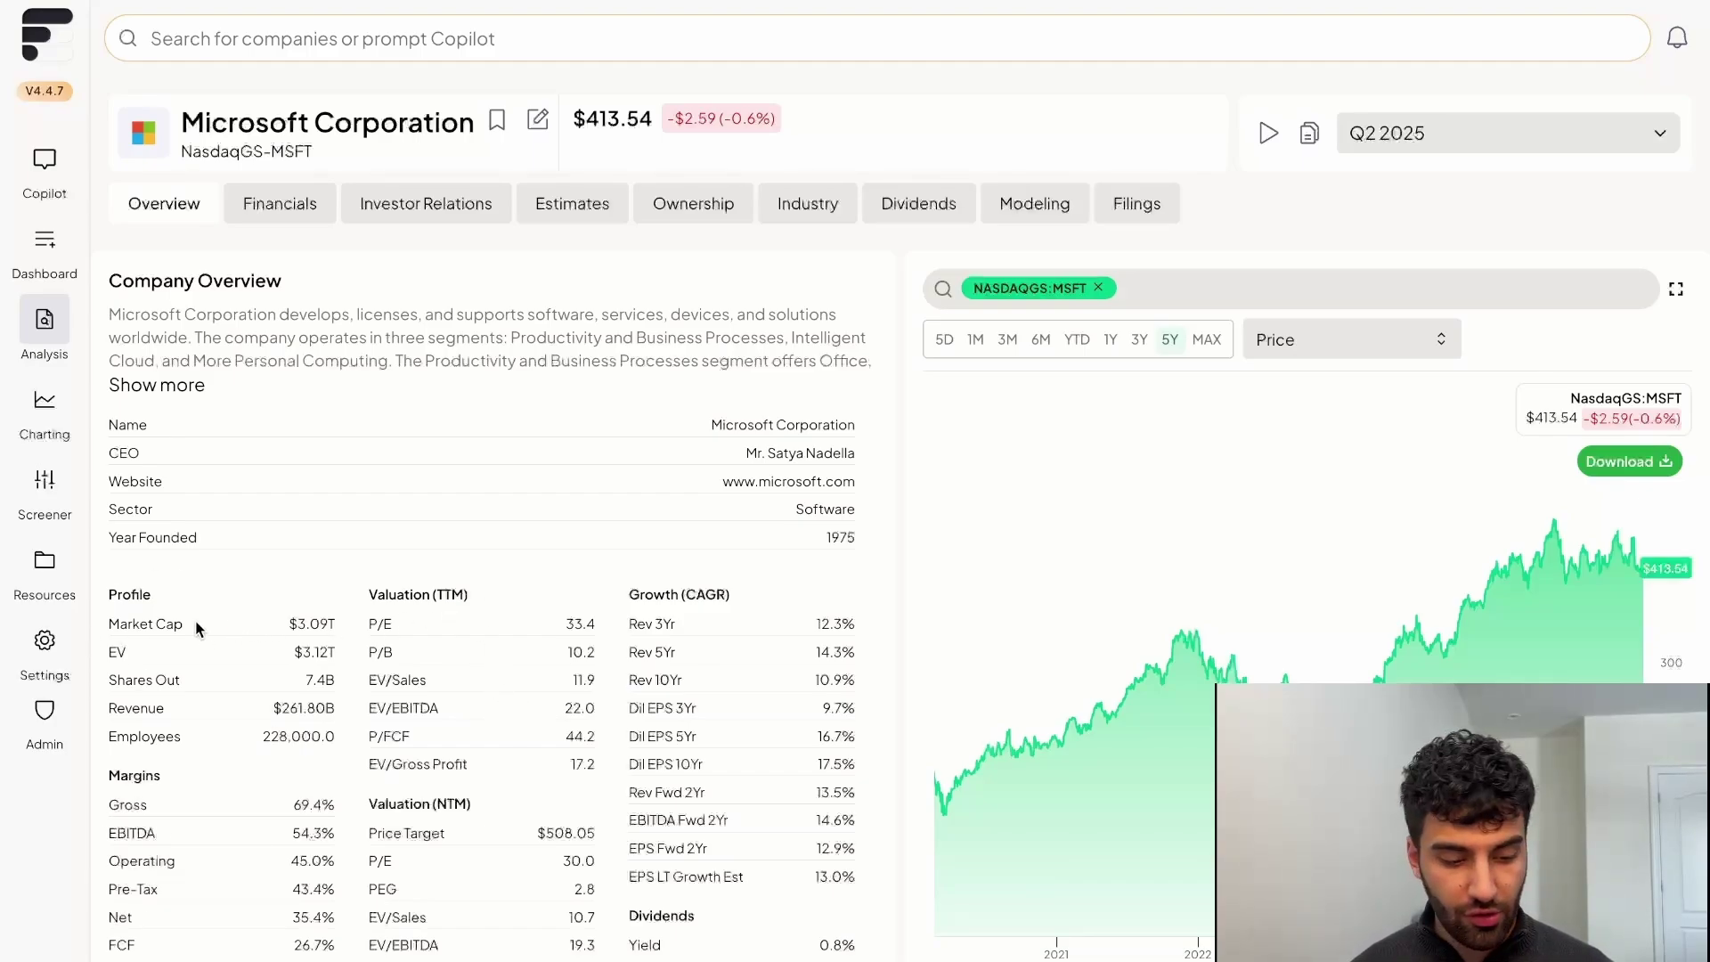
{"action": "left_click", "coordinate": [47, 646]}
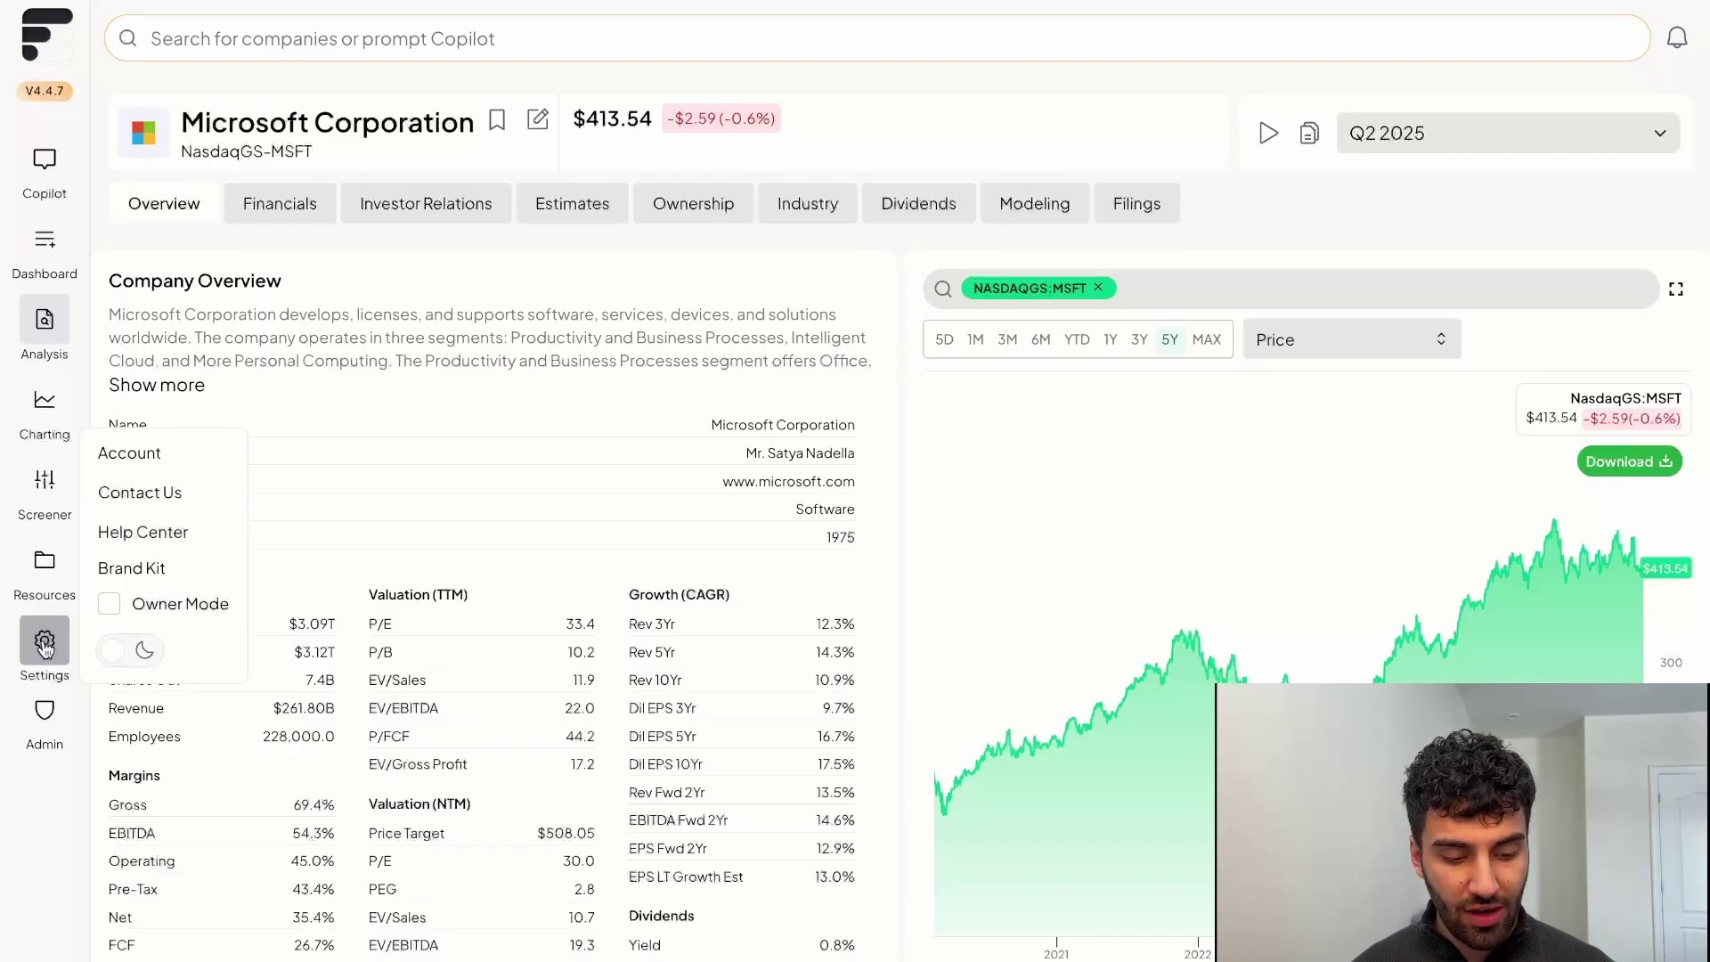